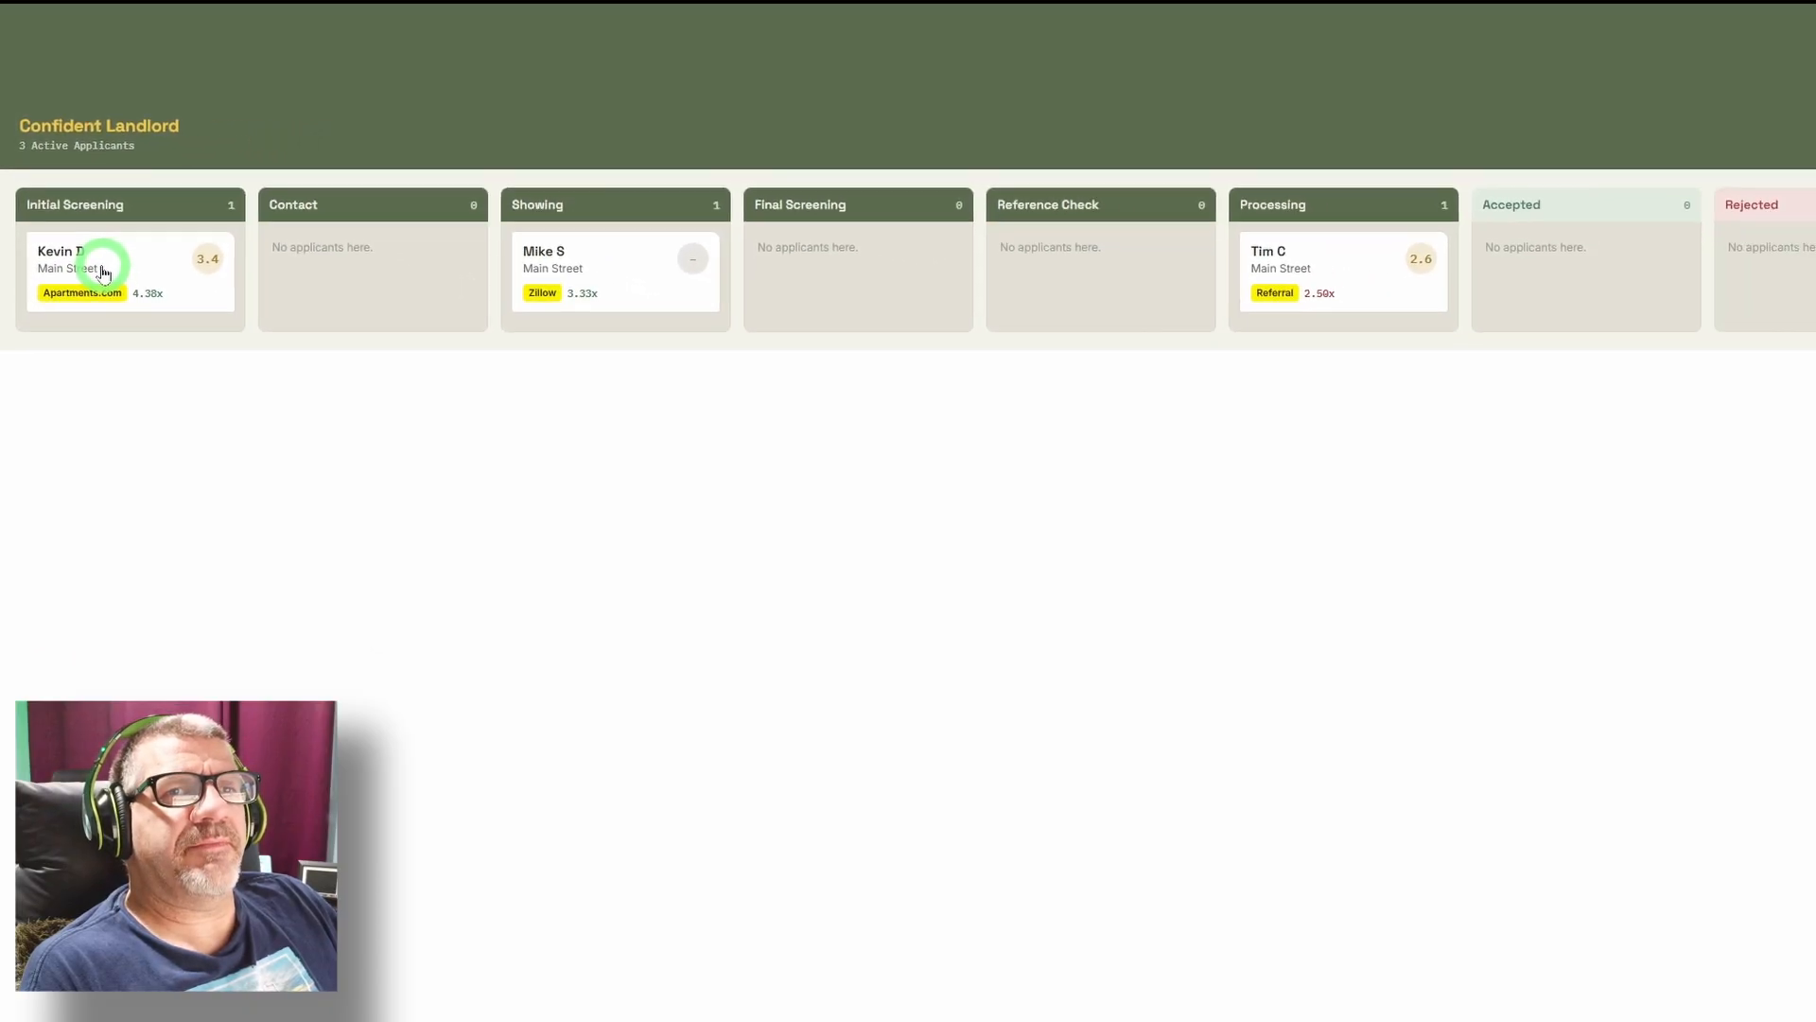
Open the Initial Screening applicant's record and examine the address, platform, income, credit score, rent and notes fields down to the checklist.
click(104, 274)
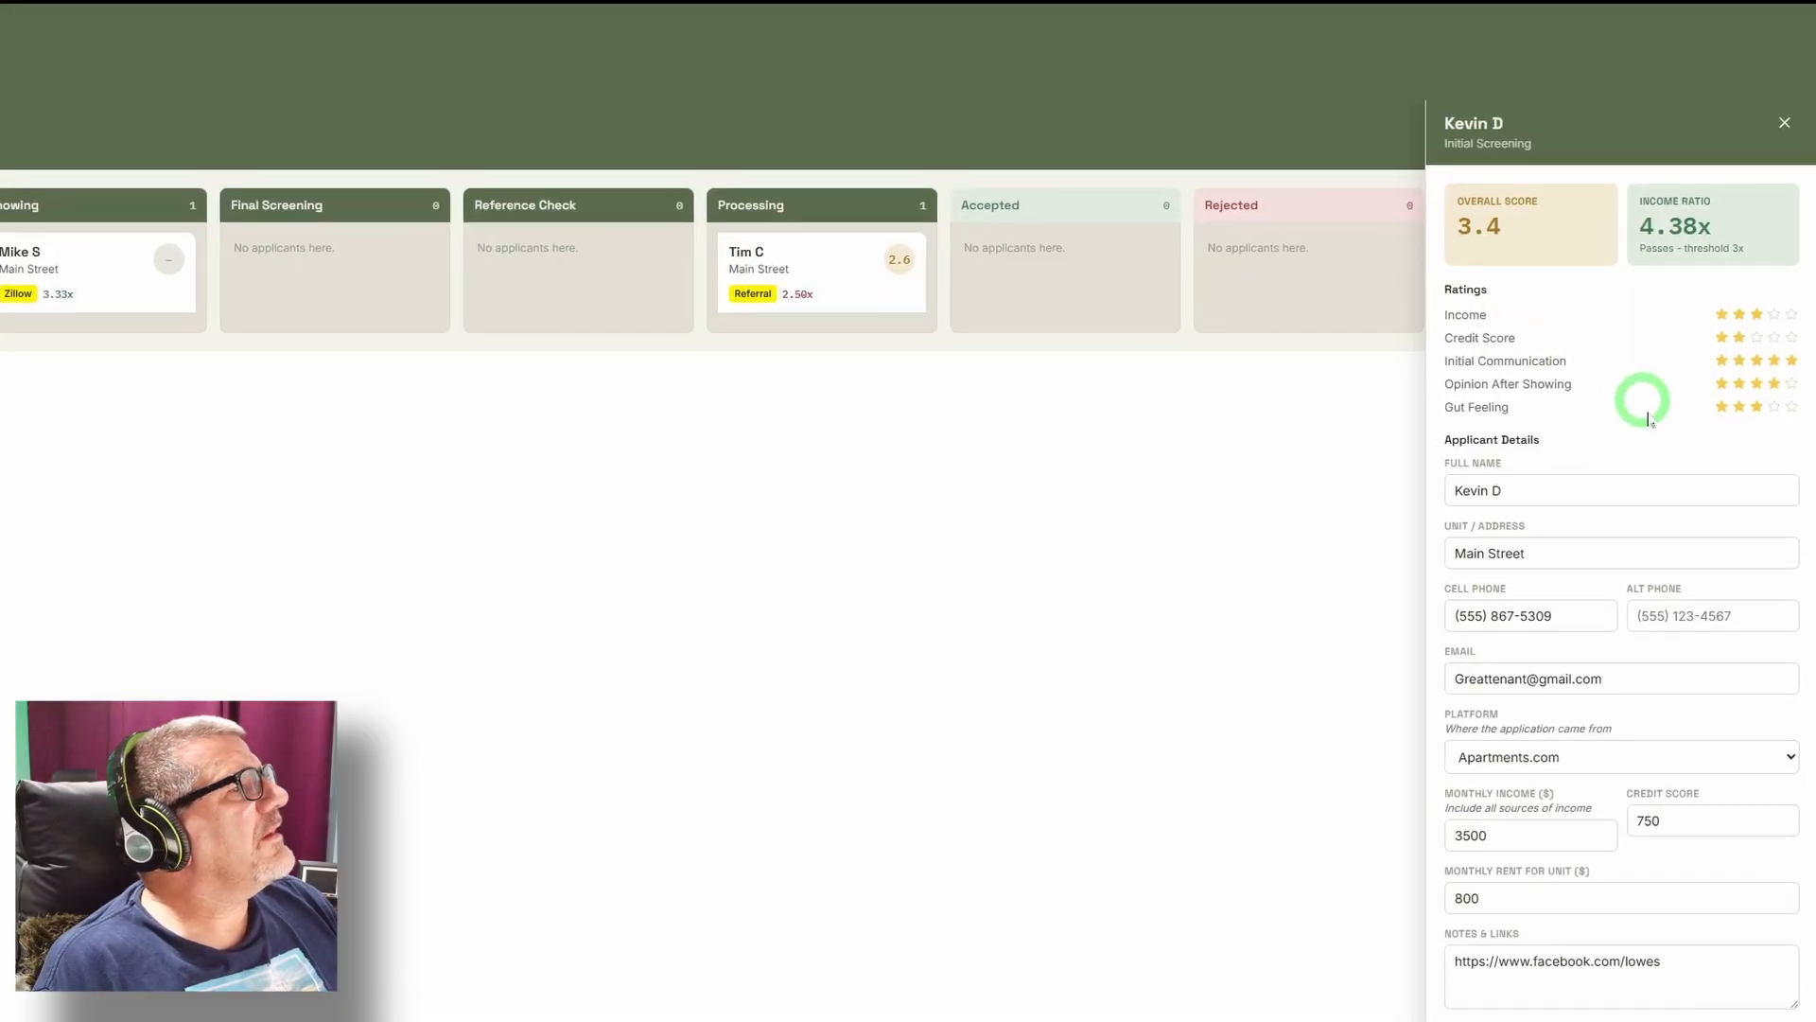
click(1653, 493)
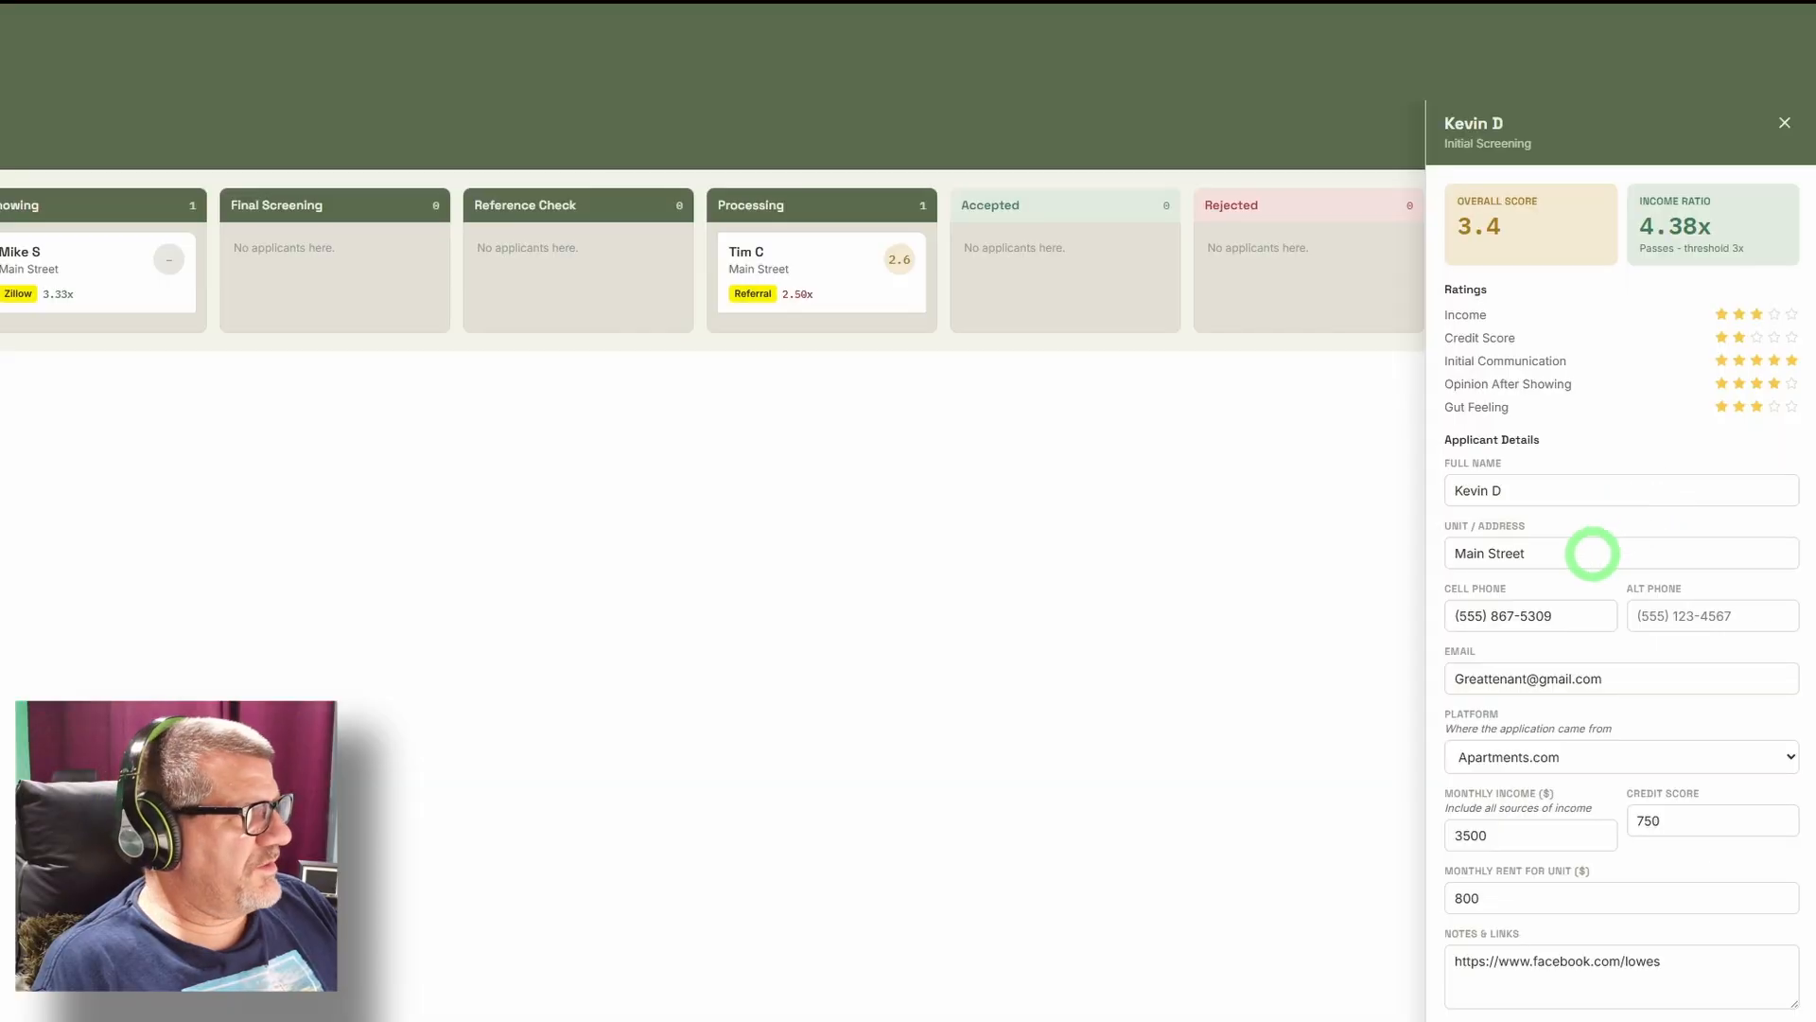
click(1592, 553)
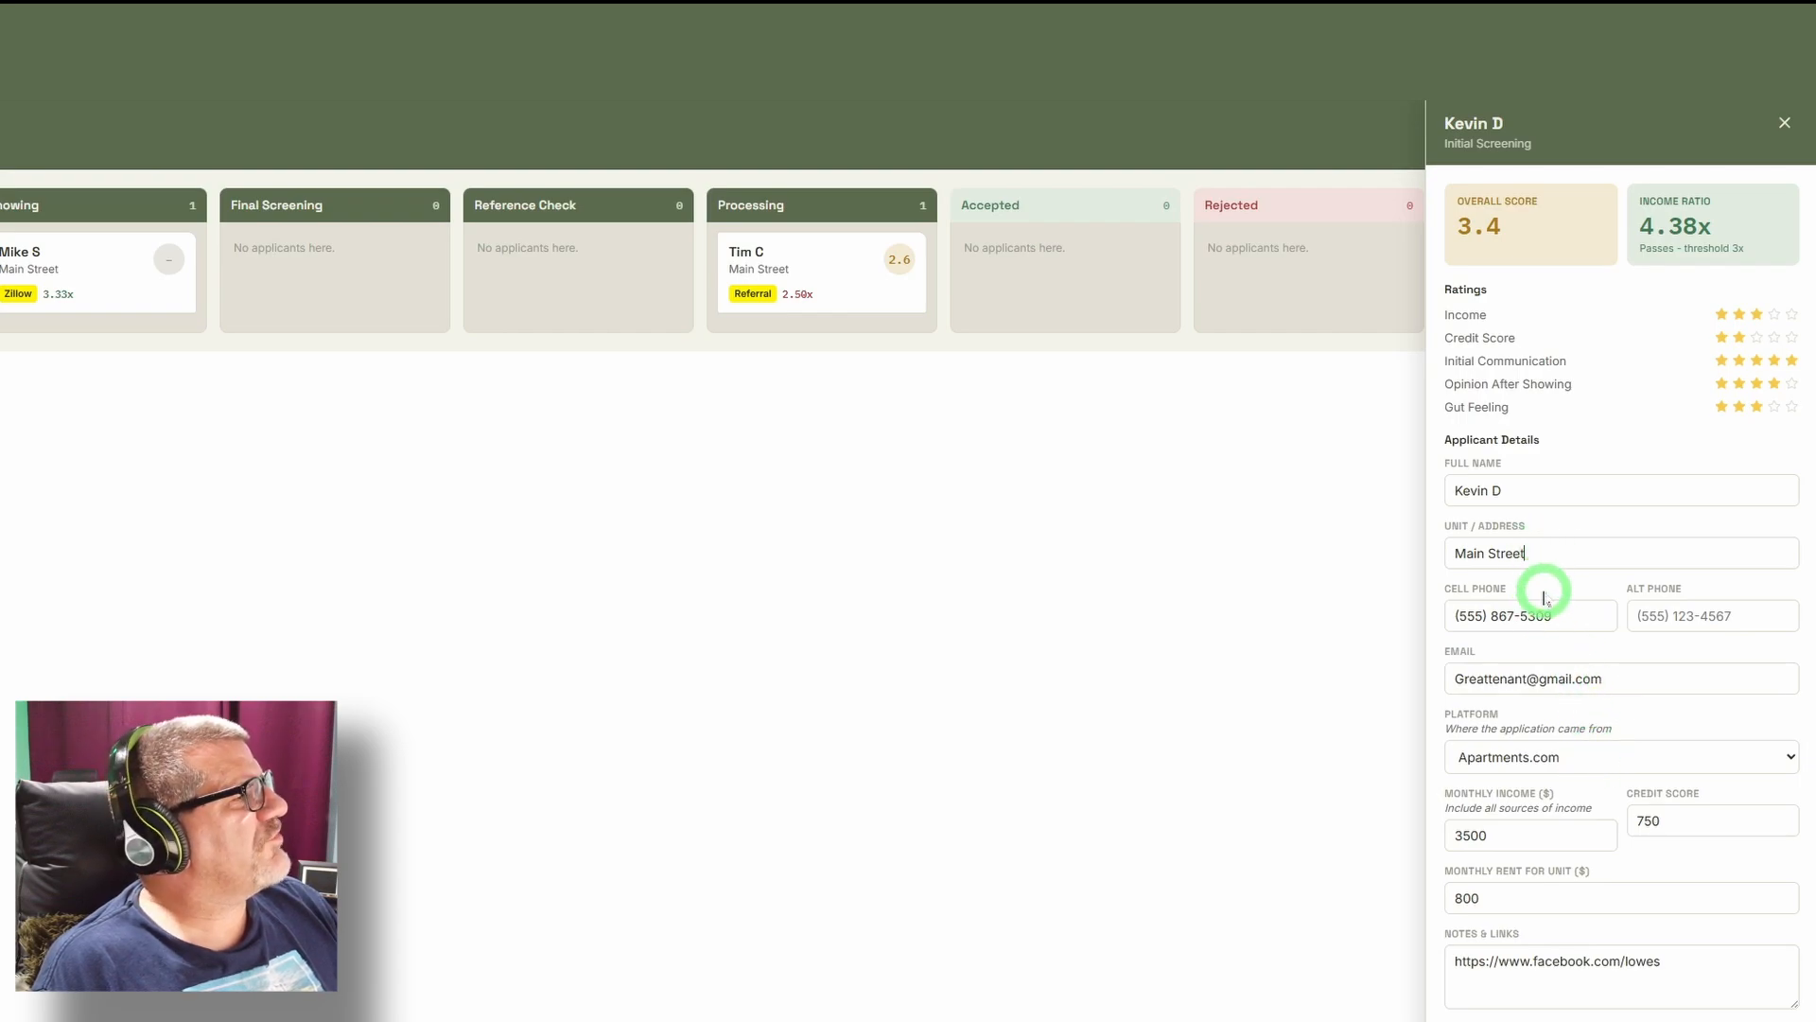
click(1634, 553)
drag(1634, 554, 1370, 559)
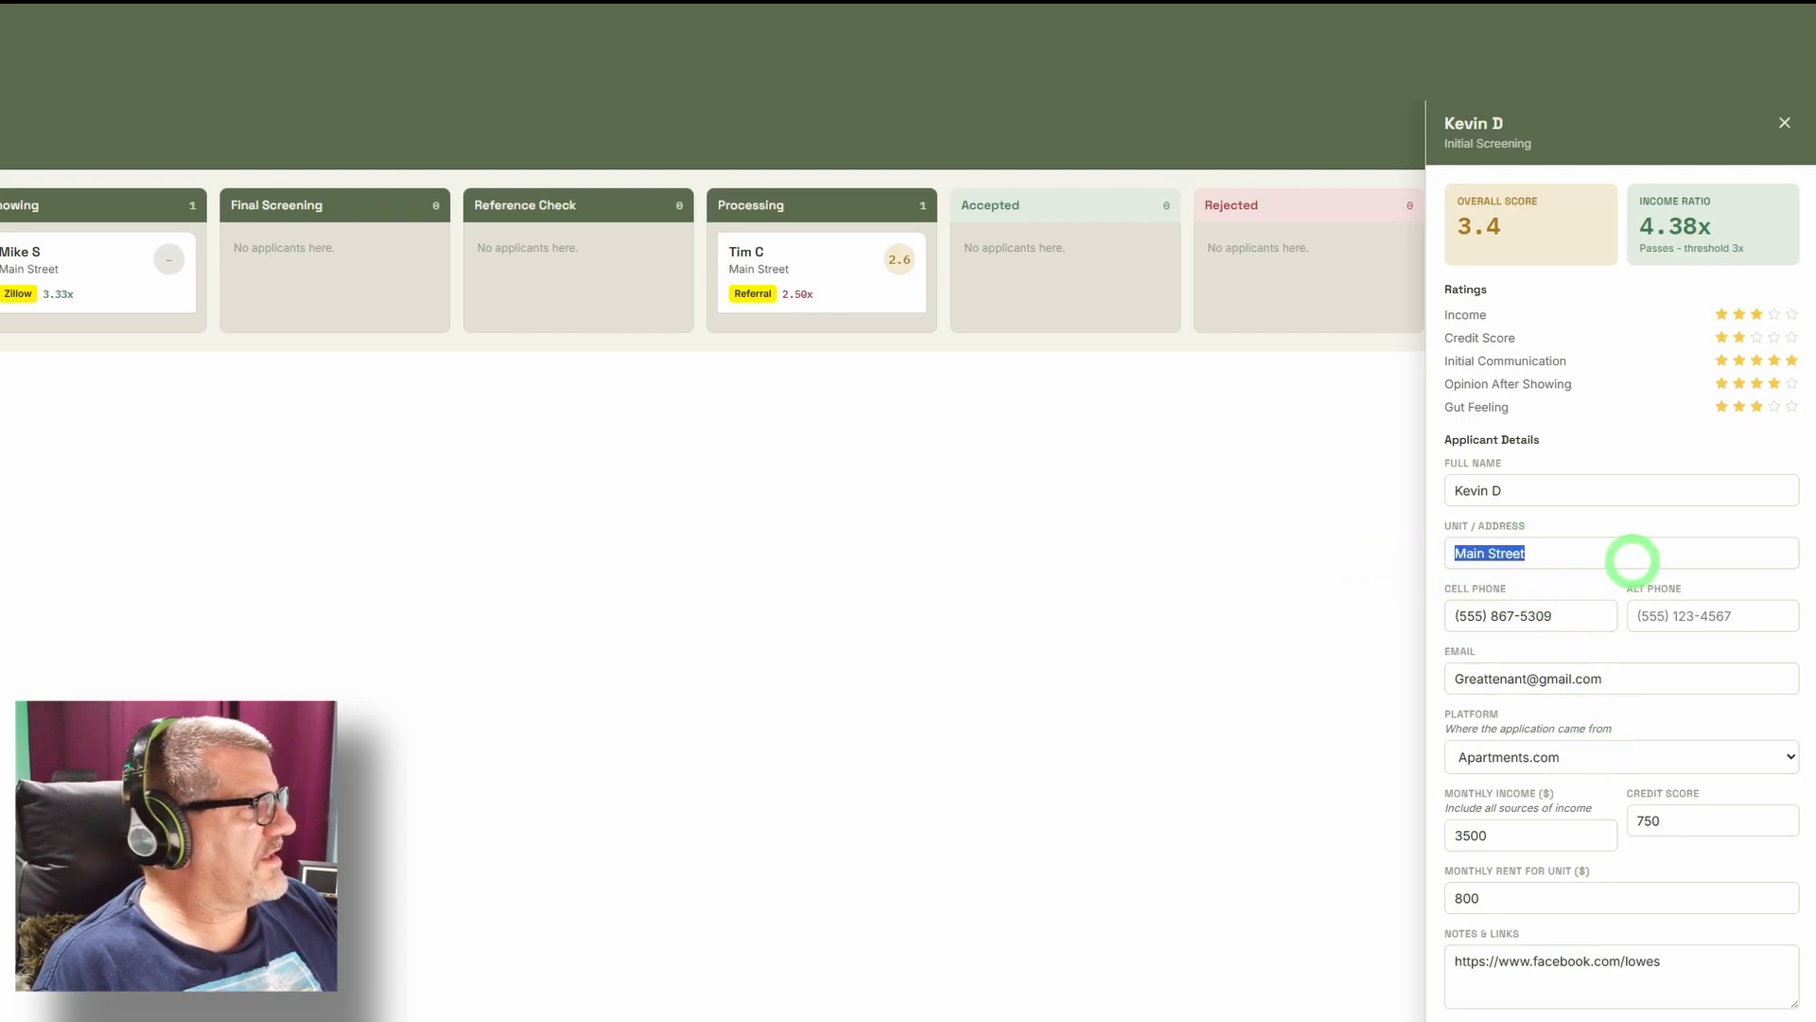
click(1631, 558)
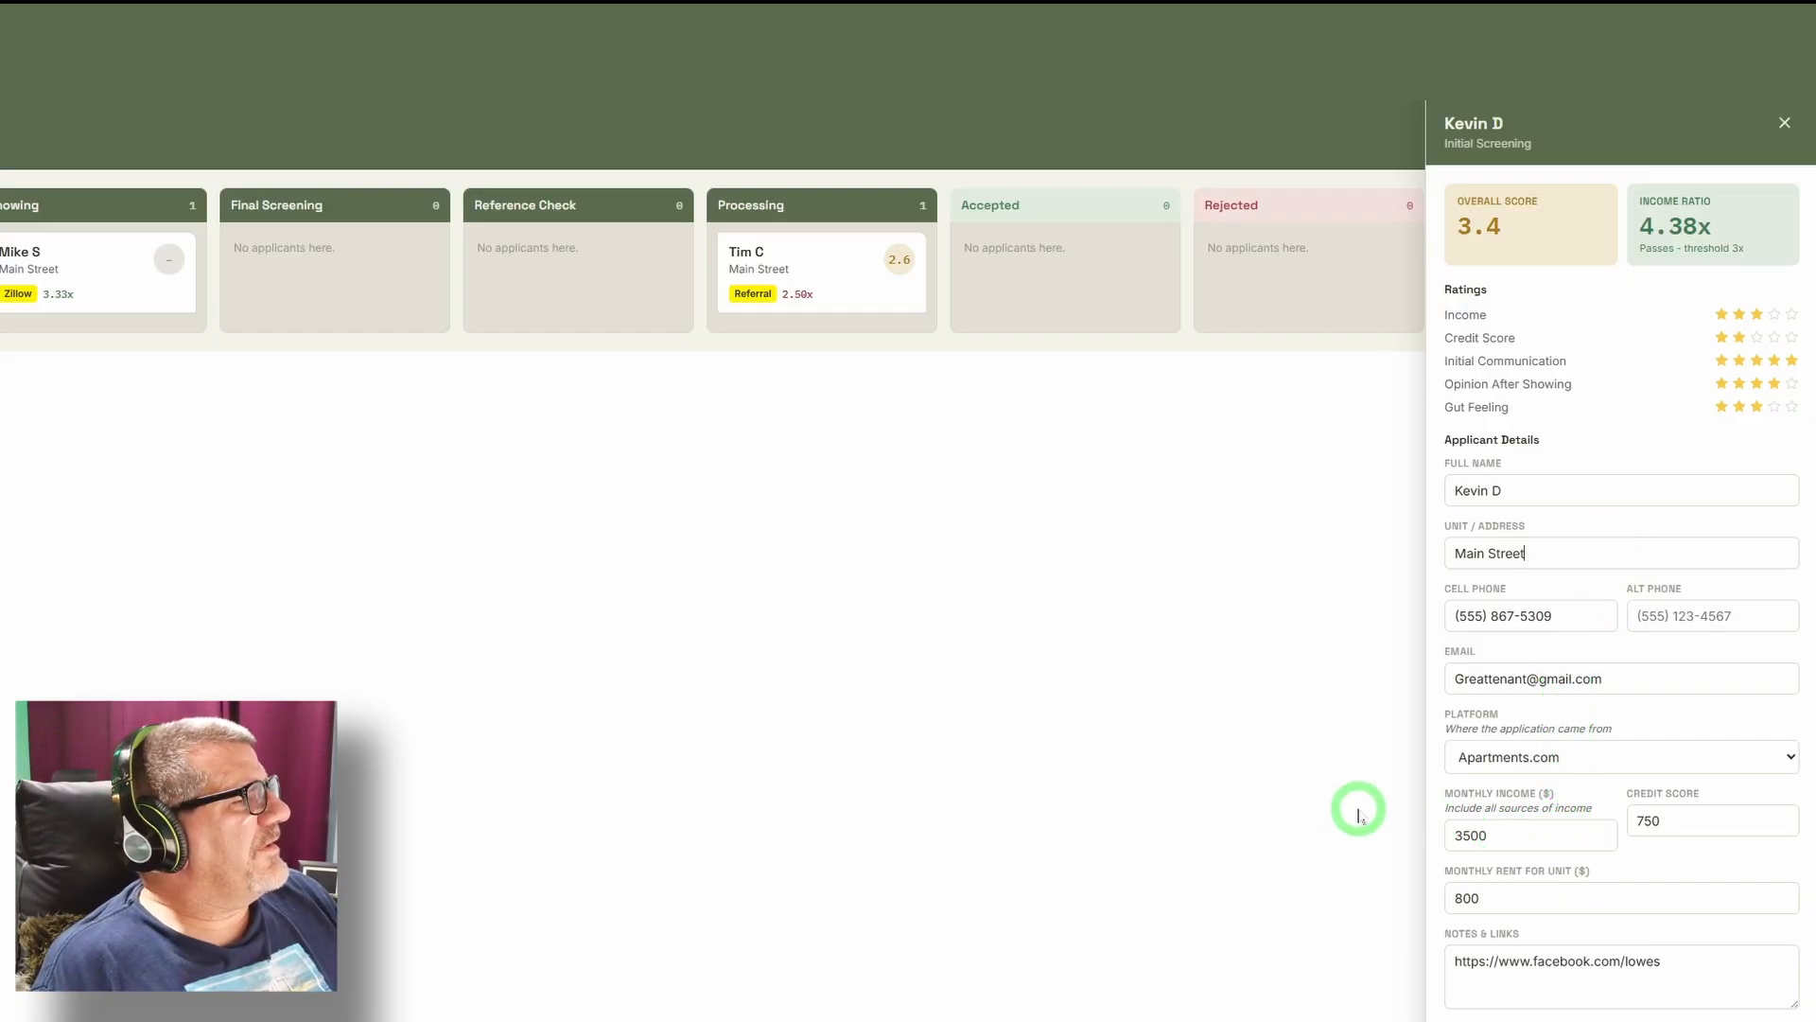
click(1526, 764)
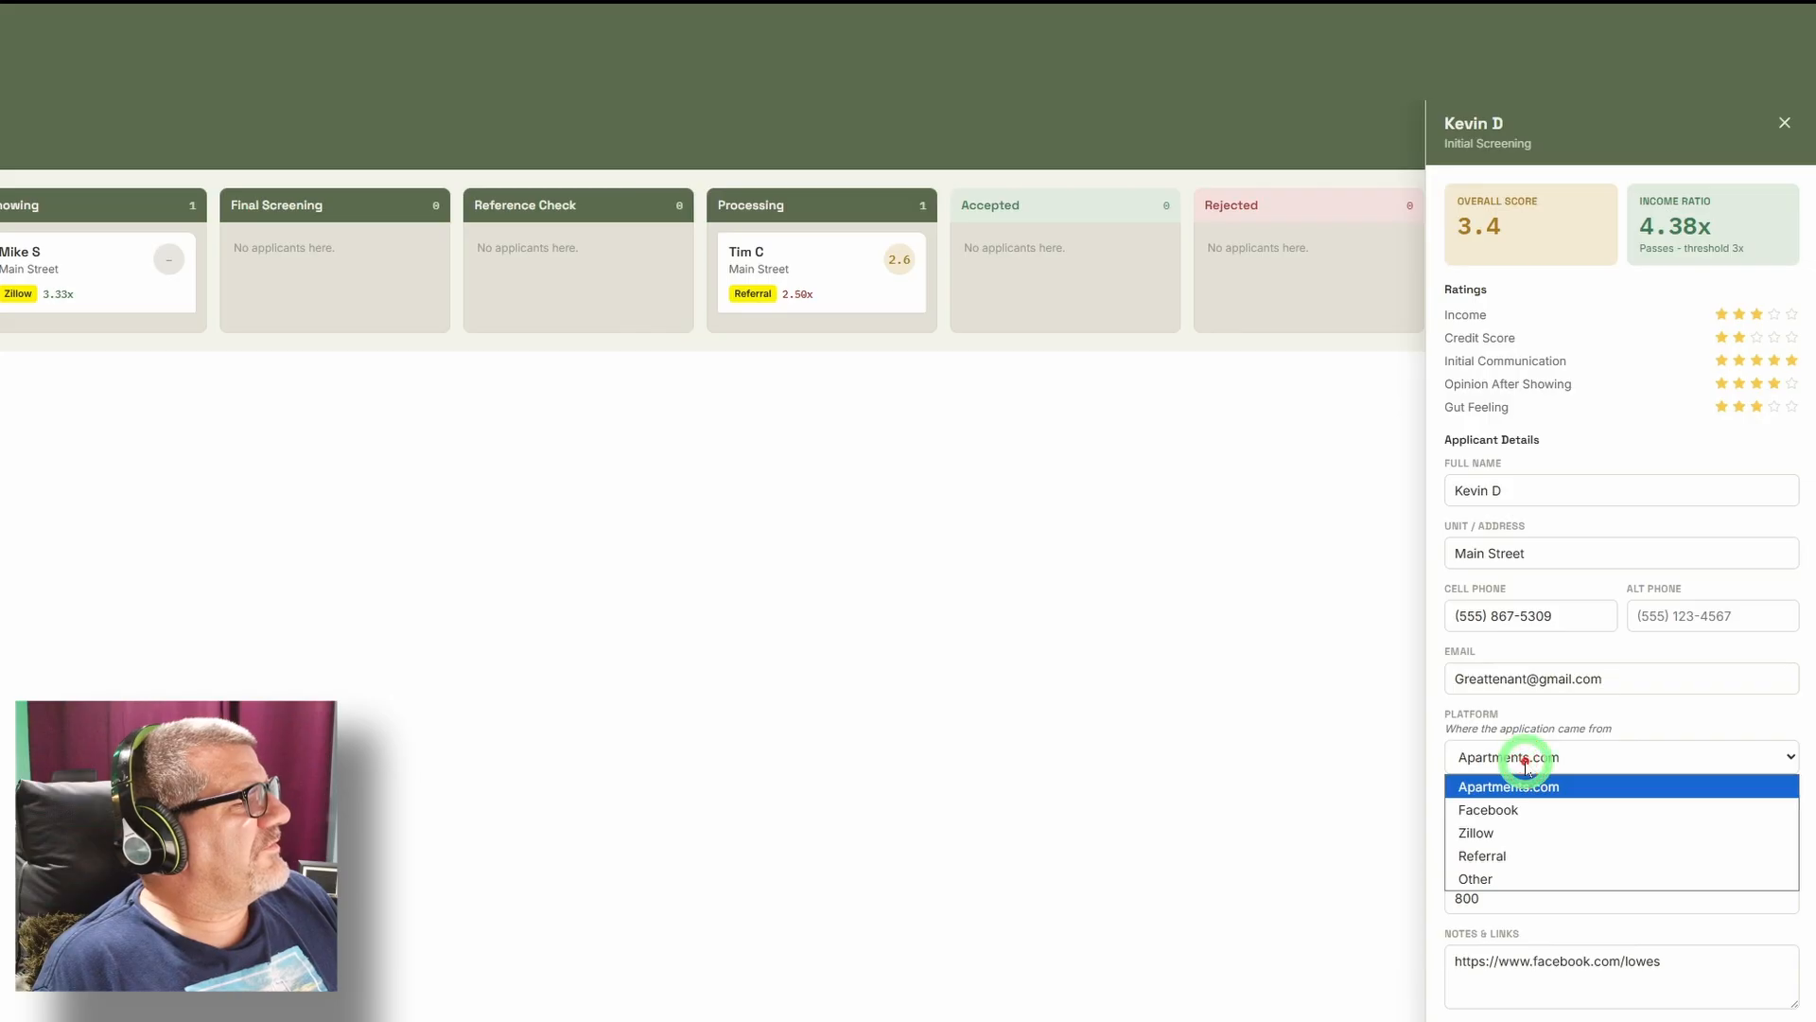
click(1523, 758)
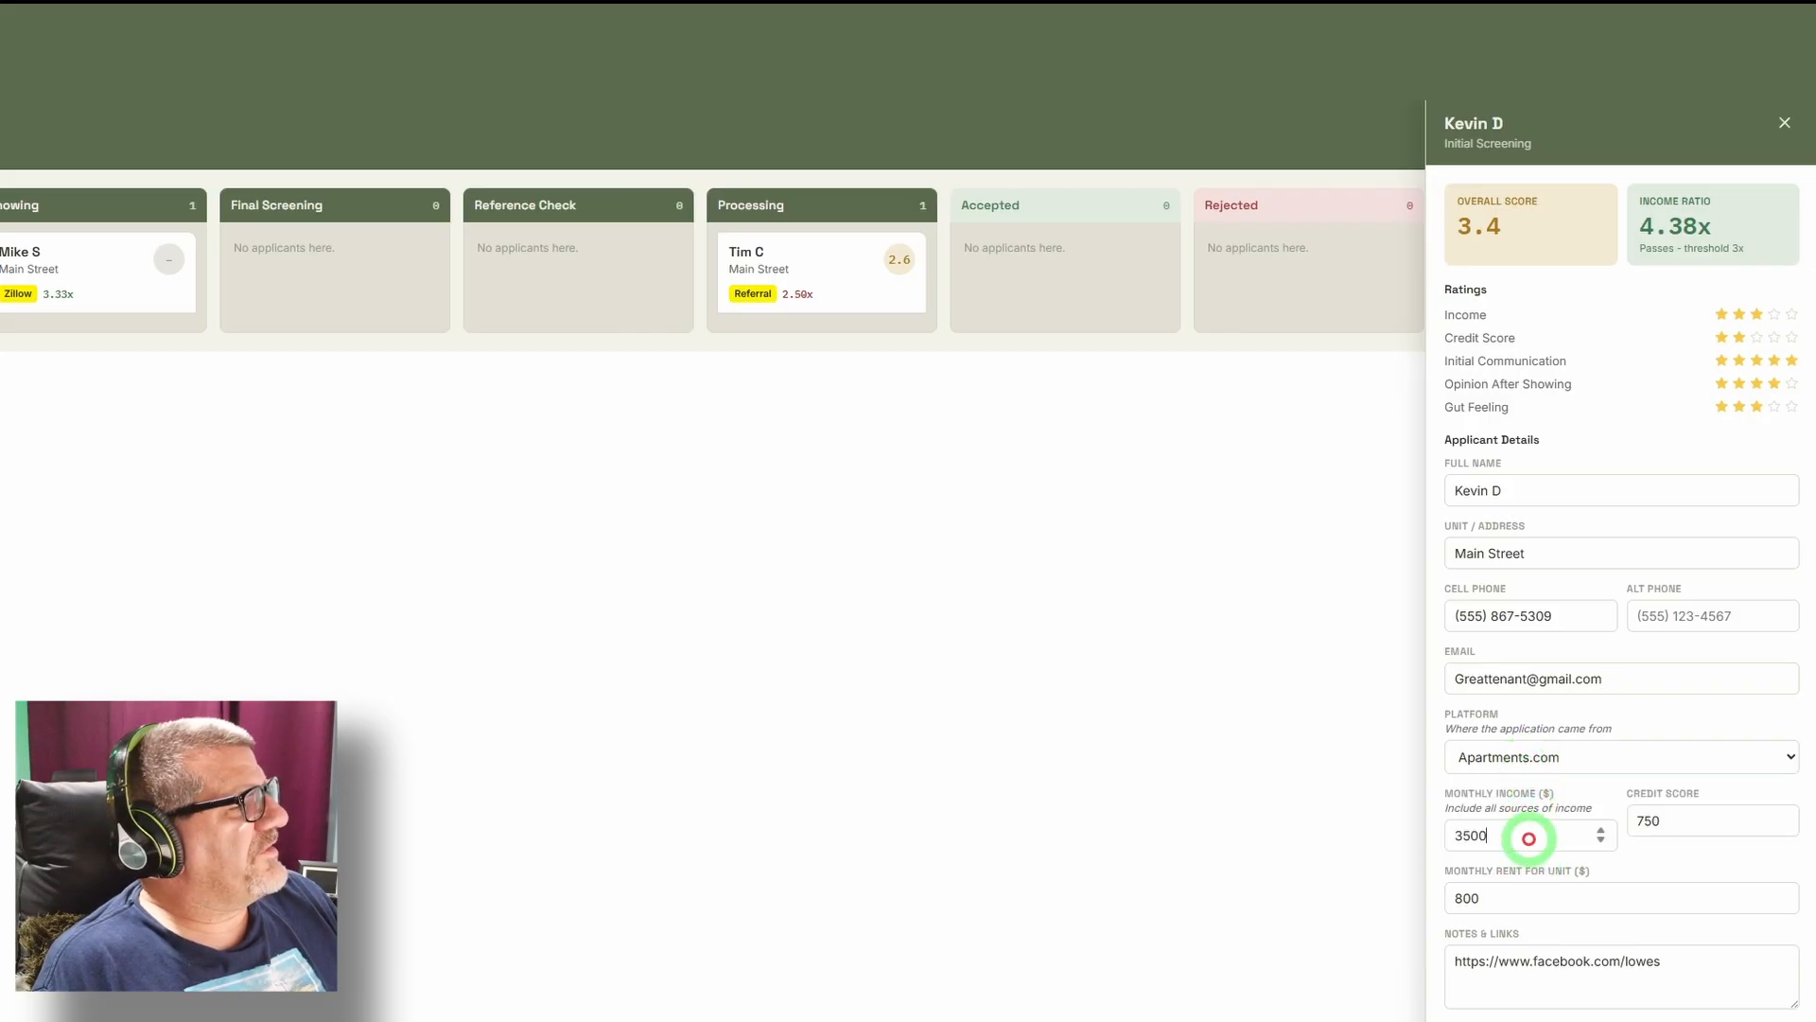
click(1524, 897)
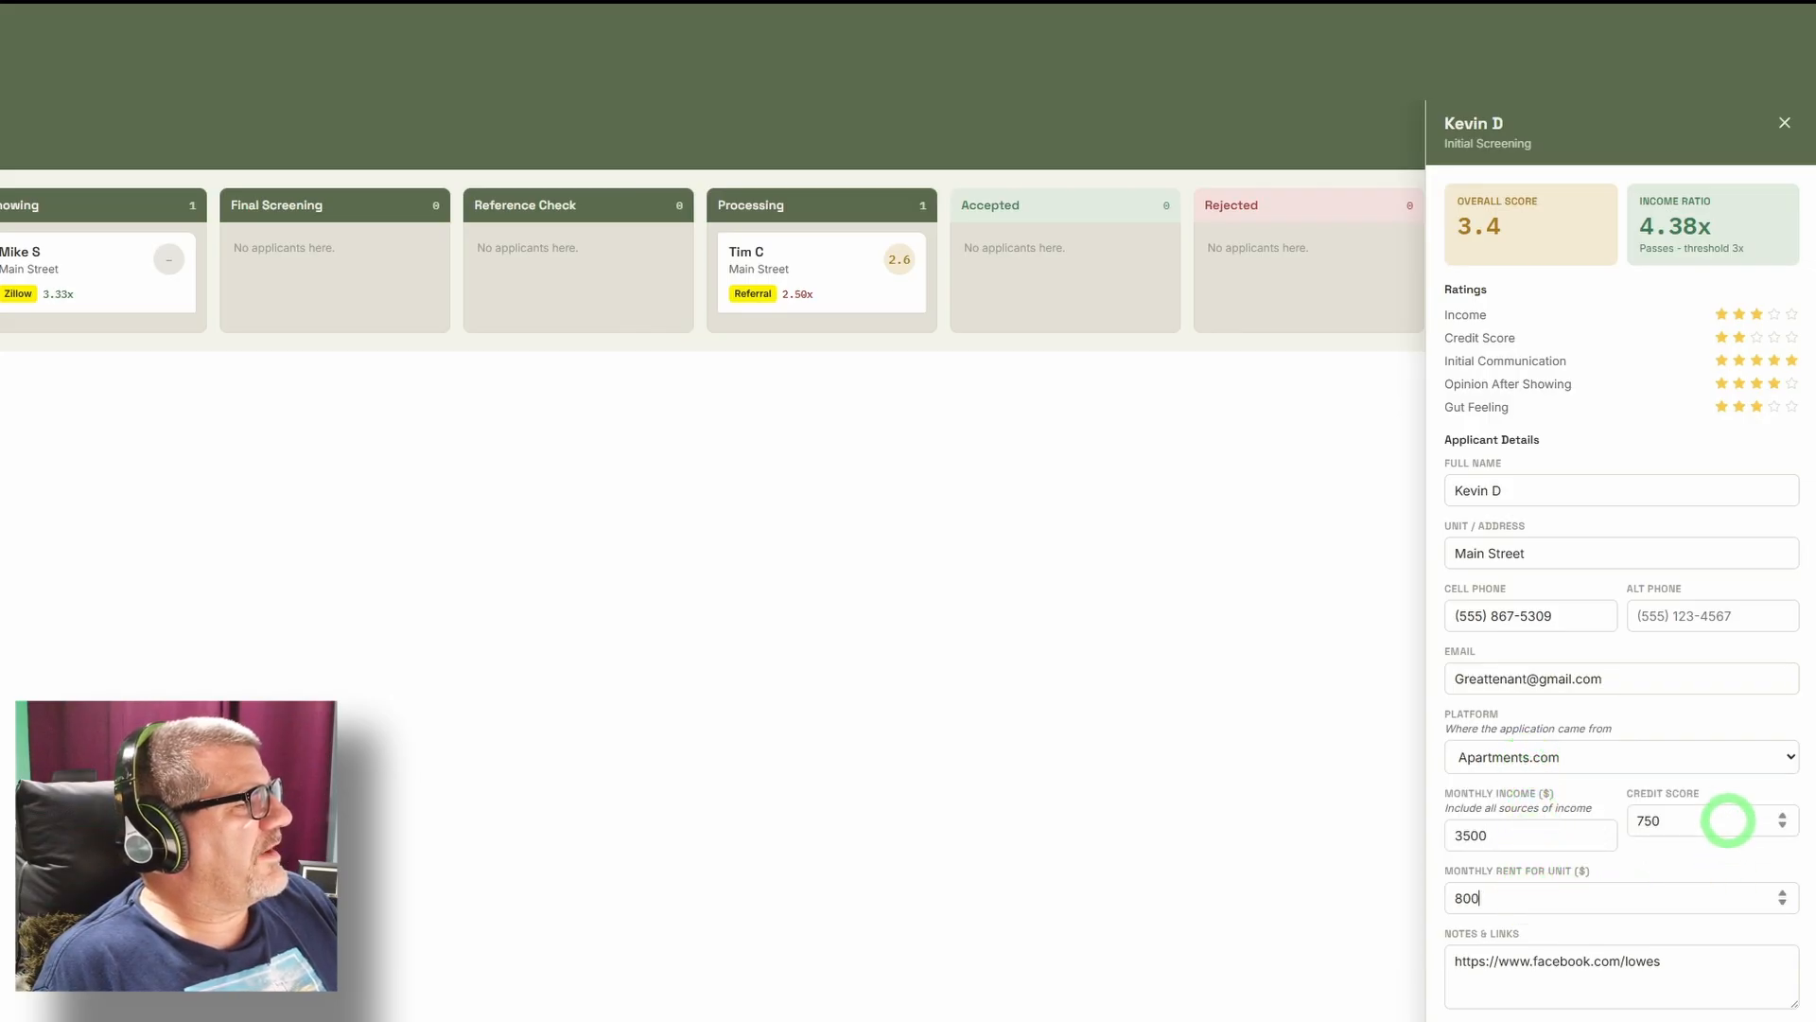
click(1728, 819)
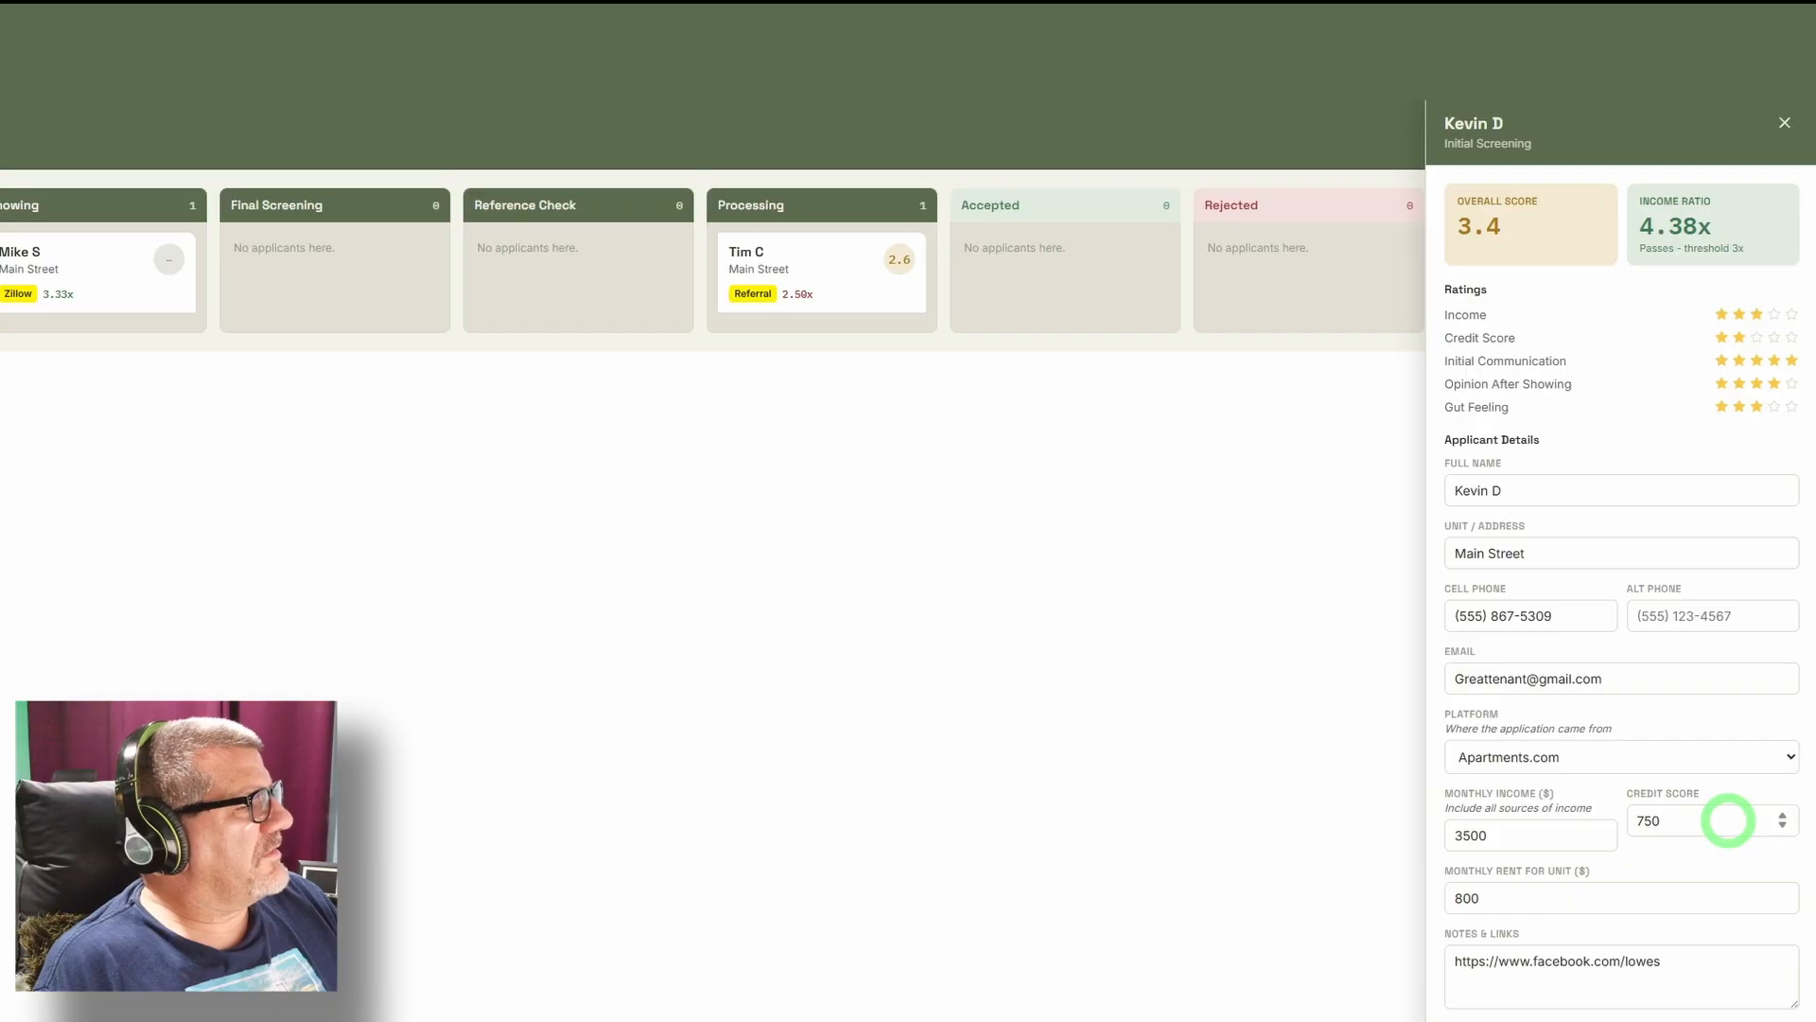
scroll(1728, 819, down, 2)
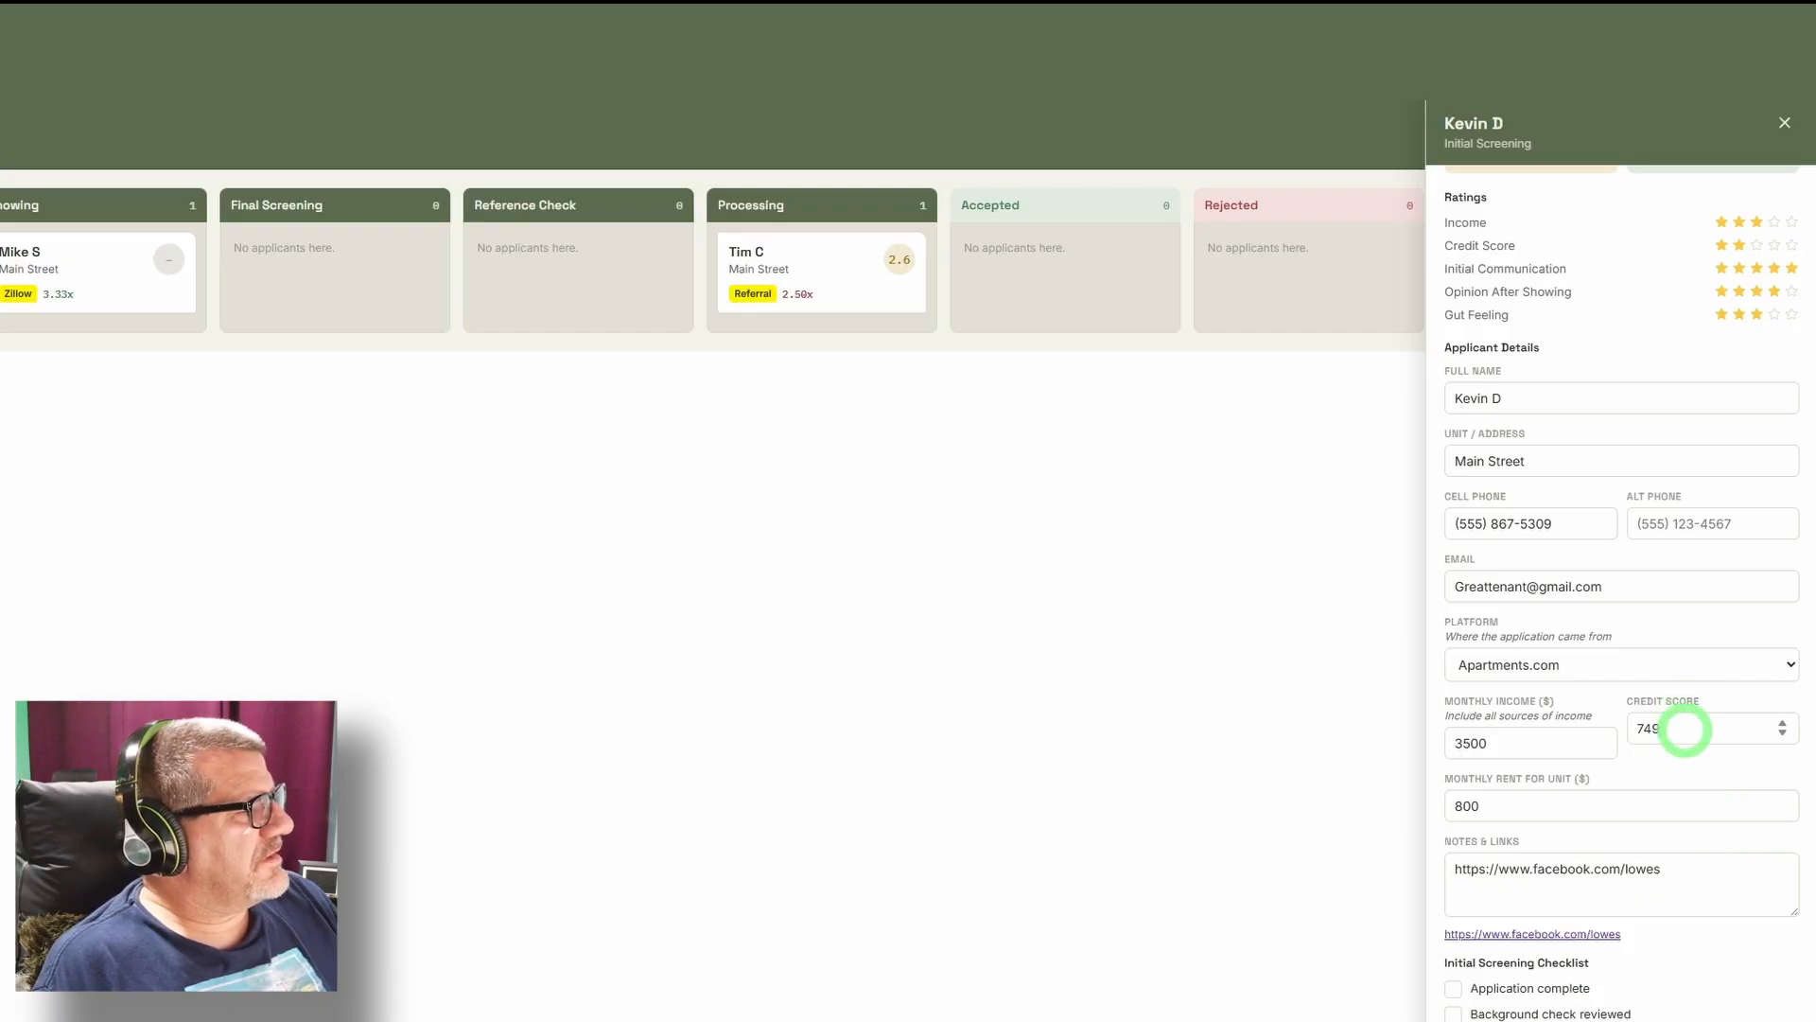
scroll(1625, 1012, down, 1)
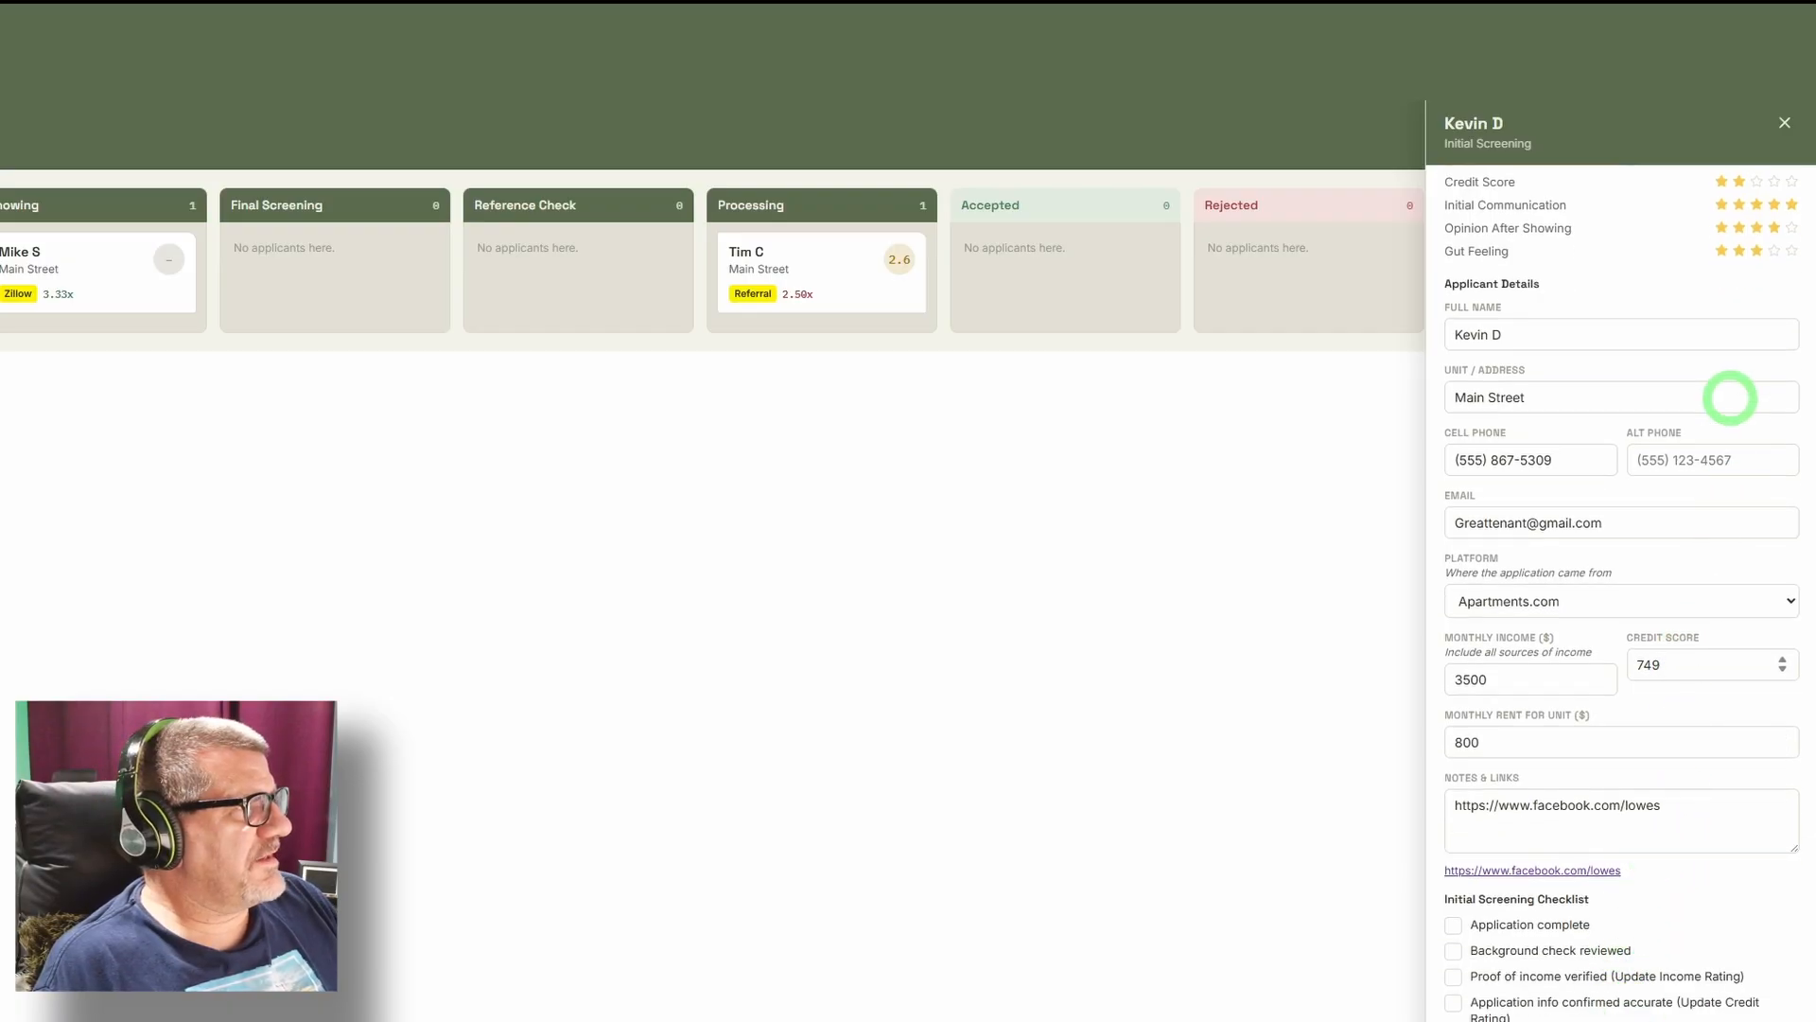
scroll(1714, 257, up, 2)
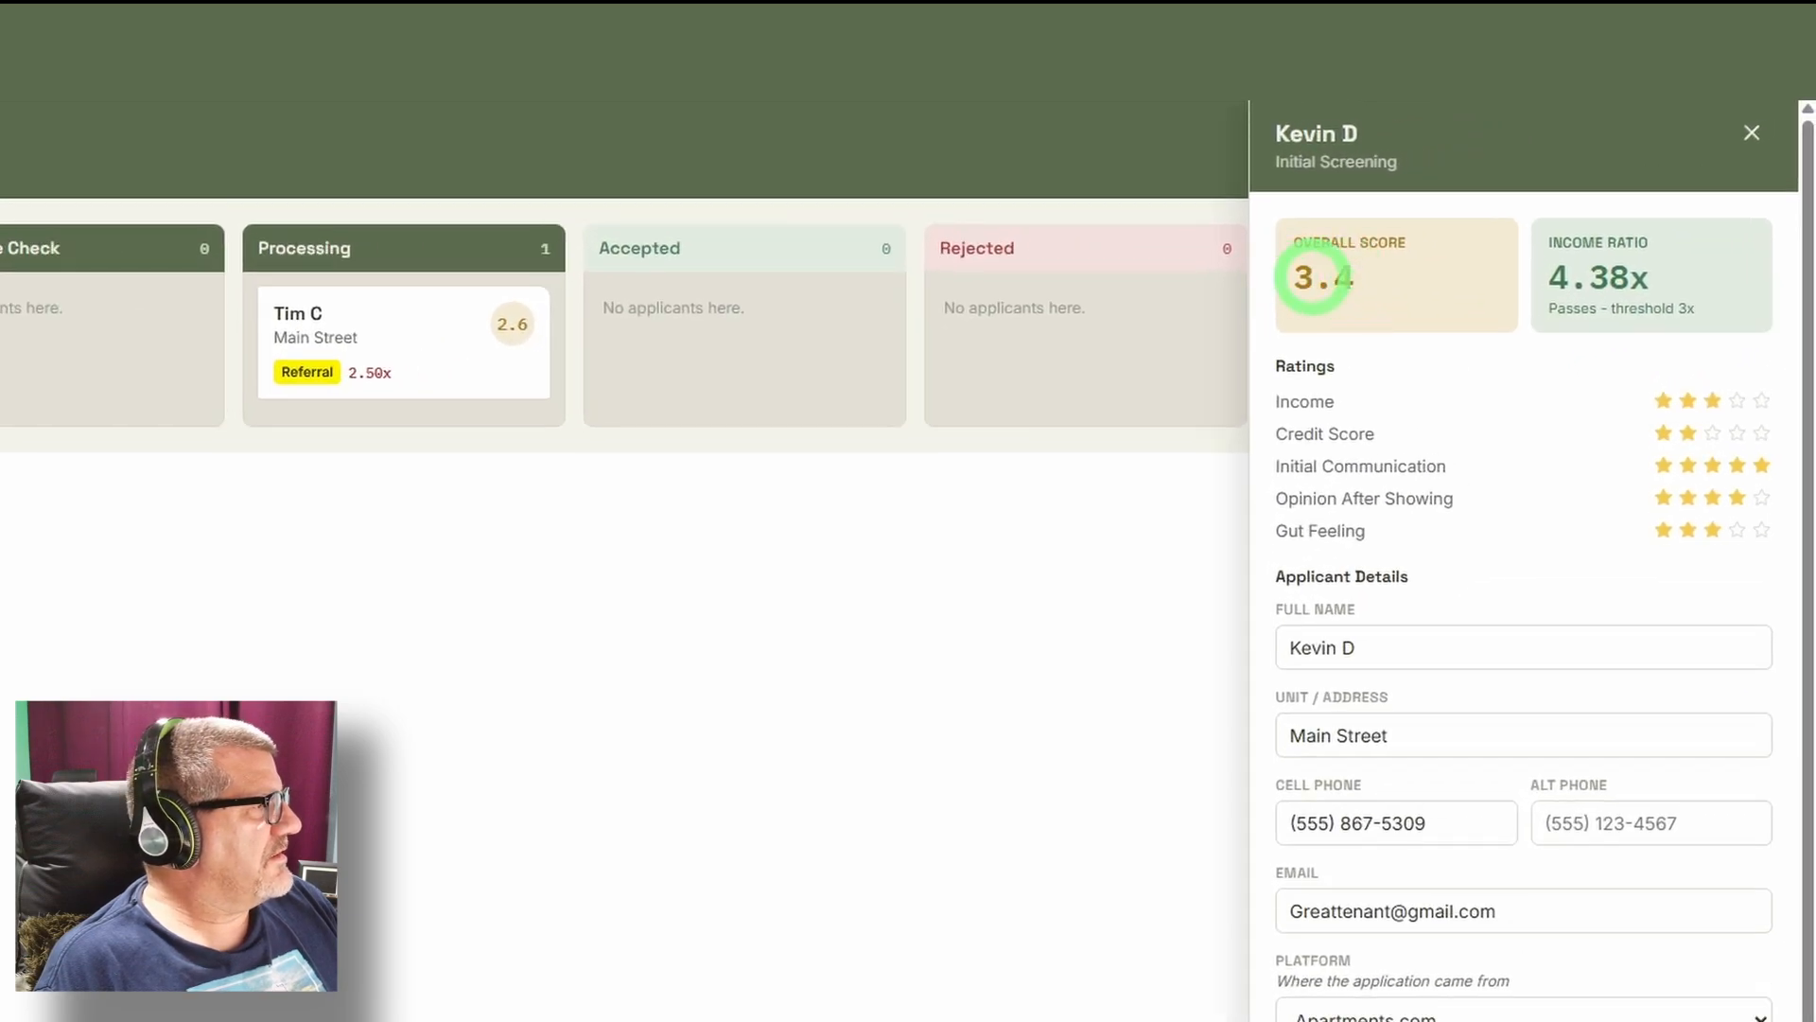
Set the Initial Screening applicant's Income rating to five stars and Credit Score rating to two stars.
click(1738, 412)
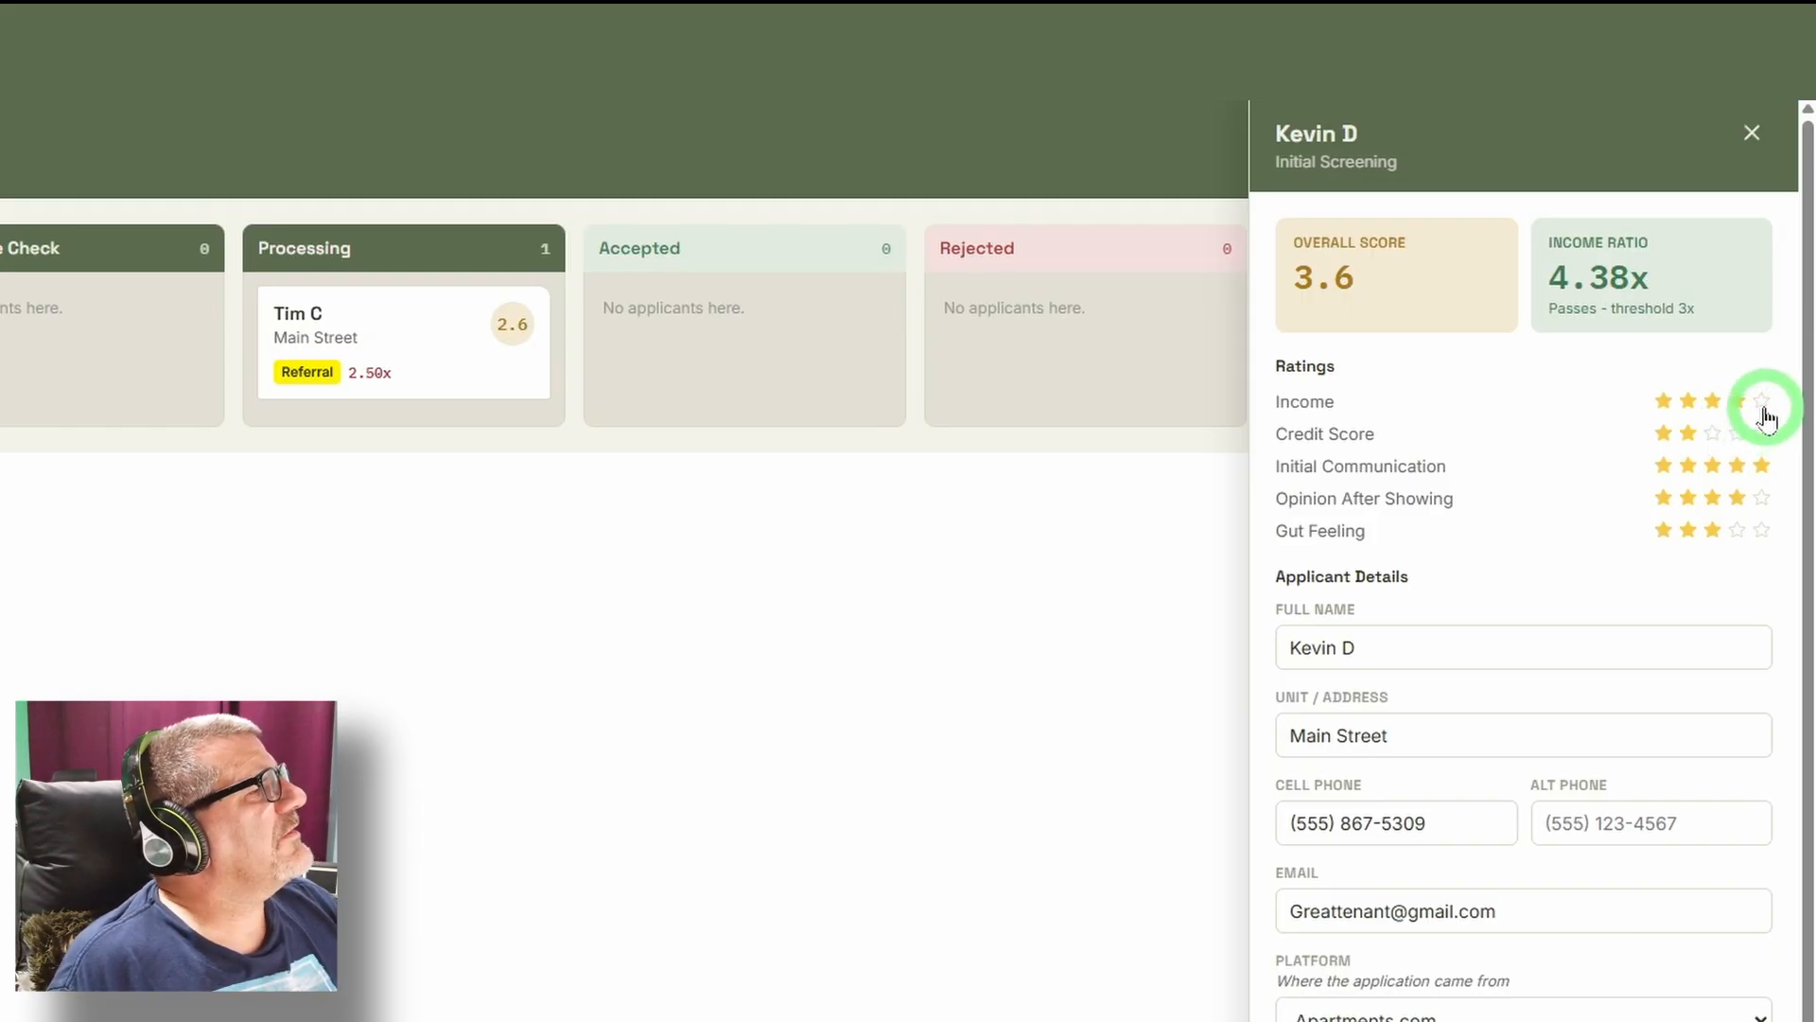
click(1763, 408)
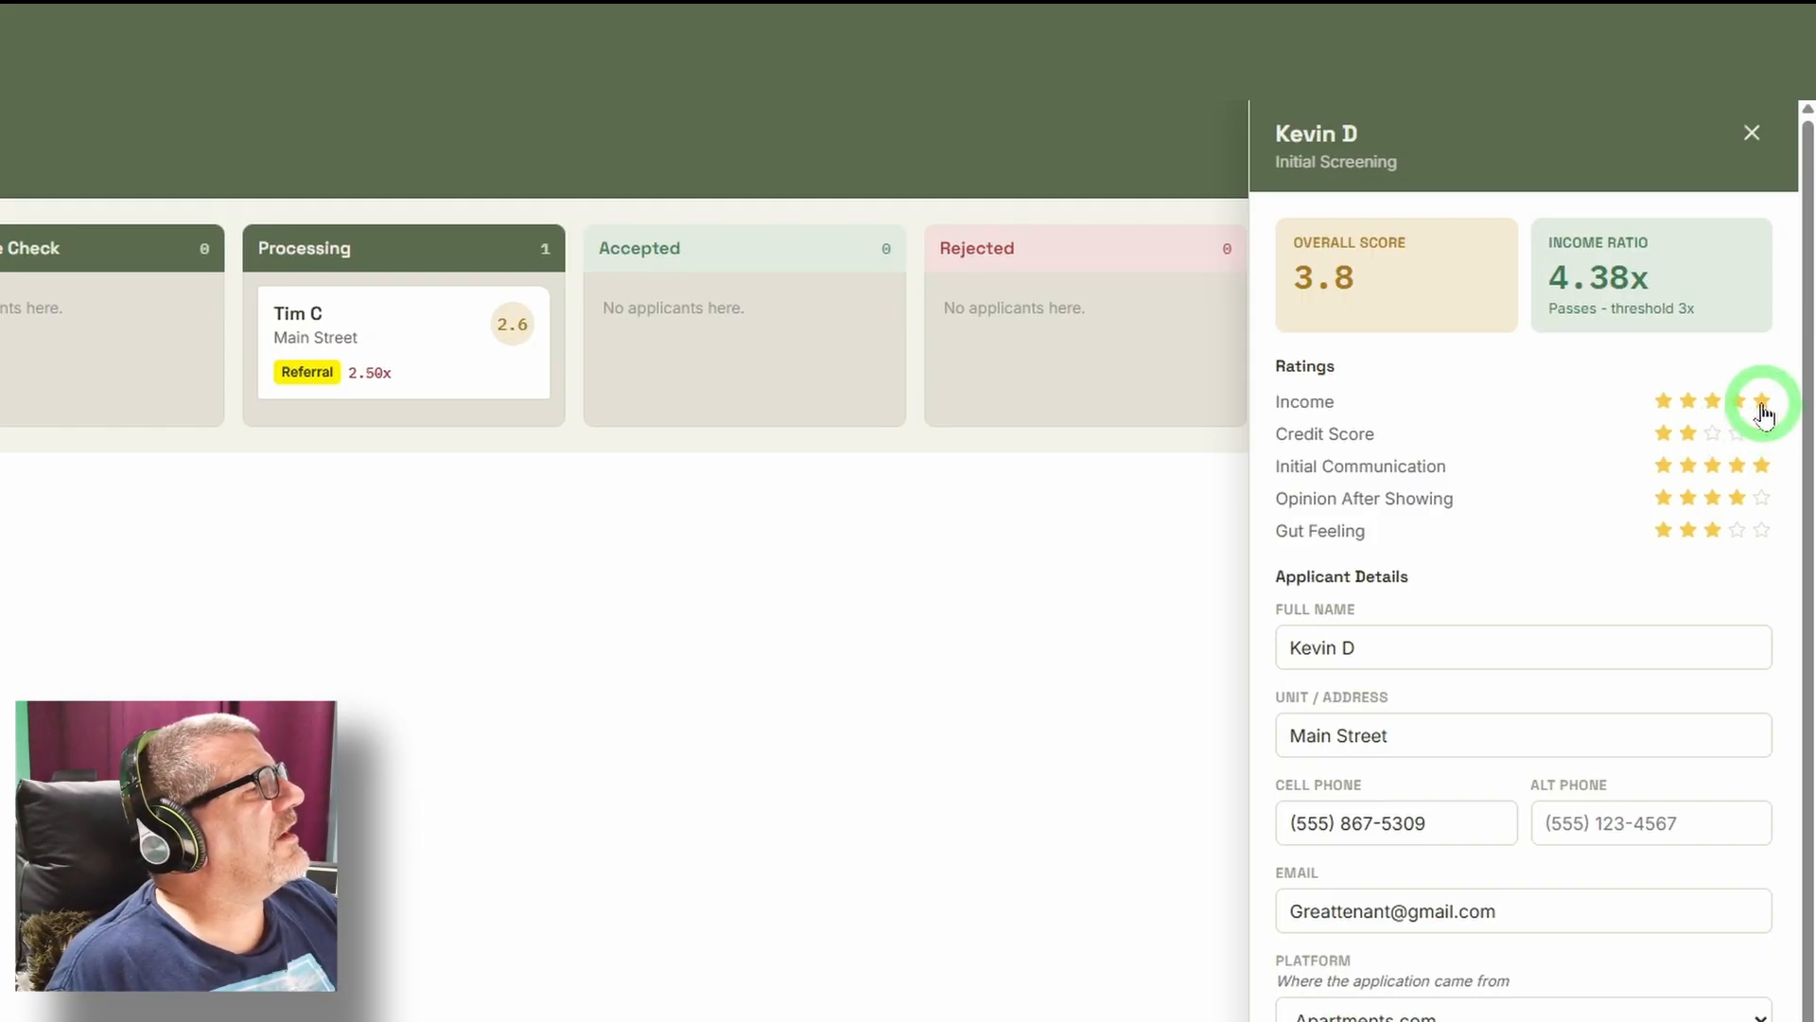
click(1738, 435)
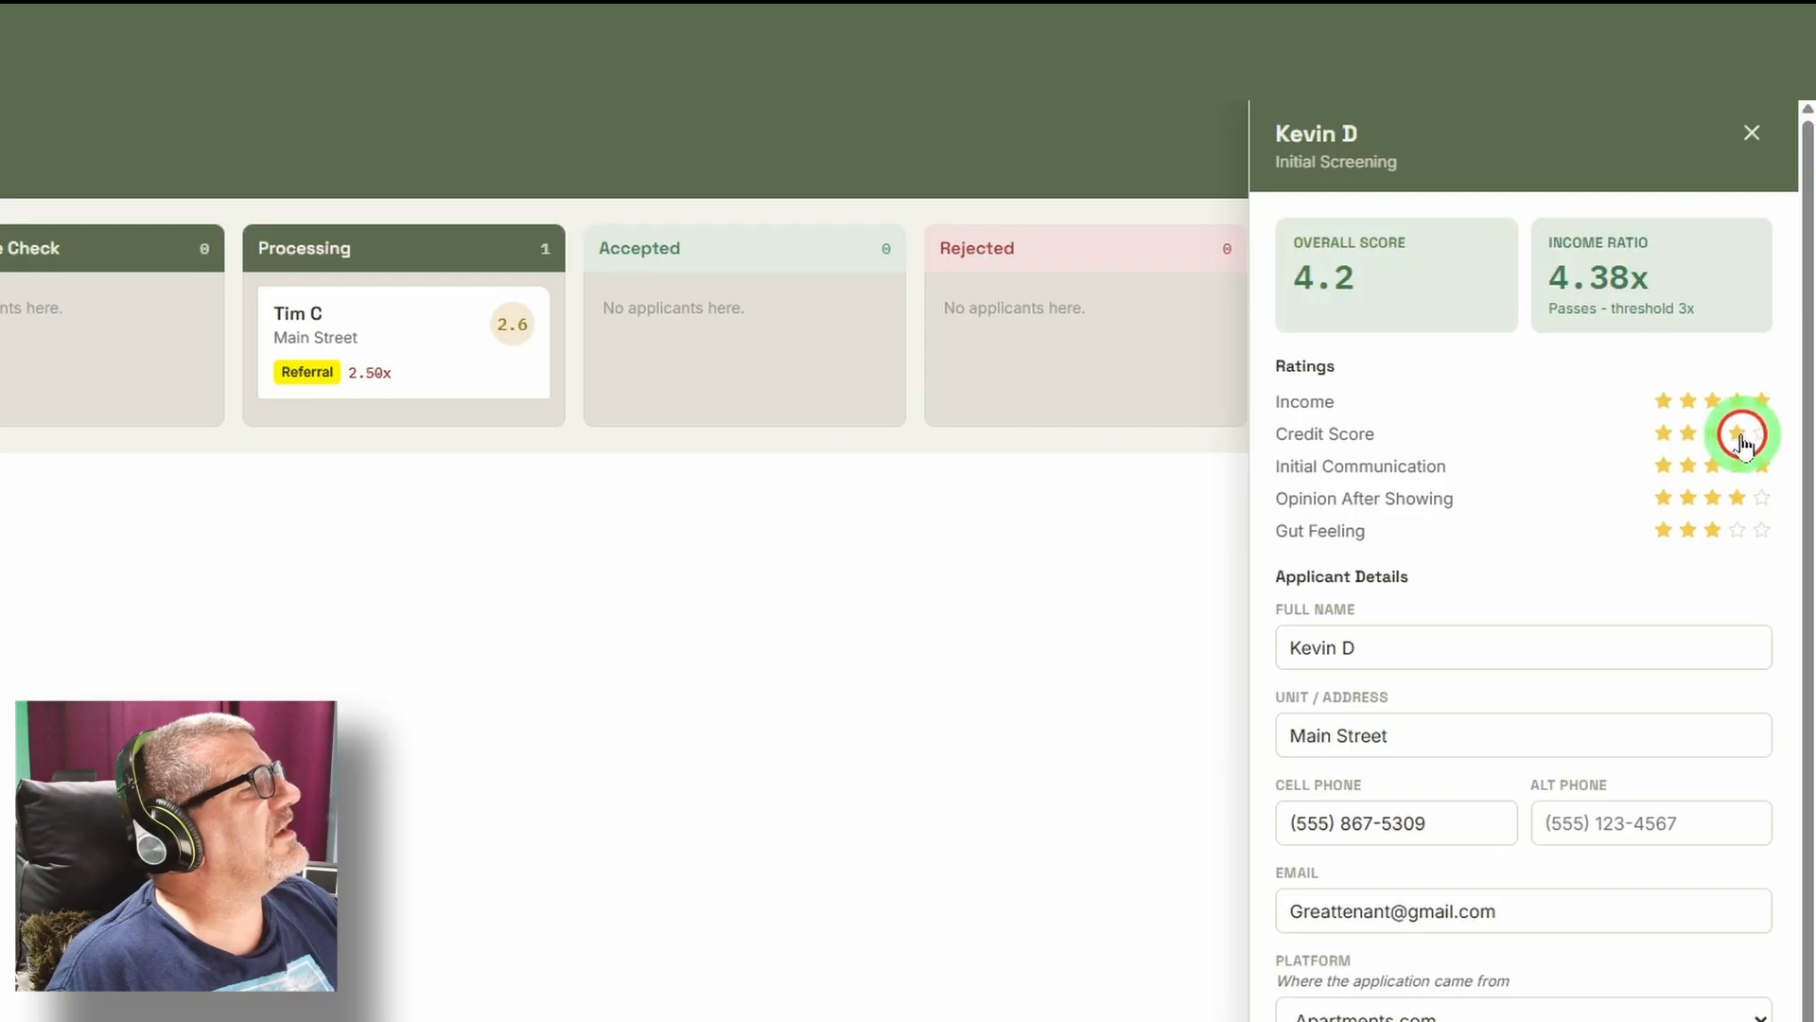
click(1690, 435)
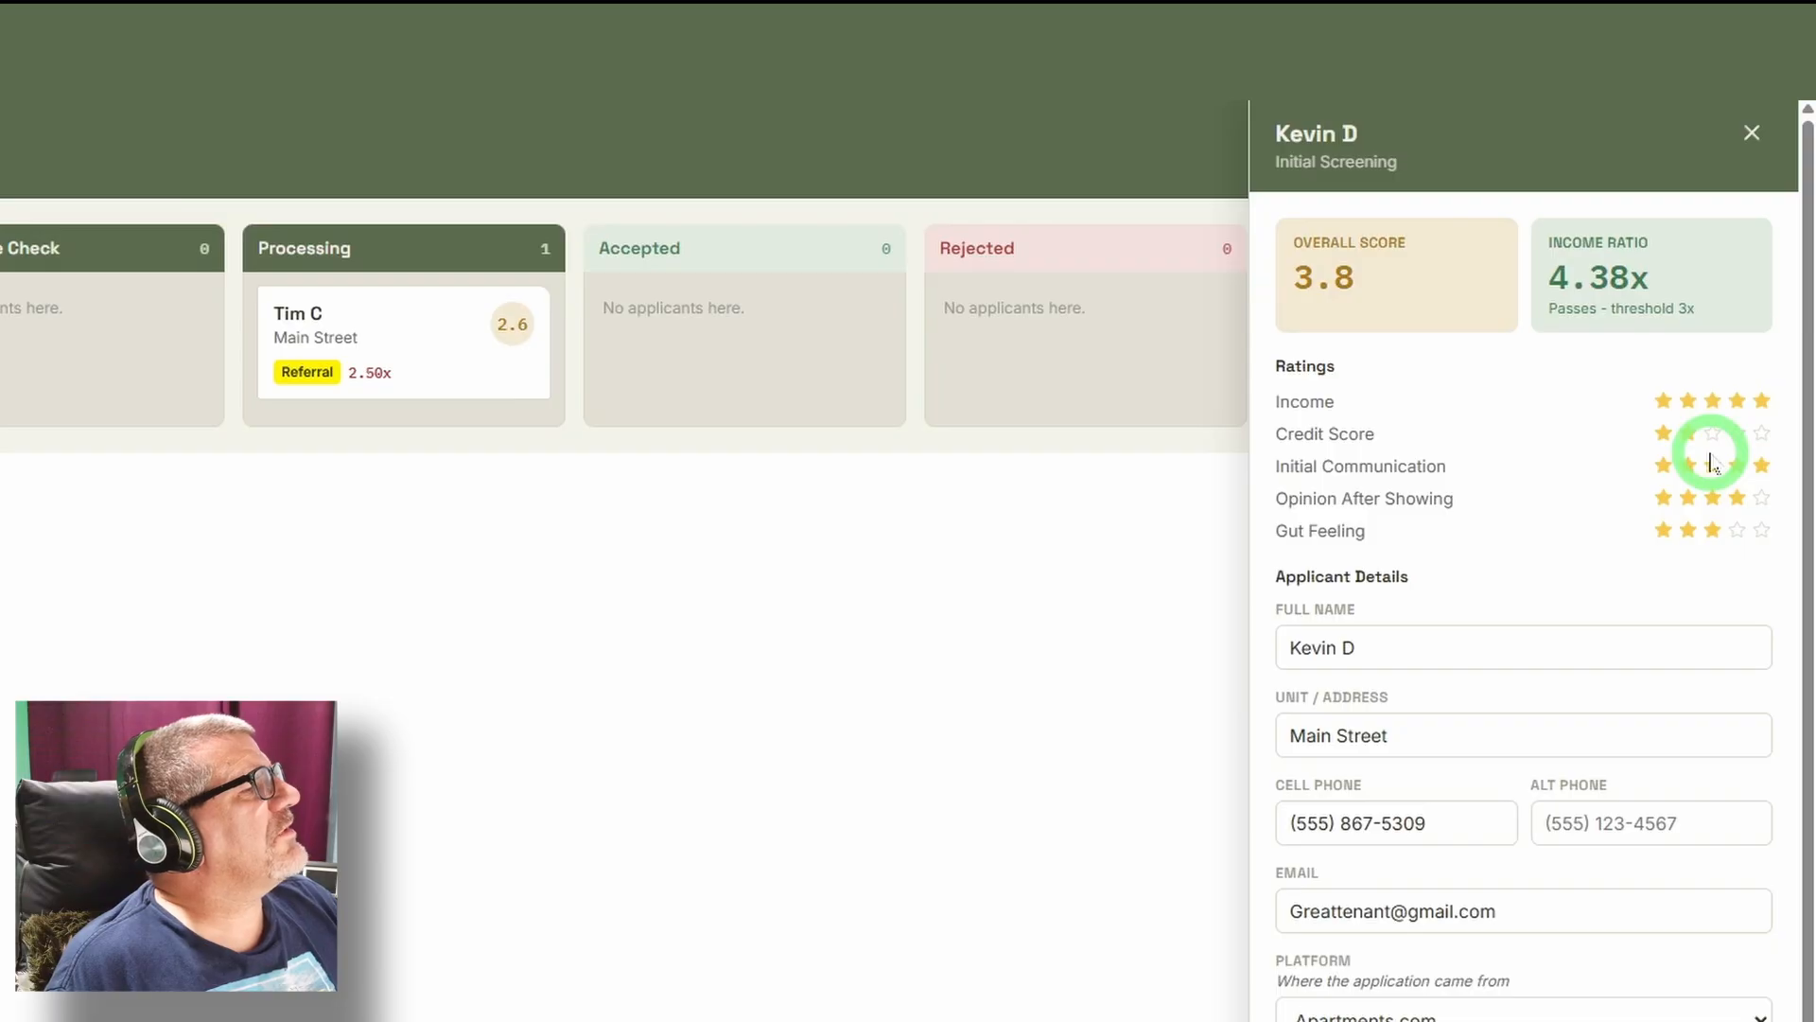
Set the applicant's Initial Communication and Gut Feeling ratings to five stars each and close the record.
click(1762, 466)
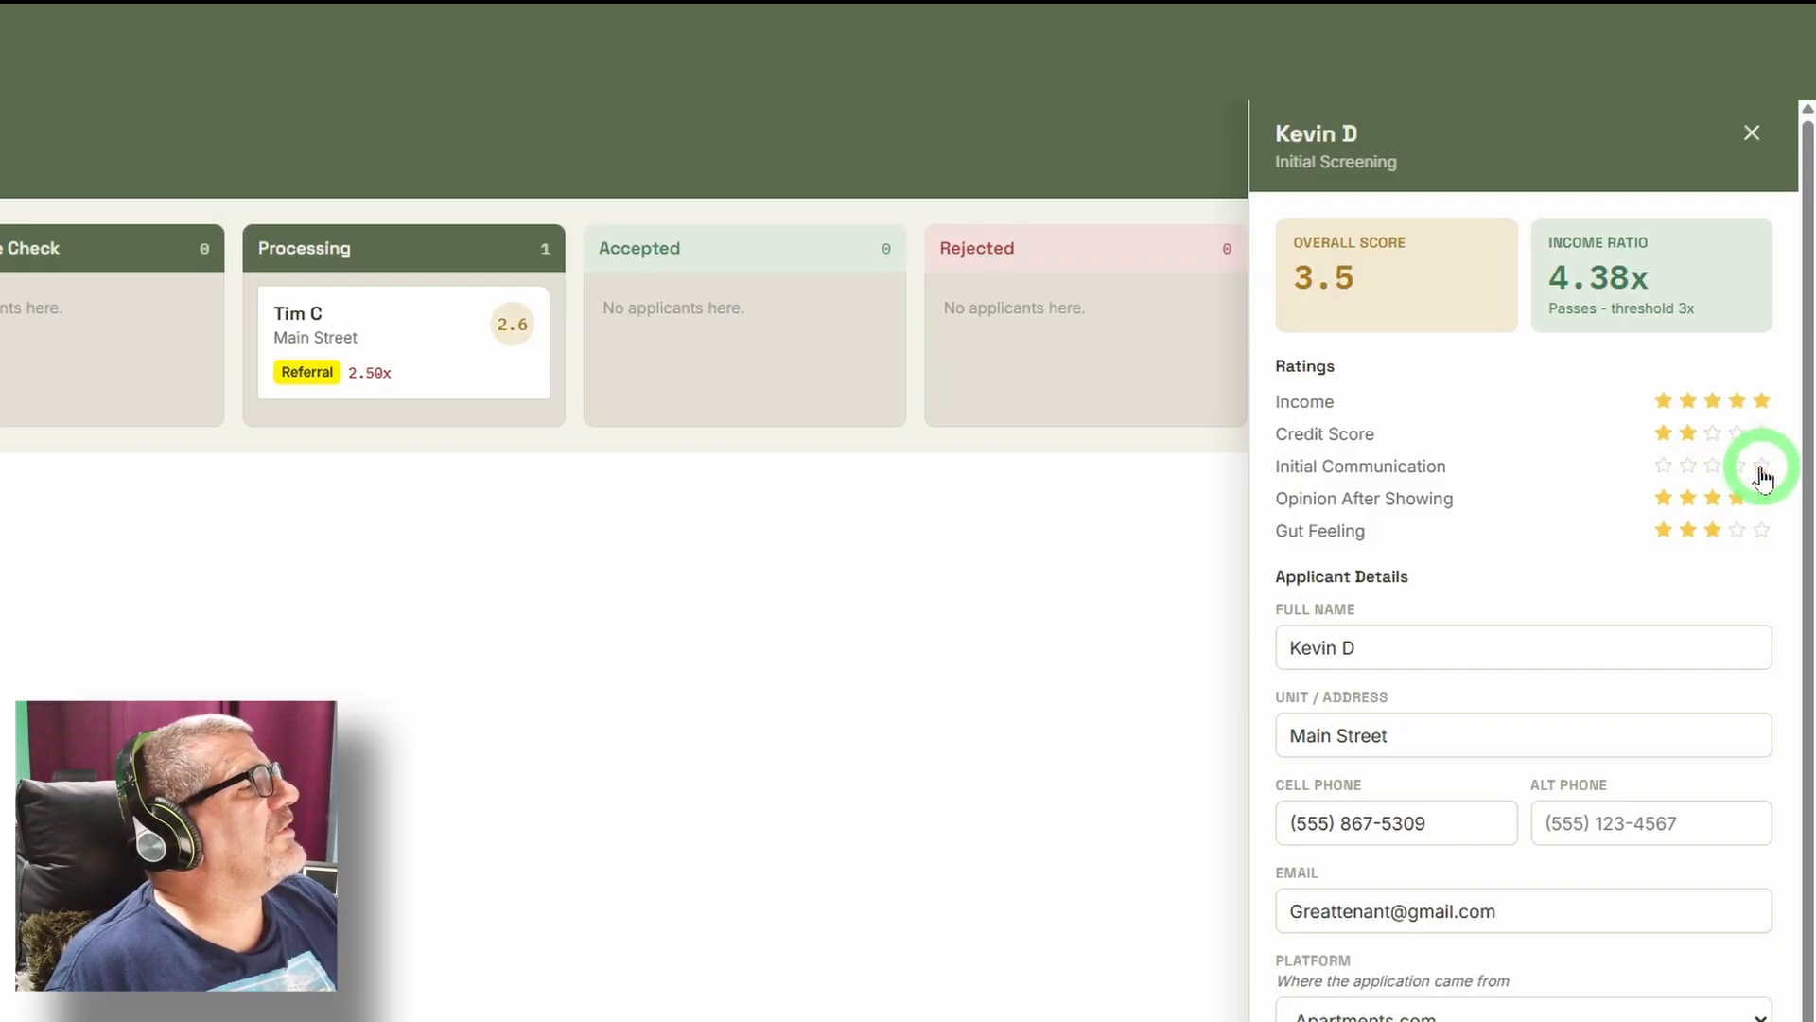
click(1762, 465)
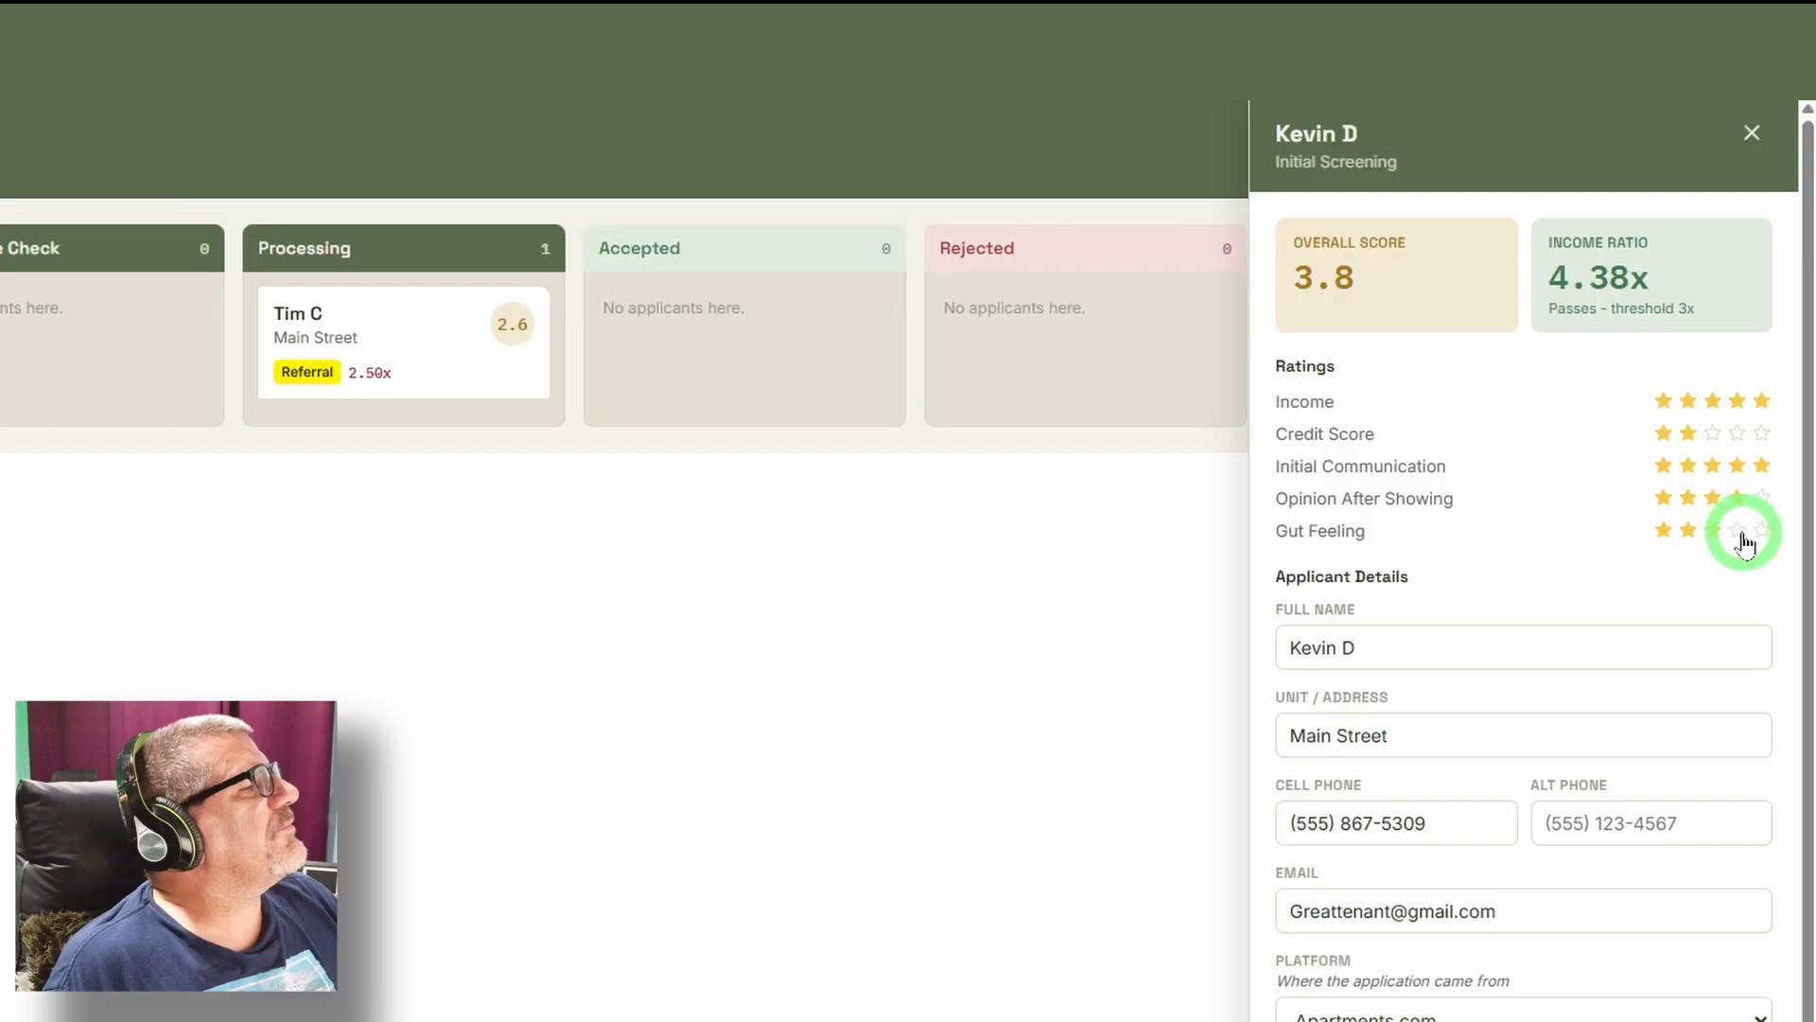
click(1757, 530)
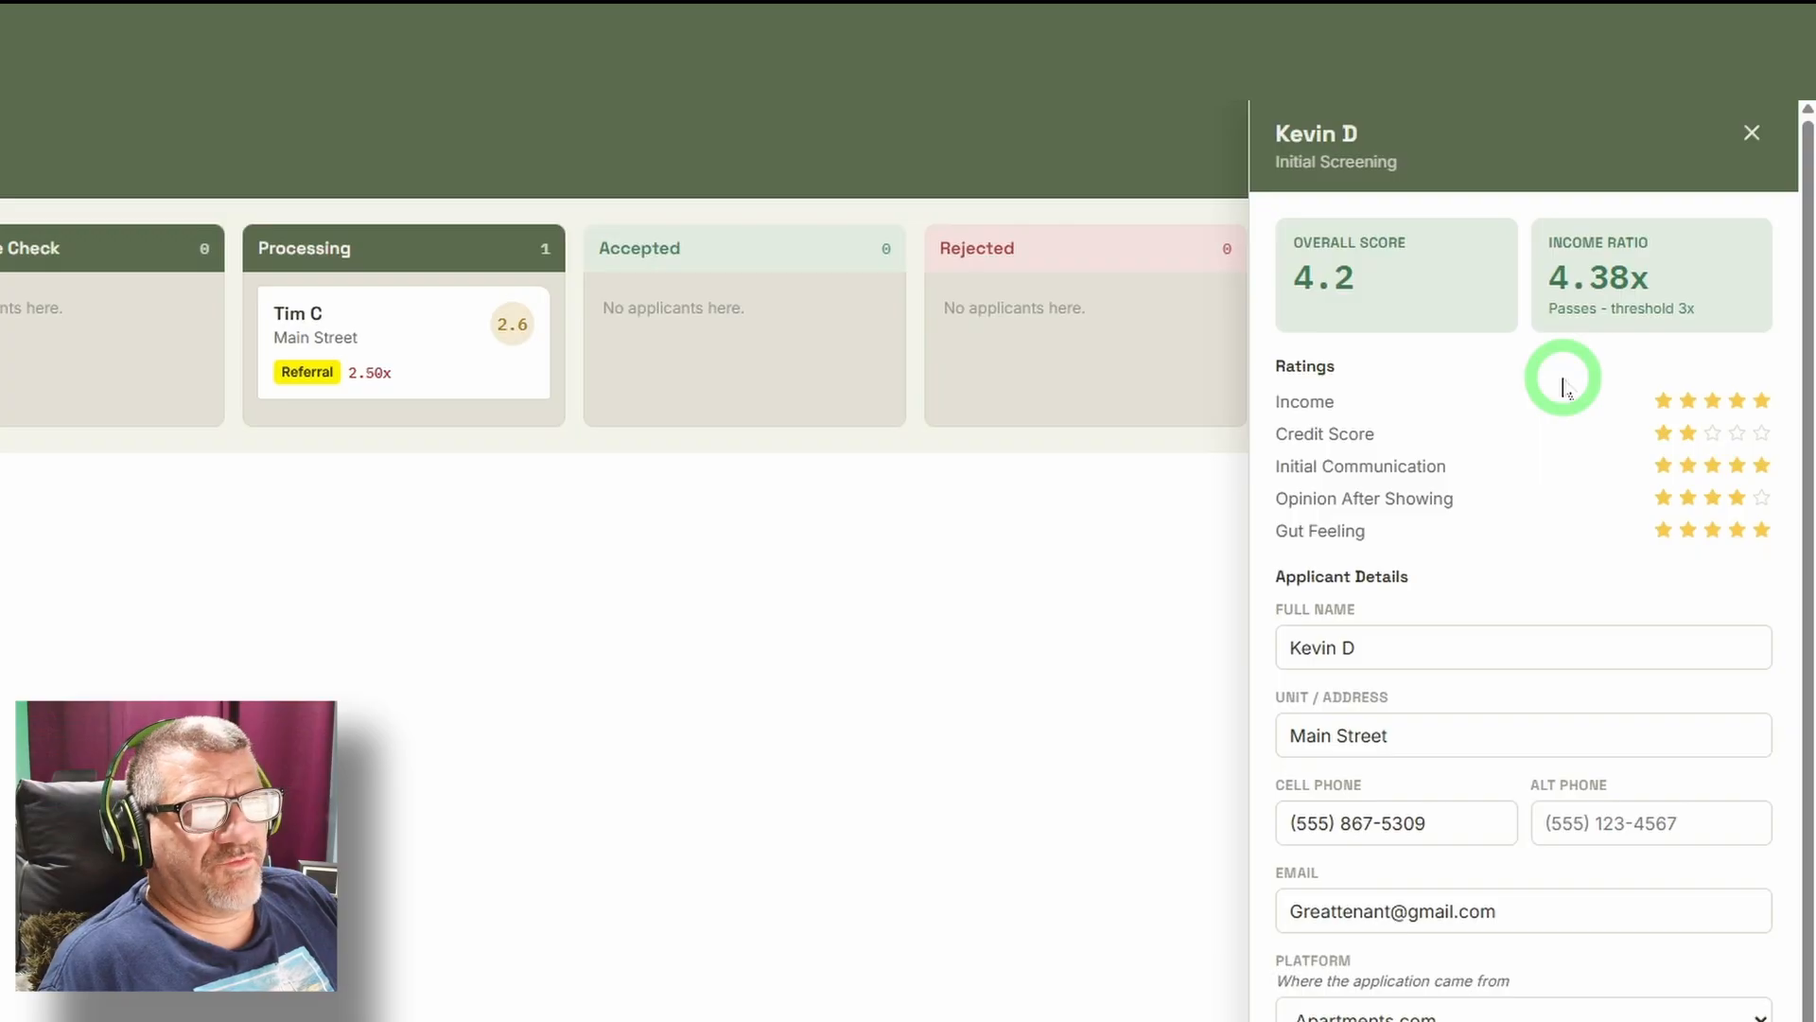
click(1752, 134)
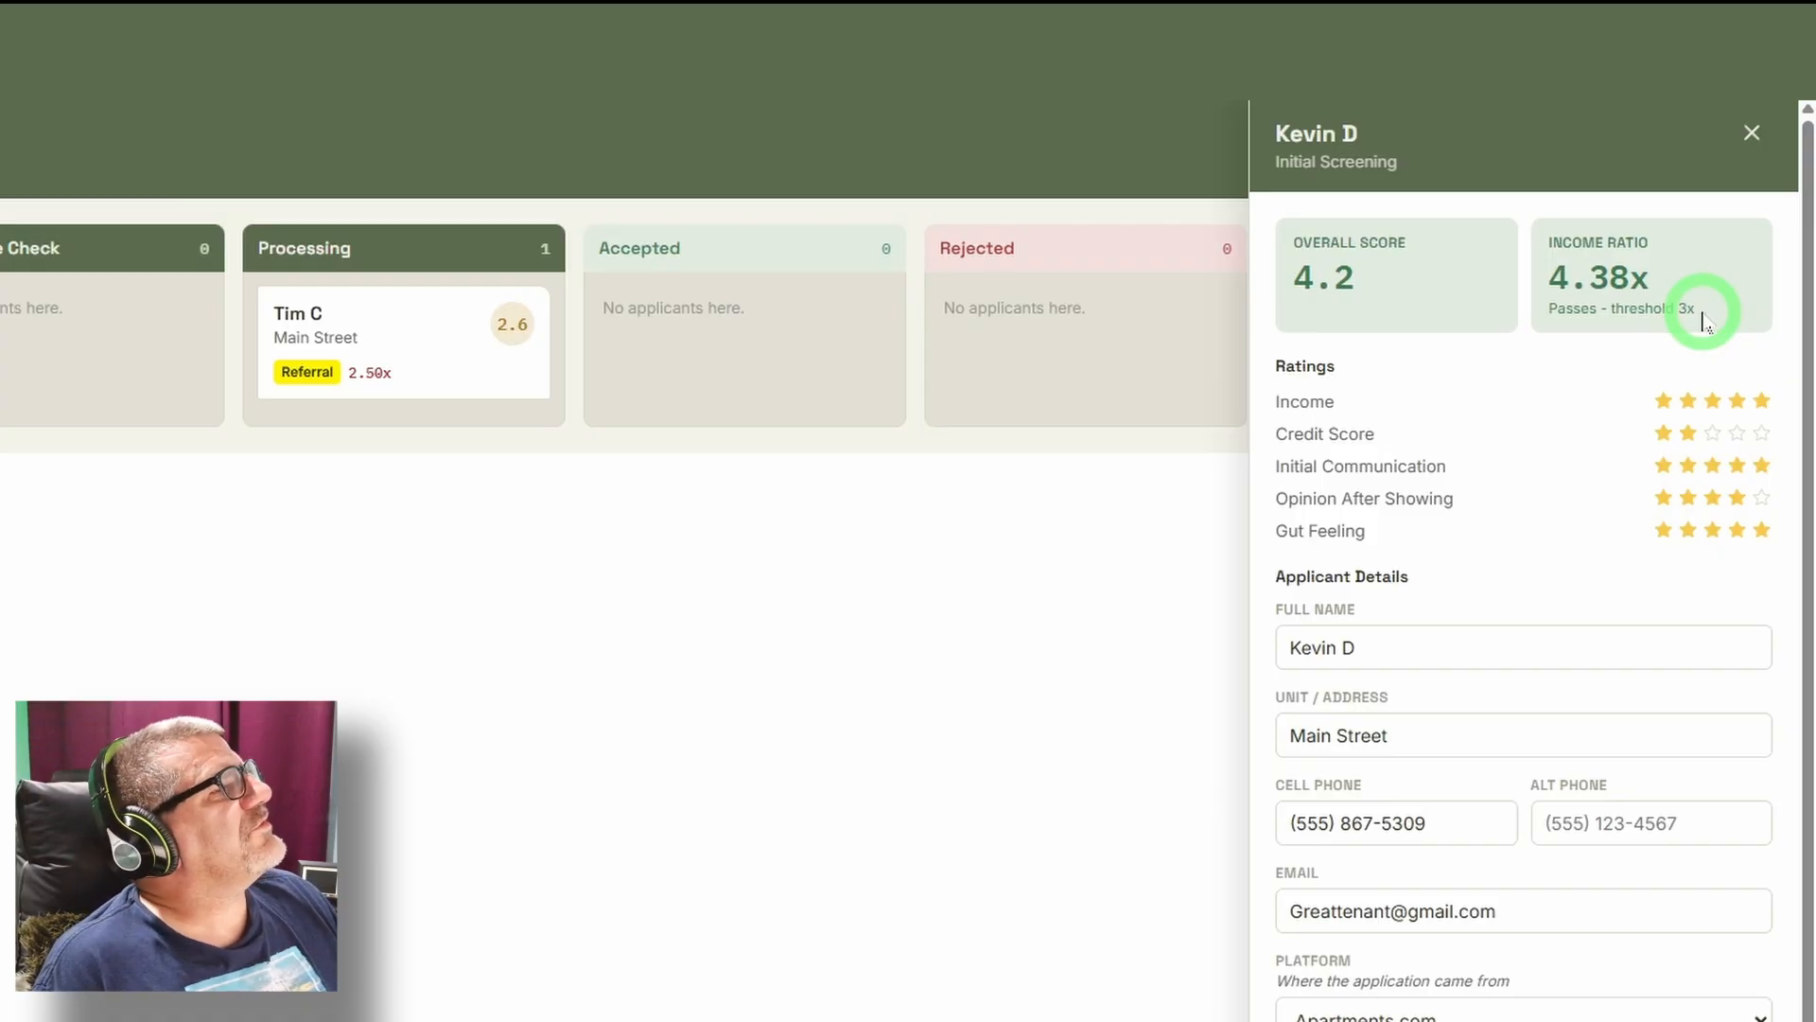
click(1750, 133)
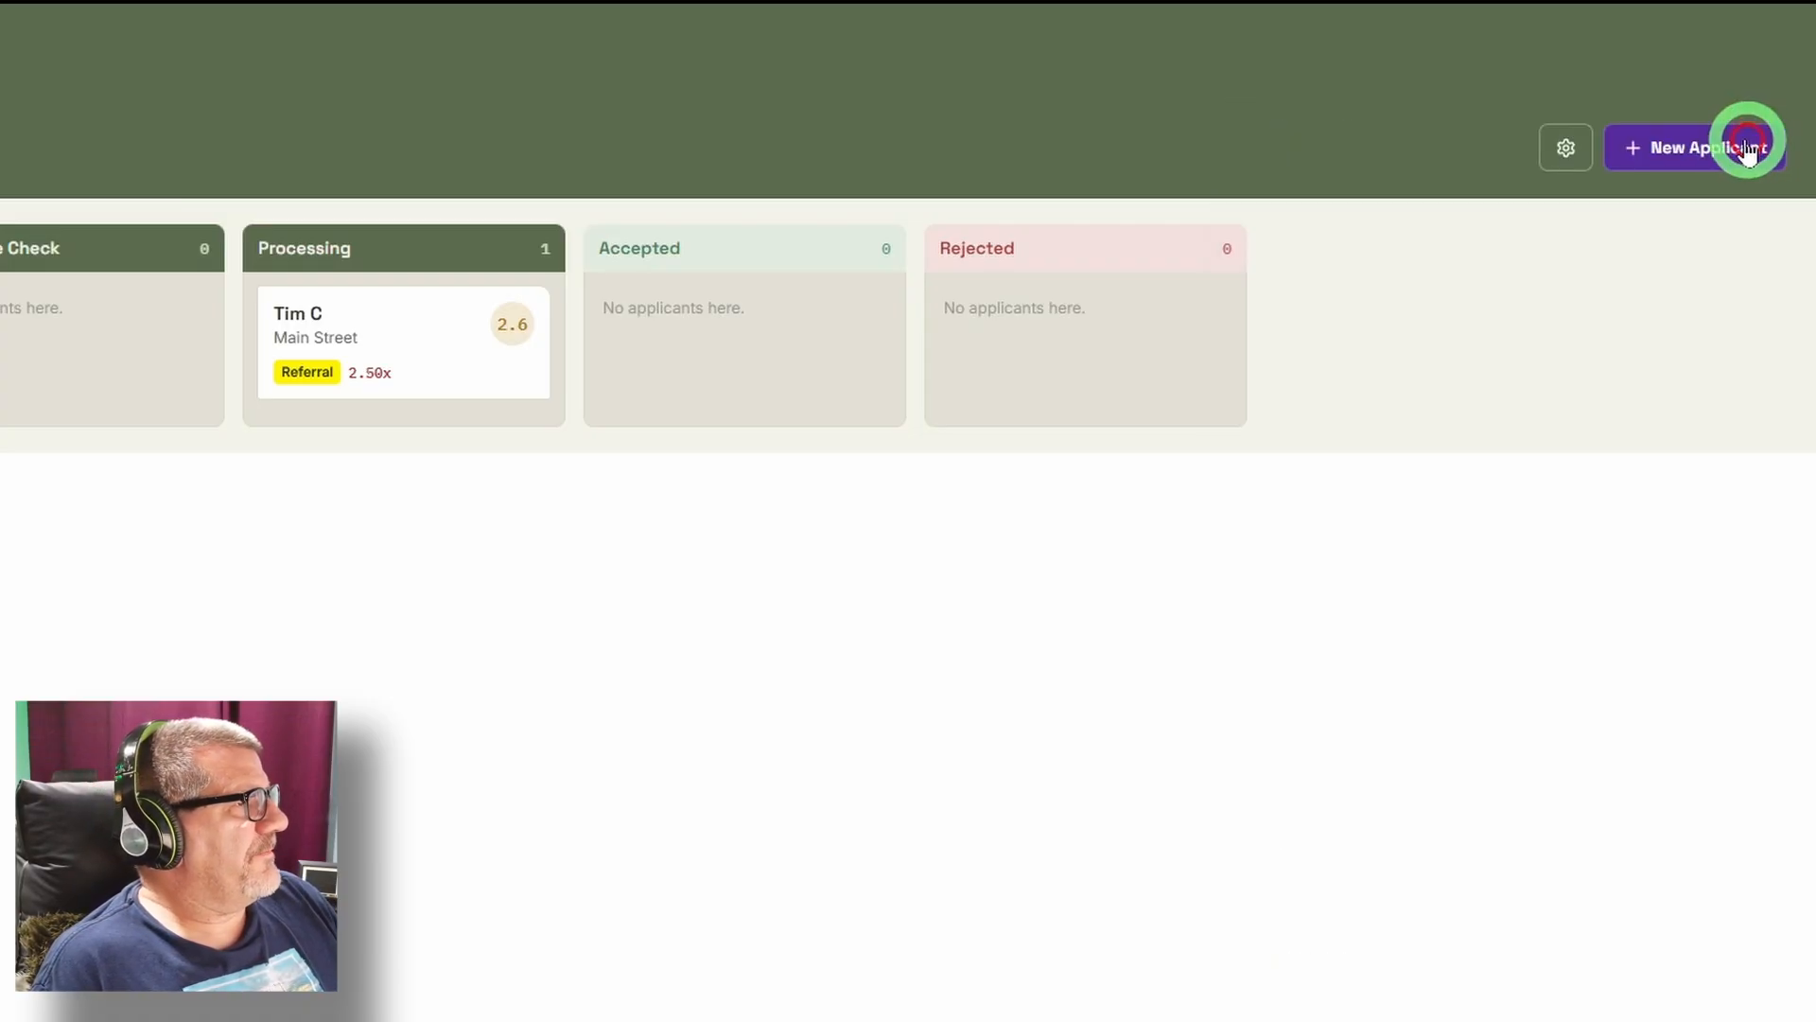
Review the income ratio pass/fail threshold options in the settings and close them without choosing a different one.
click(1548, 161)
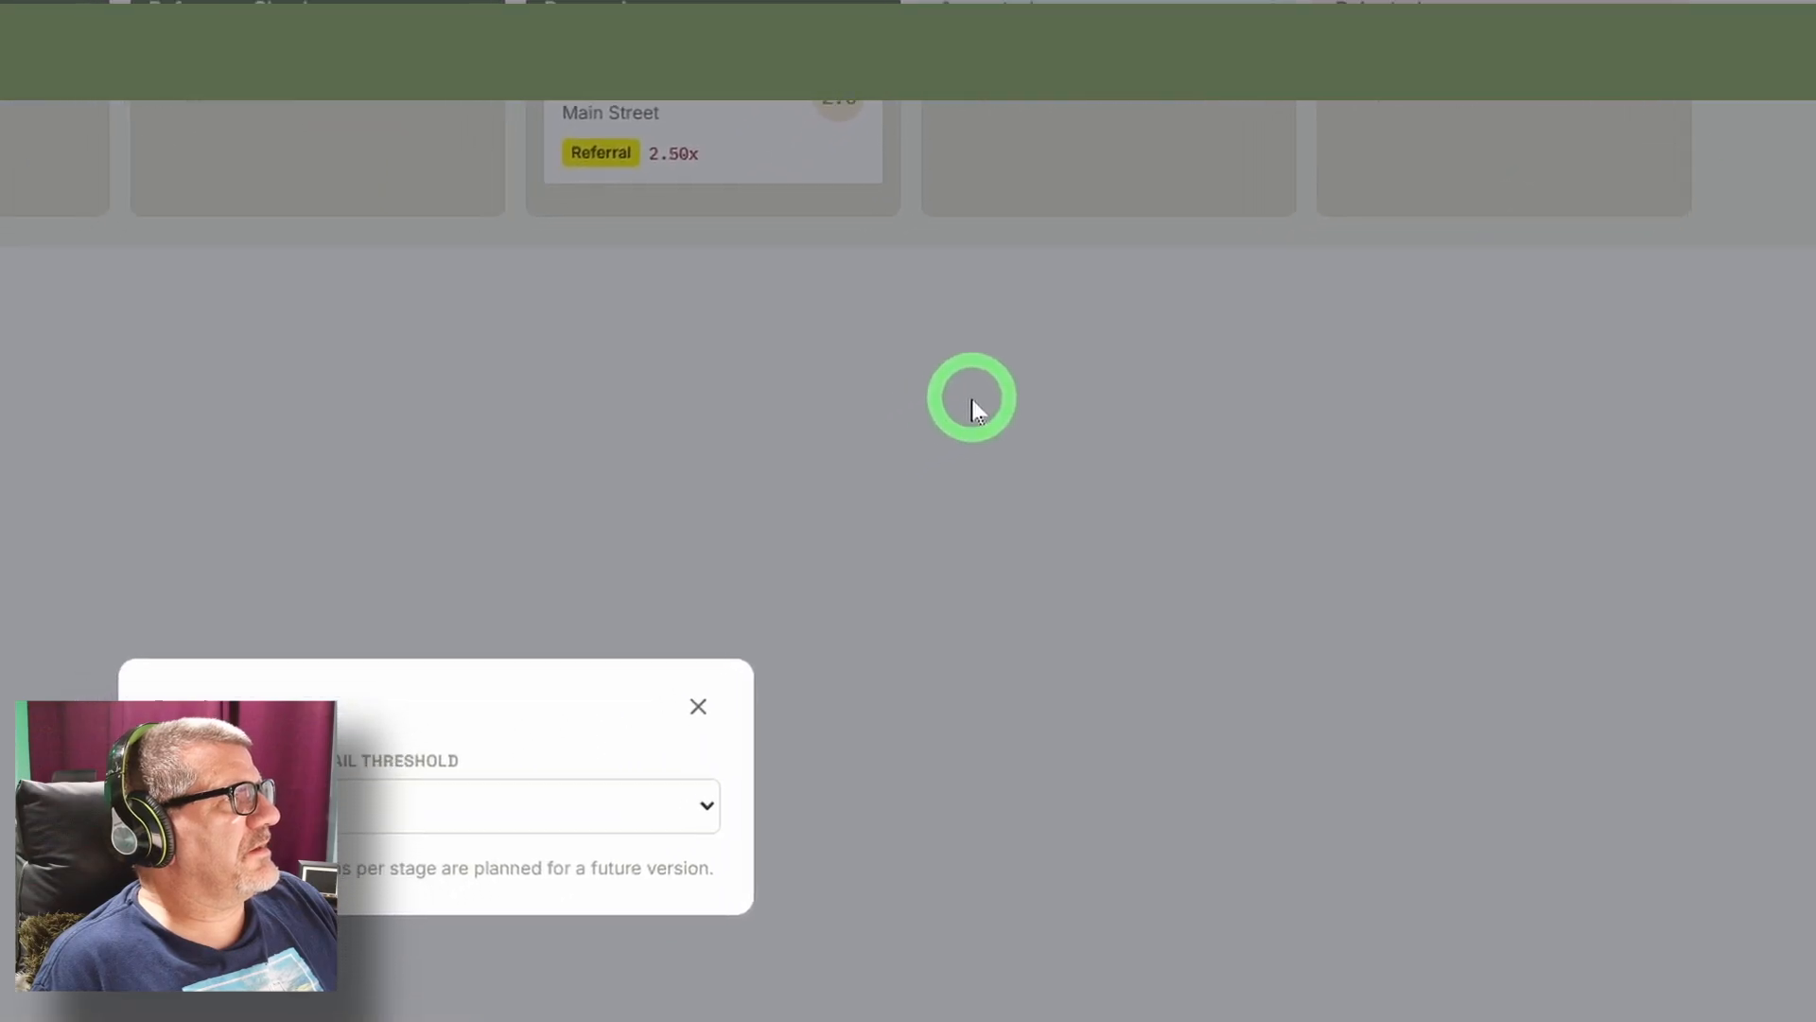
click(650, 704)
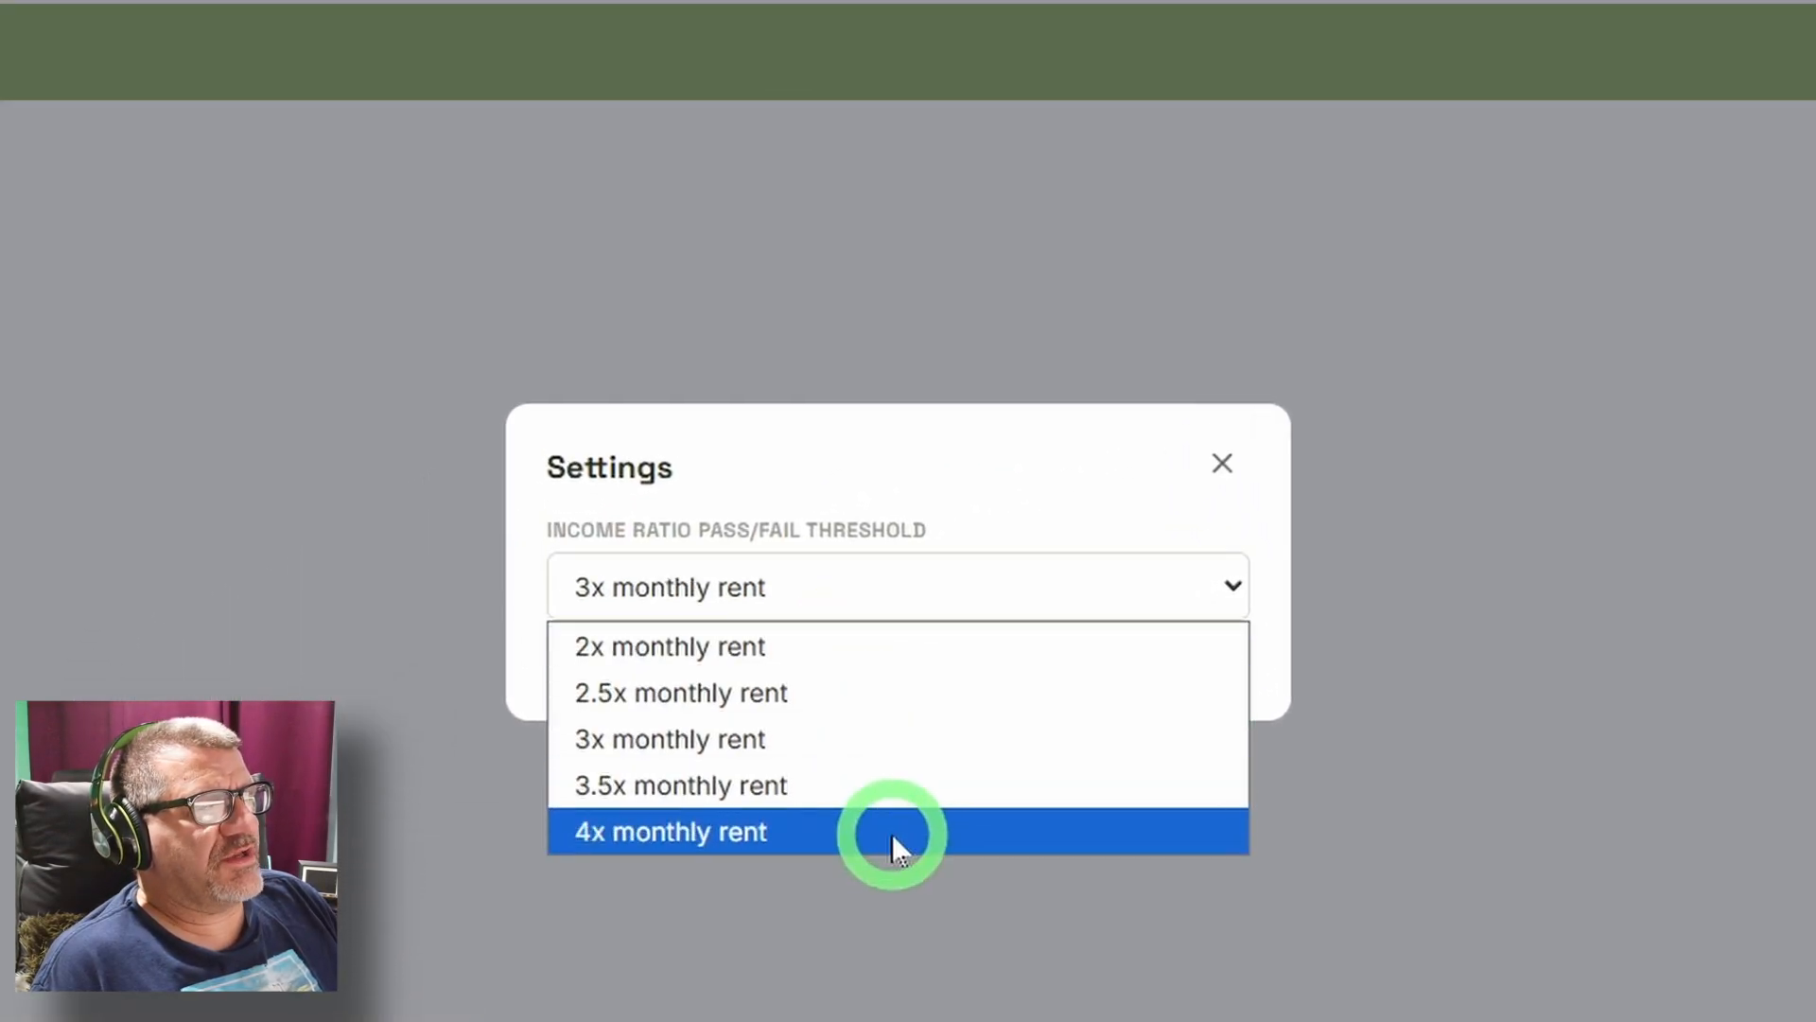
click(1223, 463)
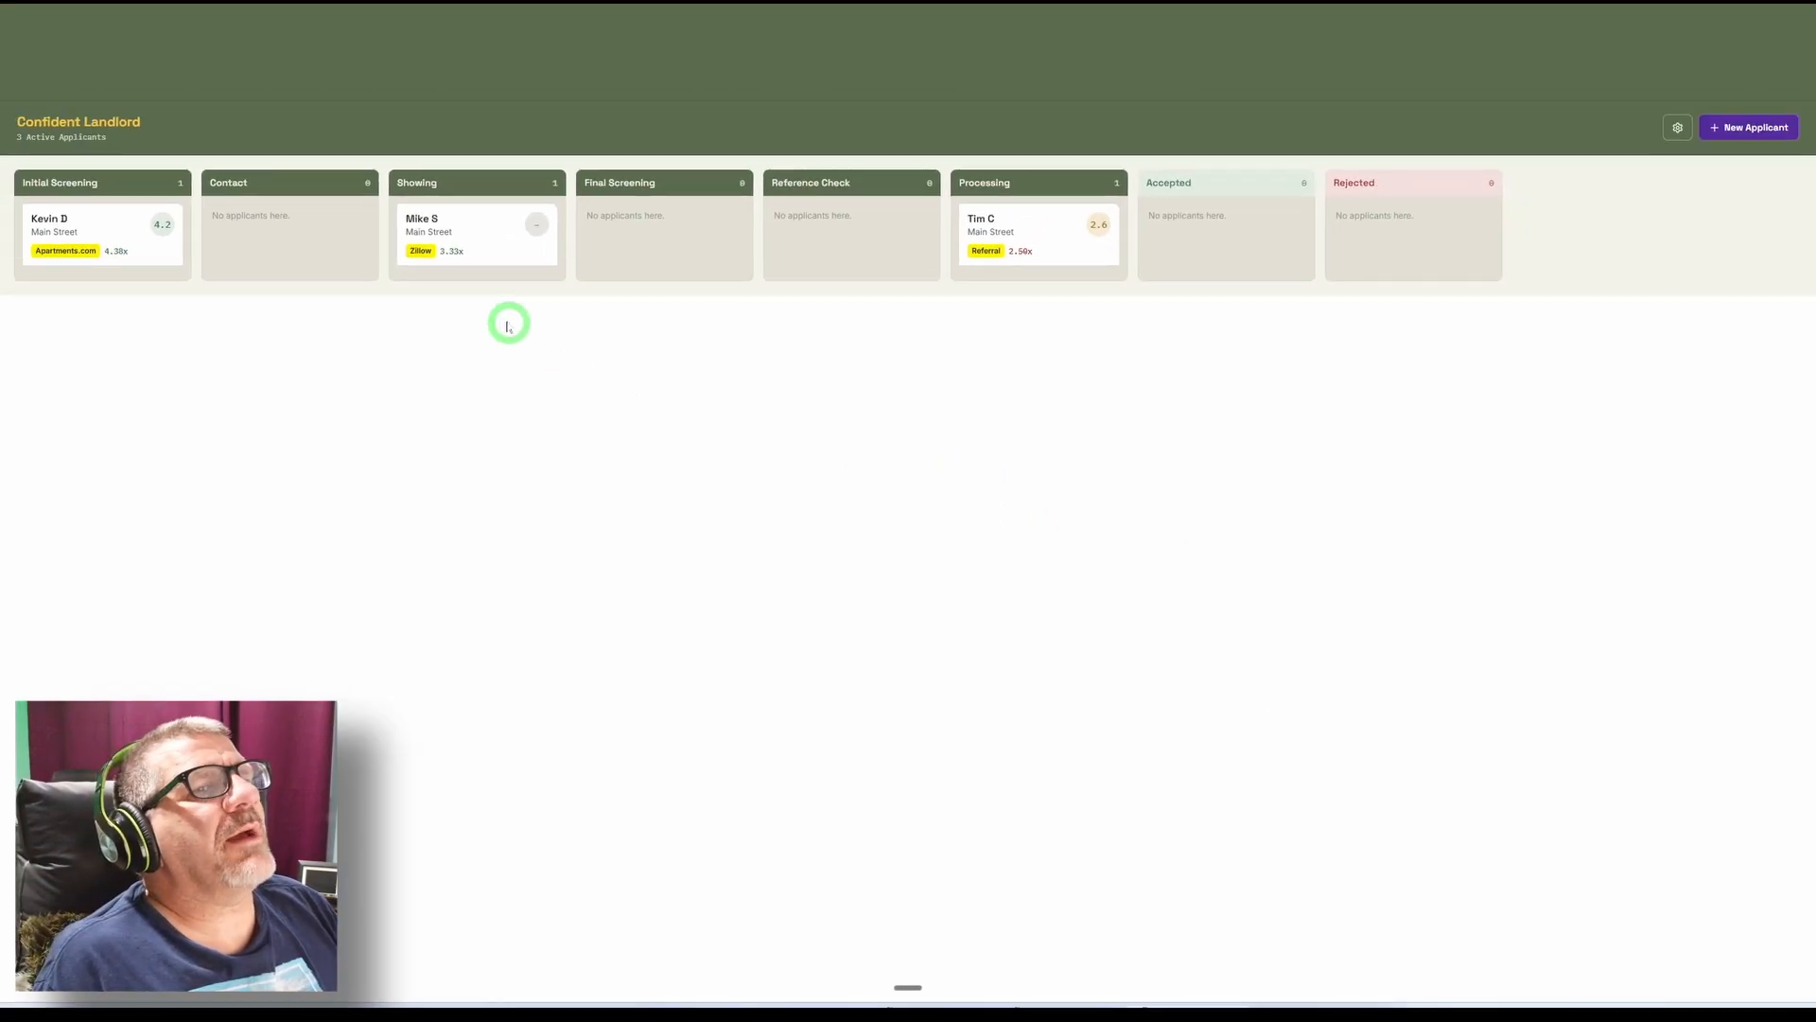
Open the Processing applicant's record and rate Credit Score, Initial Communication, Opinion After Showing and Gut Feeling five stars each.
click(982, 224)
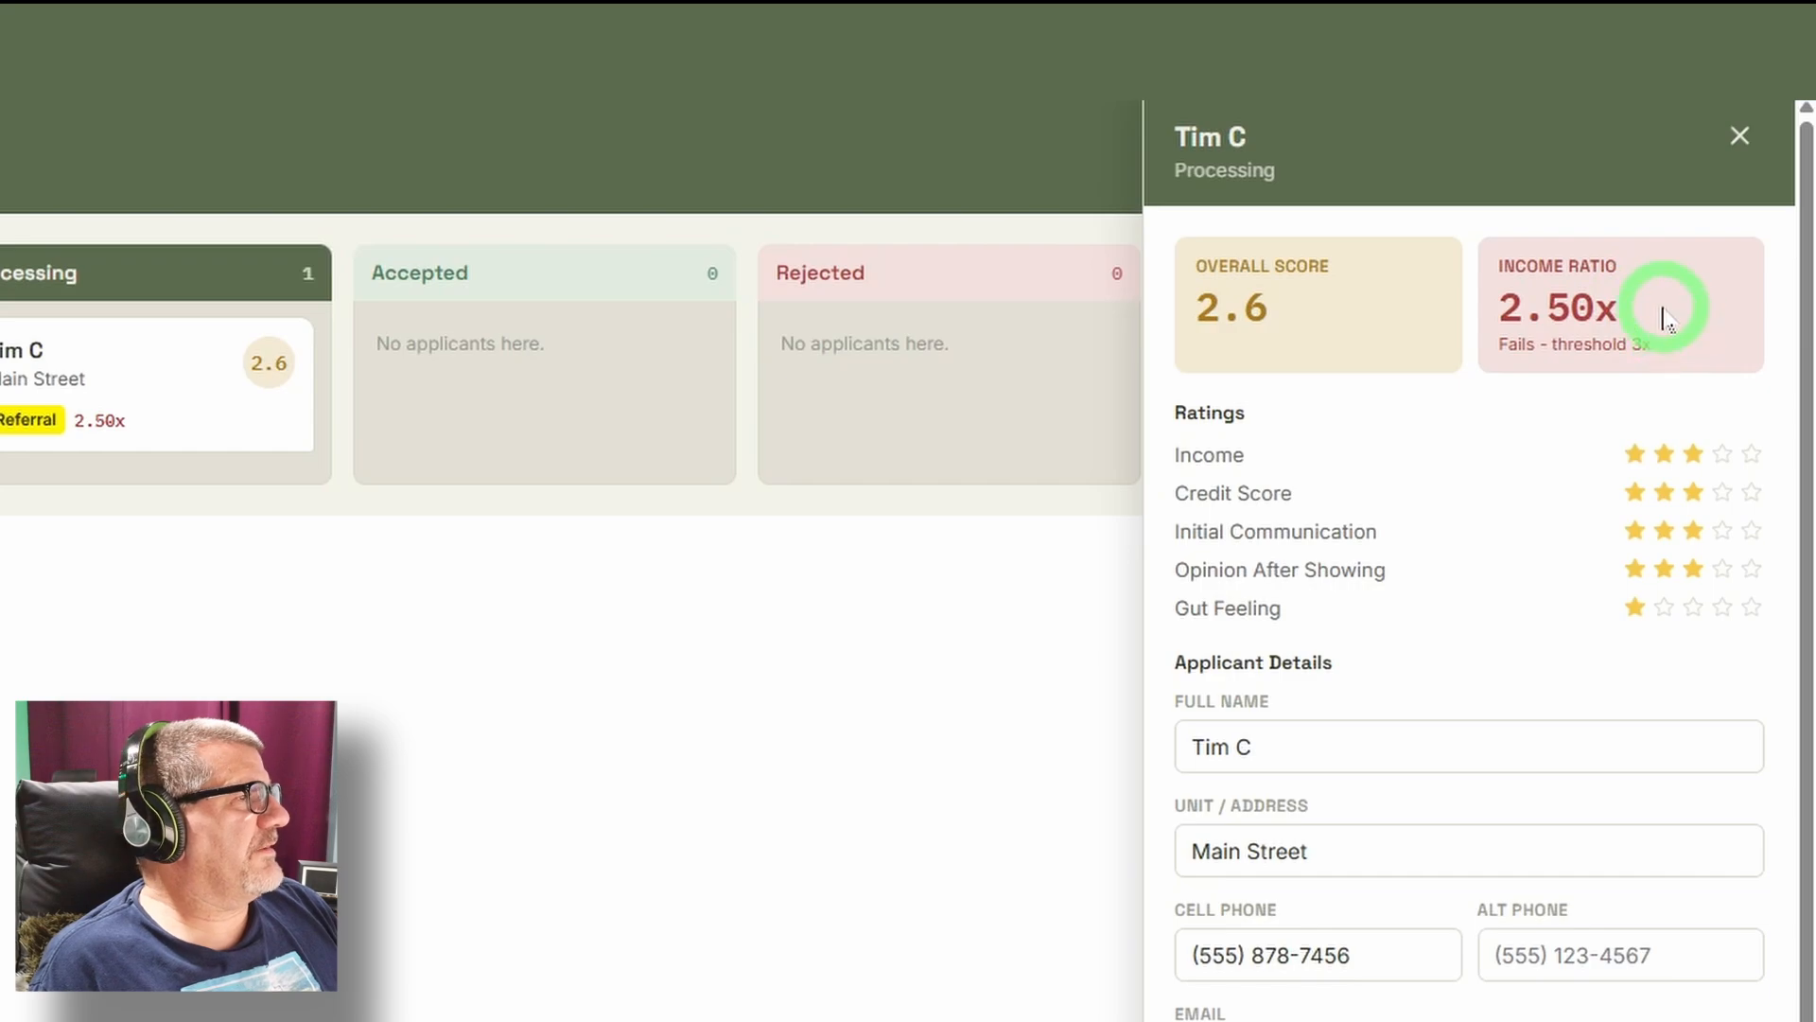
click(1752, 493)
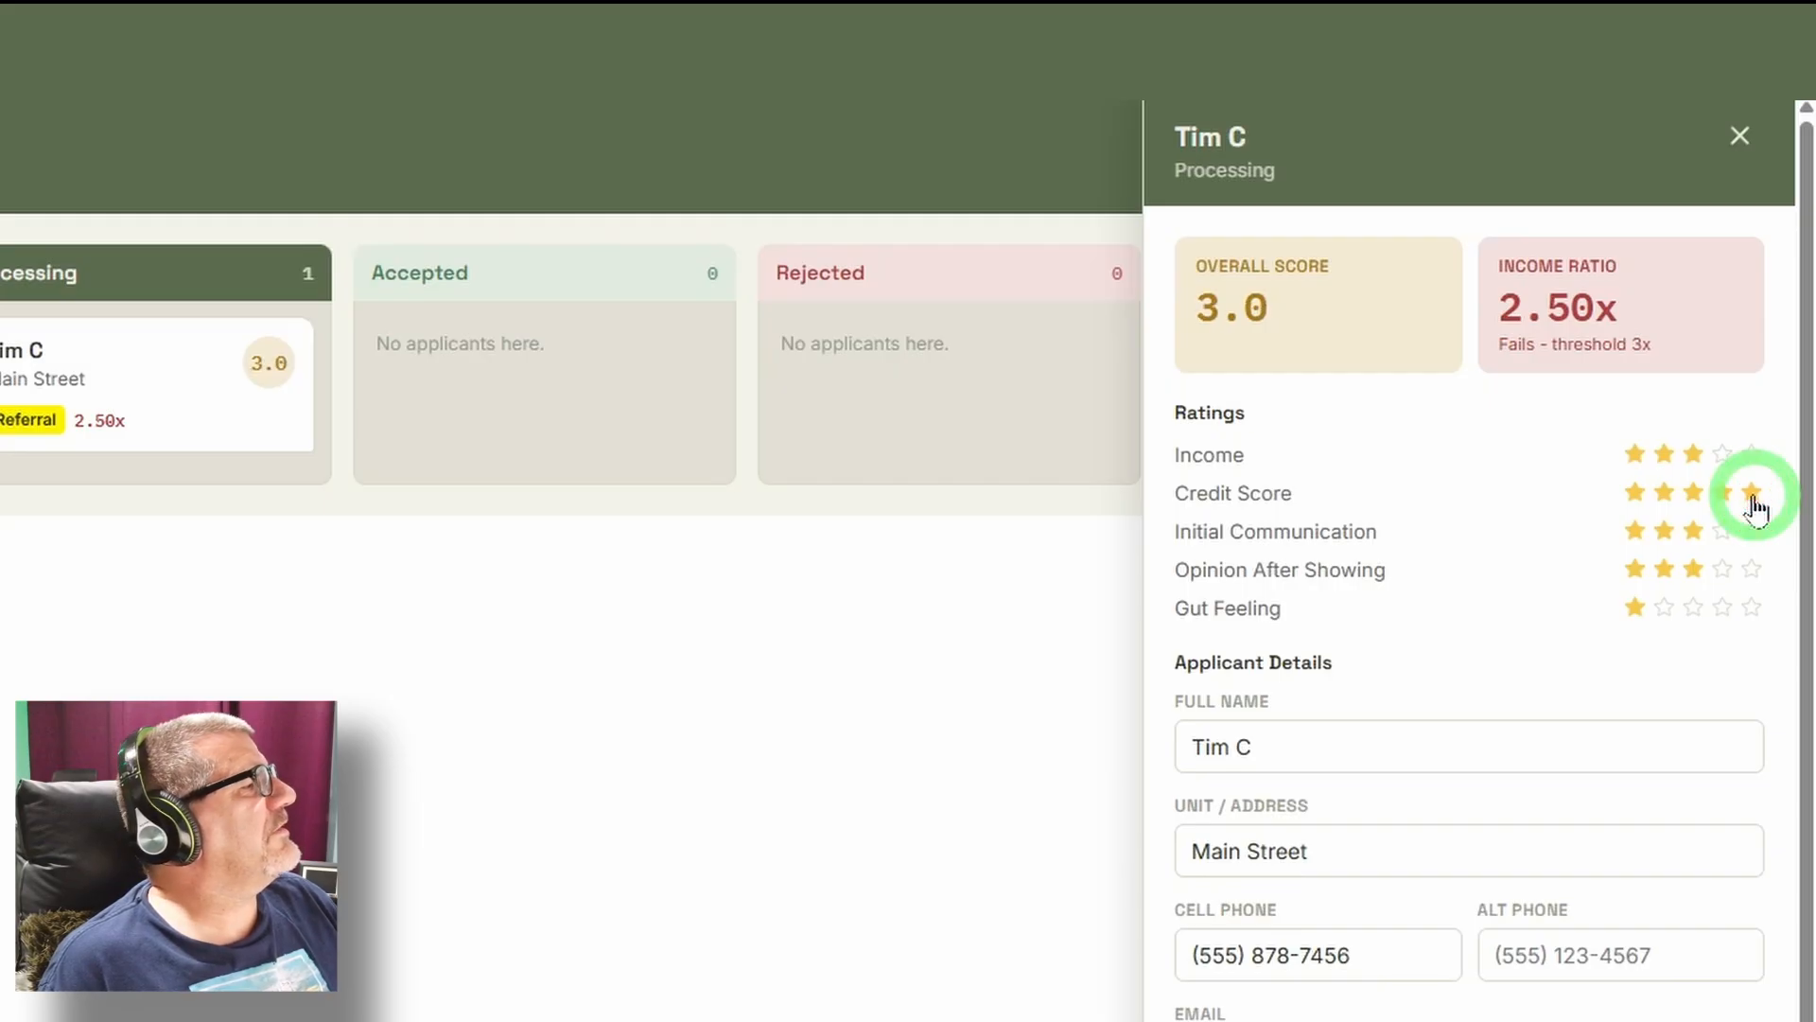
click(1751, 531)
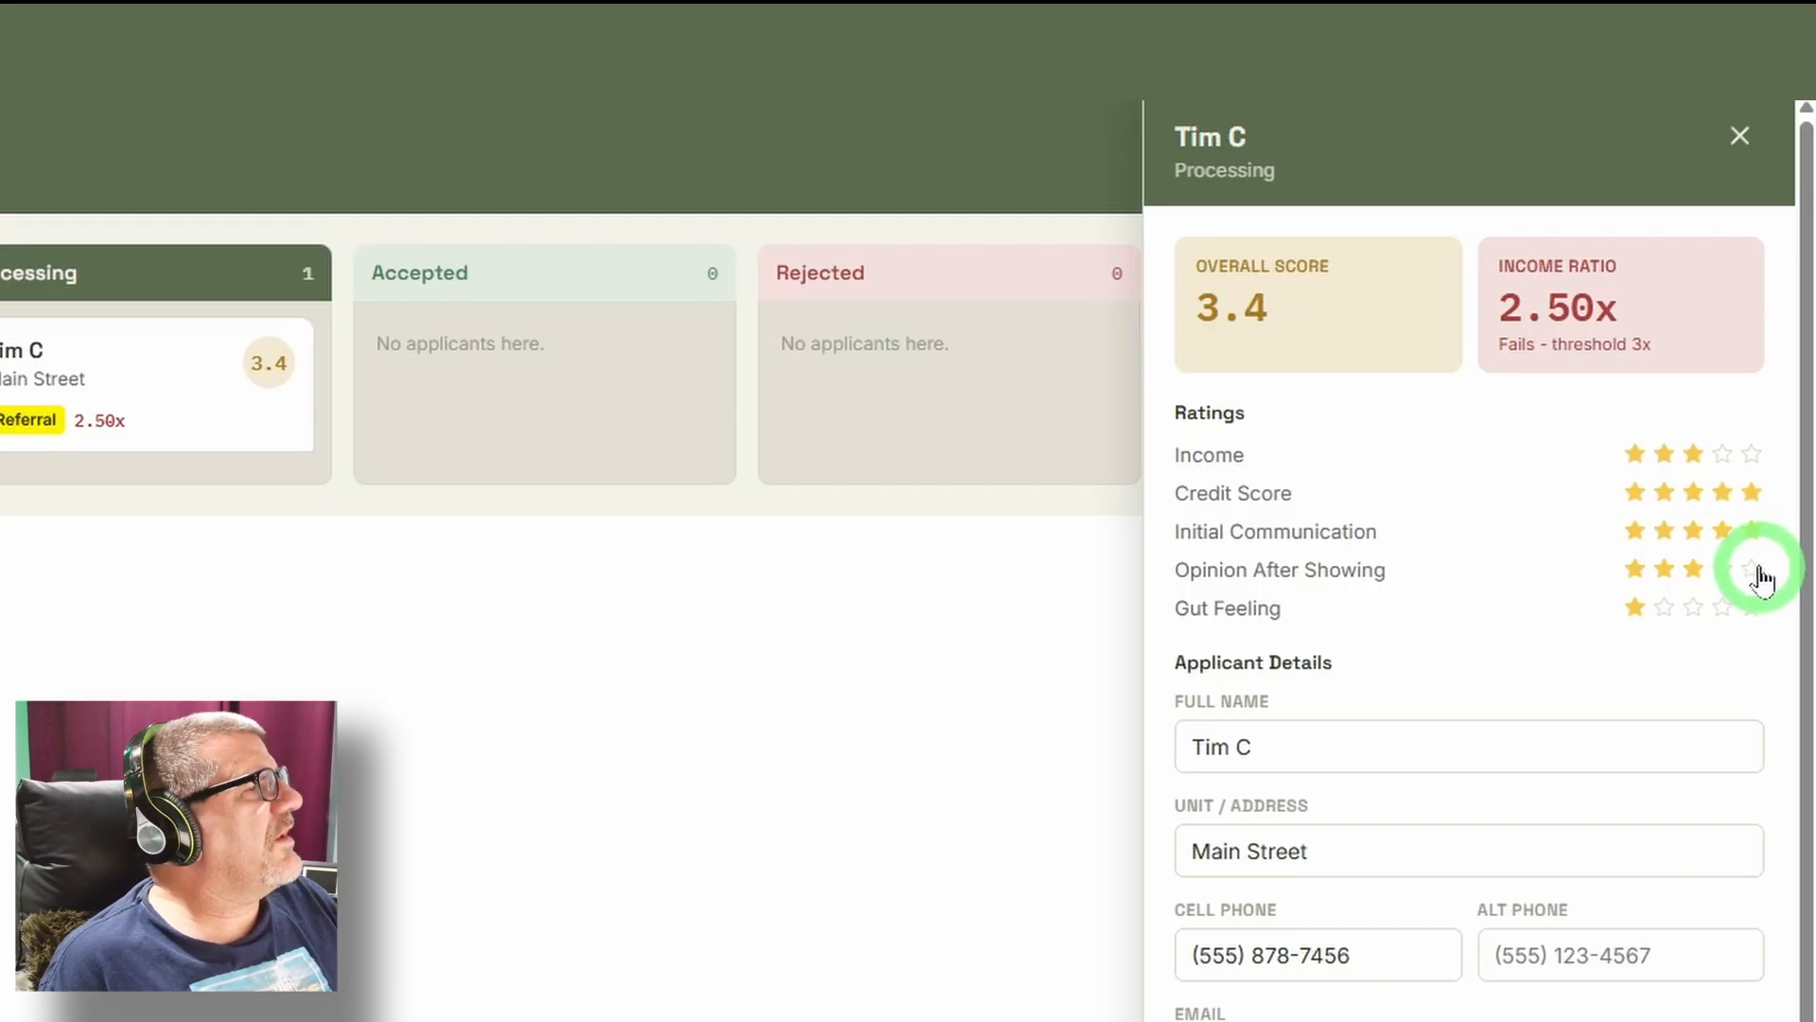
click(1752, 570)
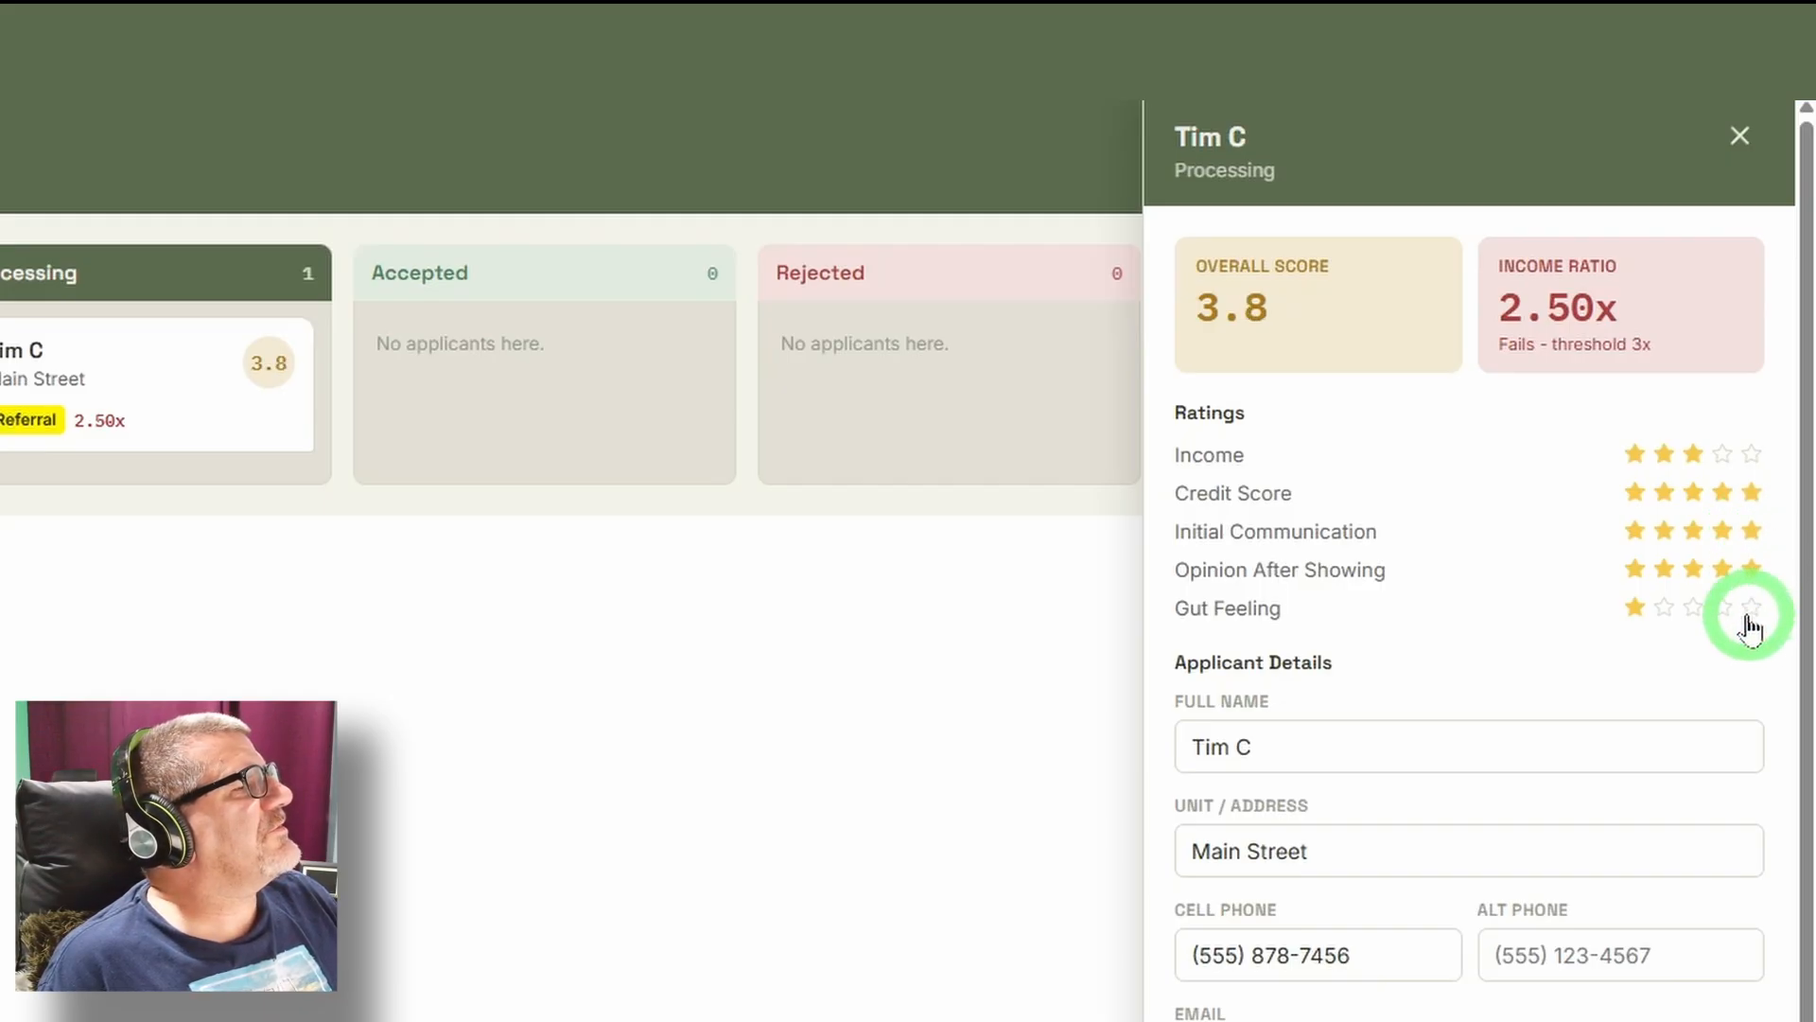
click(1752, 610)
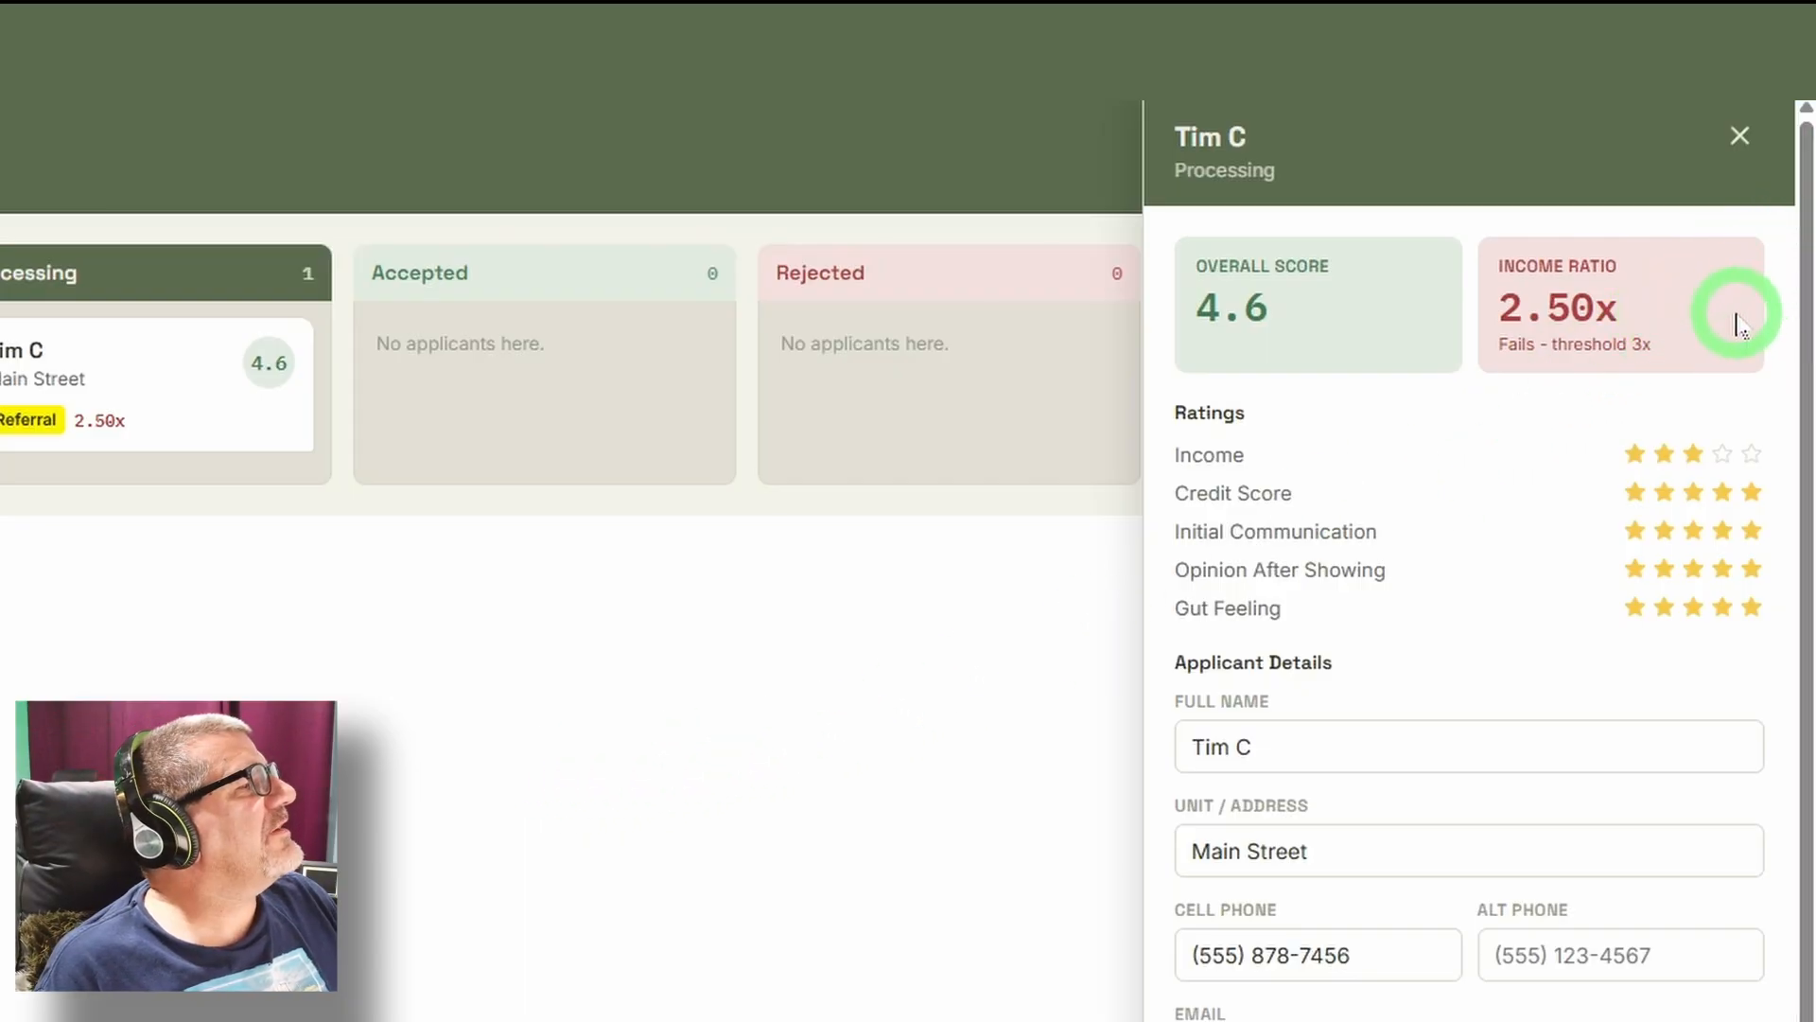
Lower the applicant's Credit Score, Initial Communication and Opinion After Showing ratings to two stars and Gut Feeling to three stars.
click(1664, 492)
click(1663, 532)
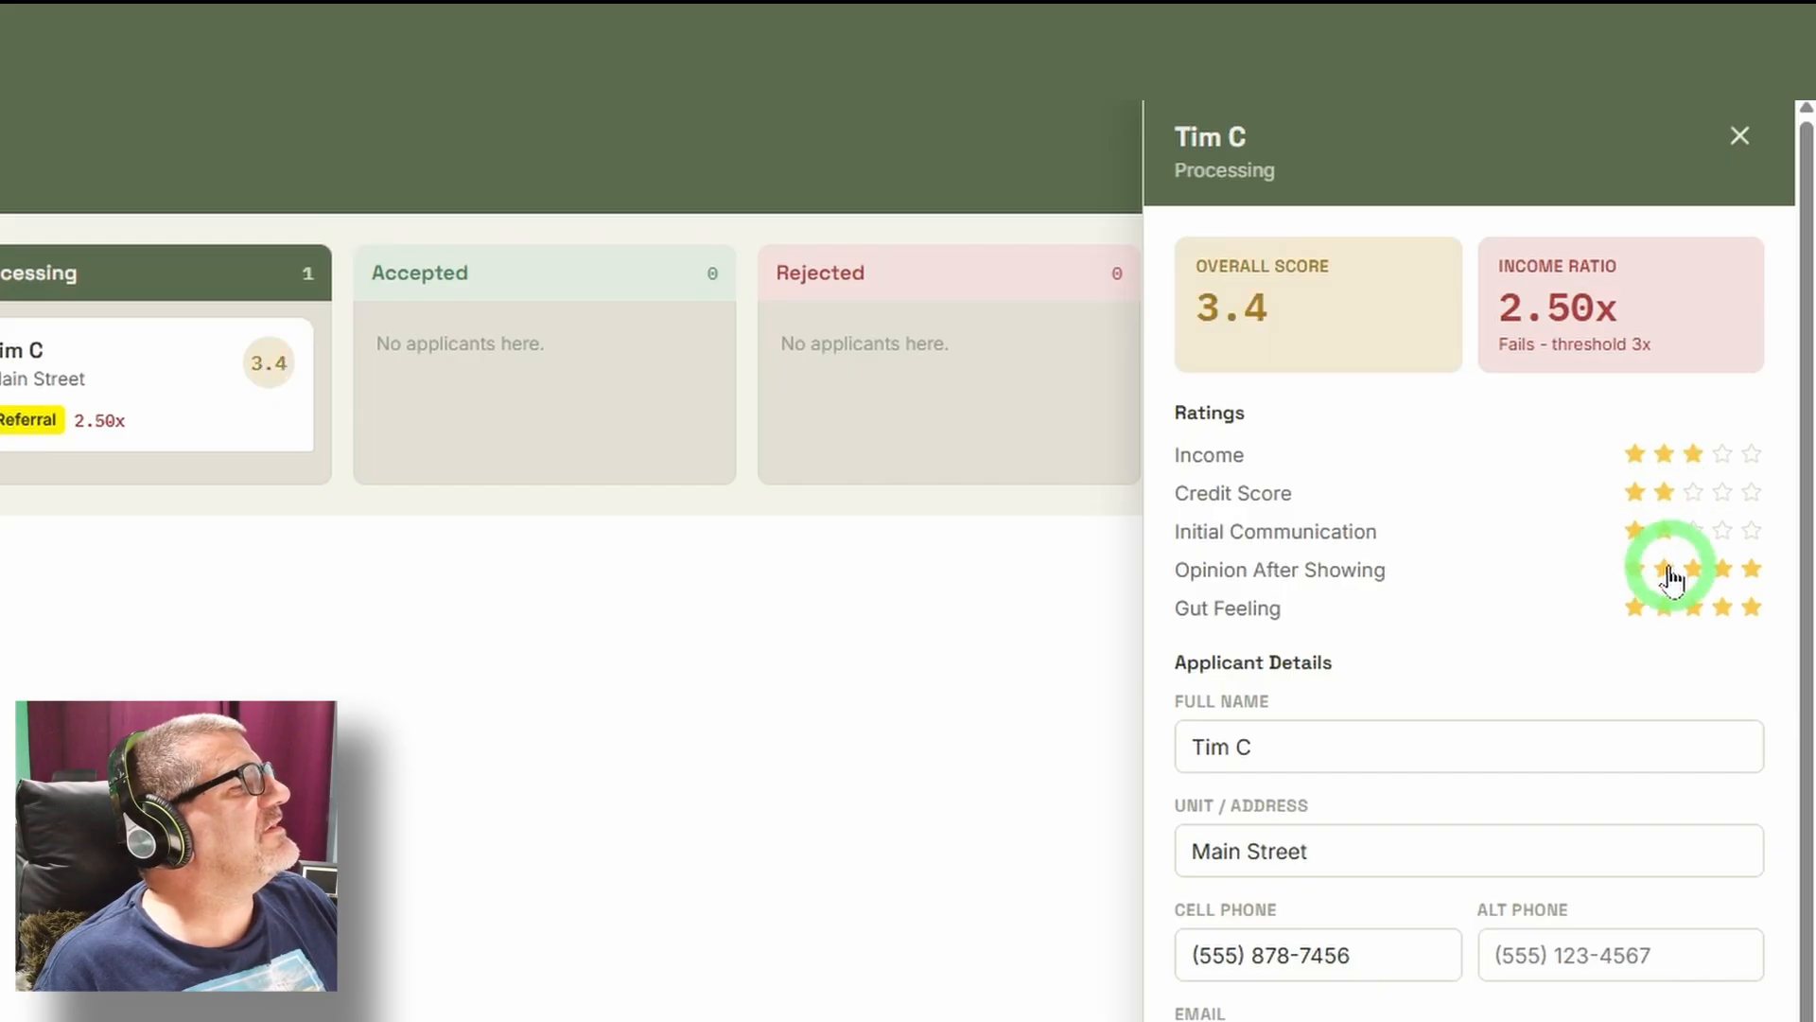
click(1664, 570)
click(1693, 607)
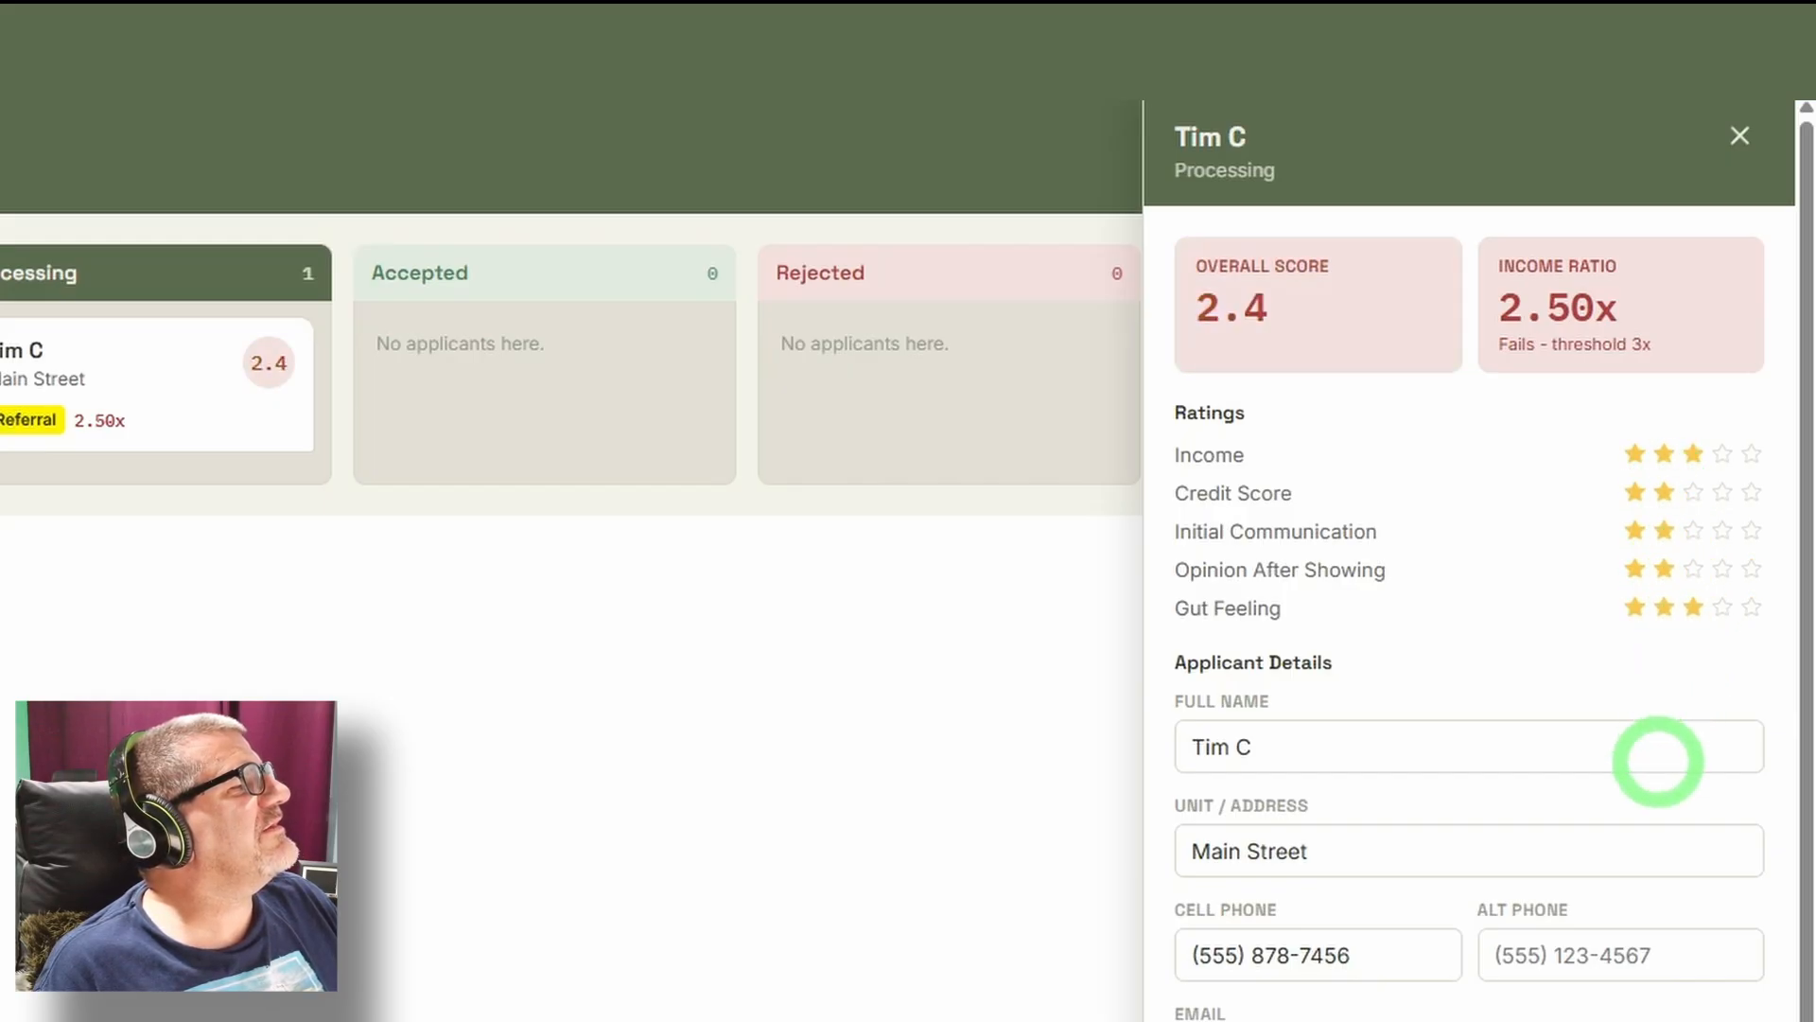
Reject the Processing applicant without giving a reason, and move the applicant back to Processing.
scroll(1658, 762, down, 5)
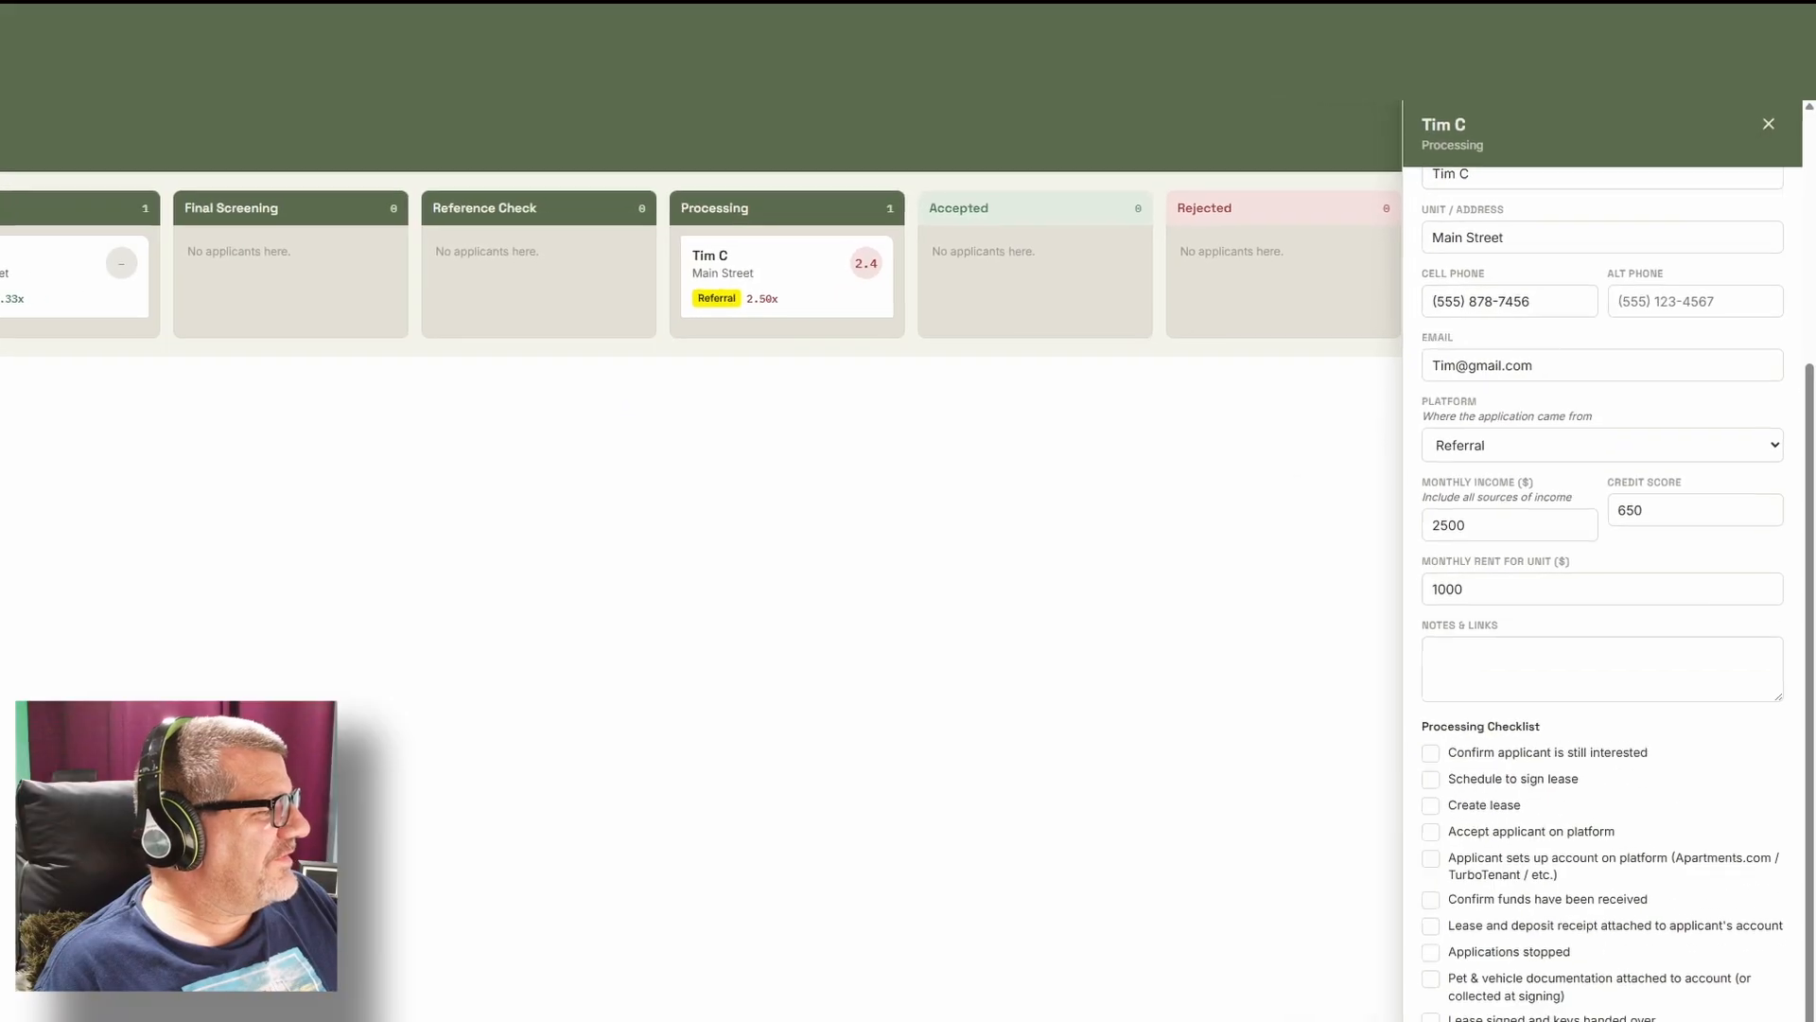
click(1767, 914)
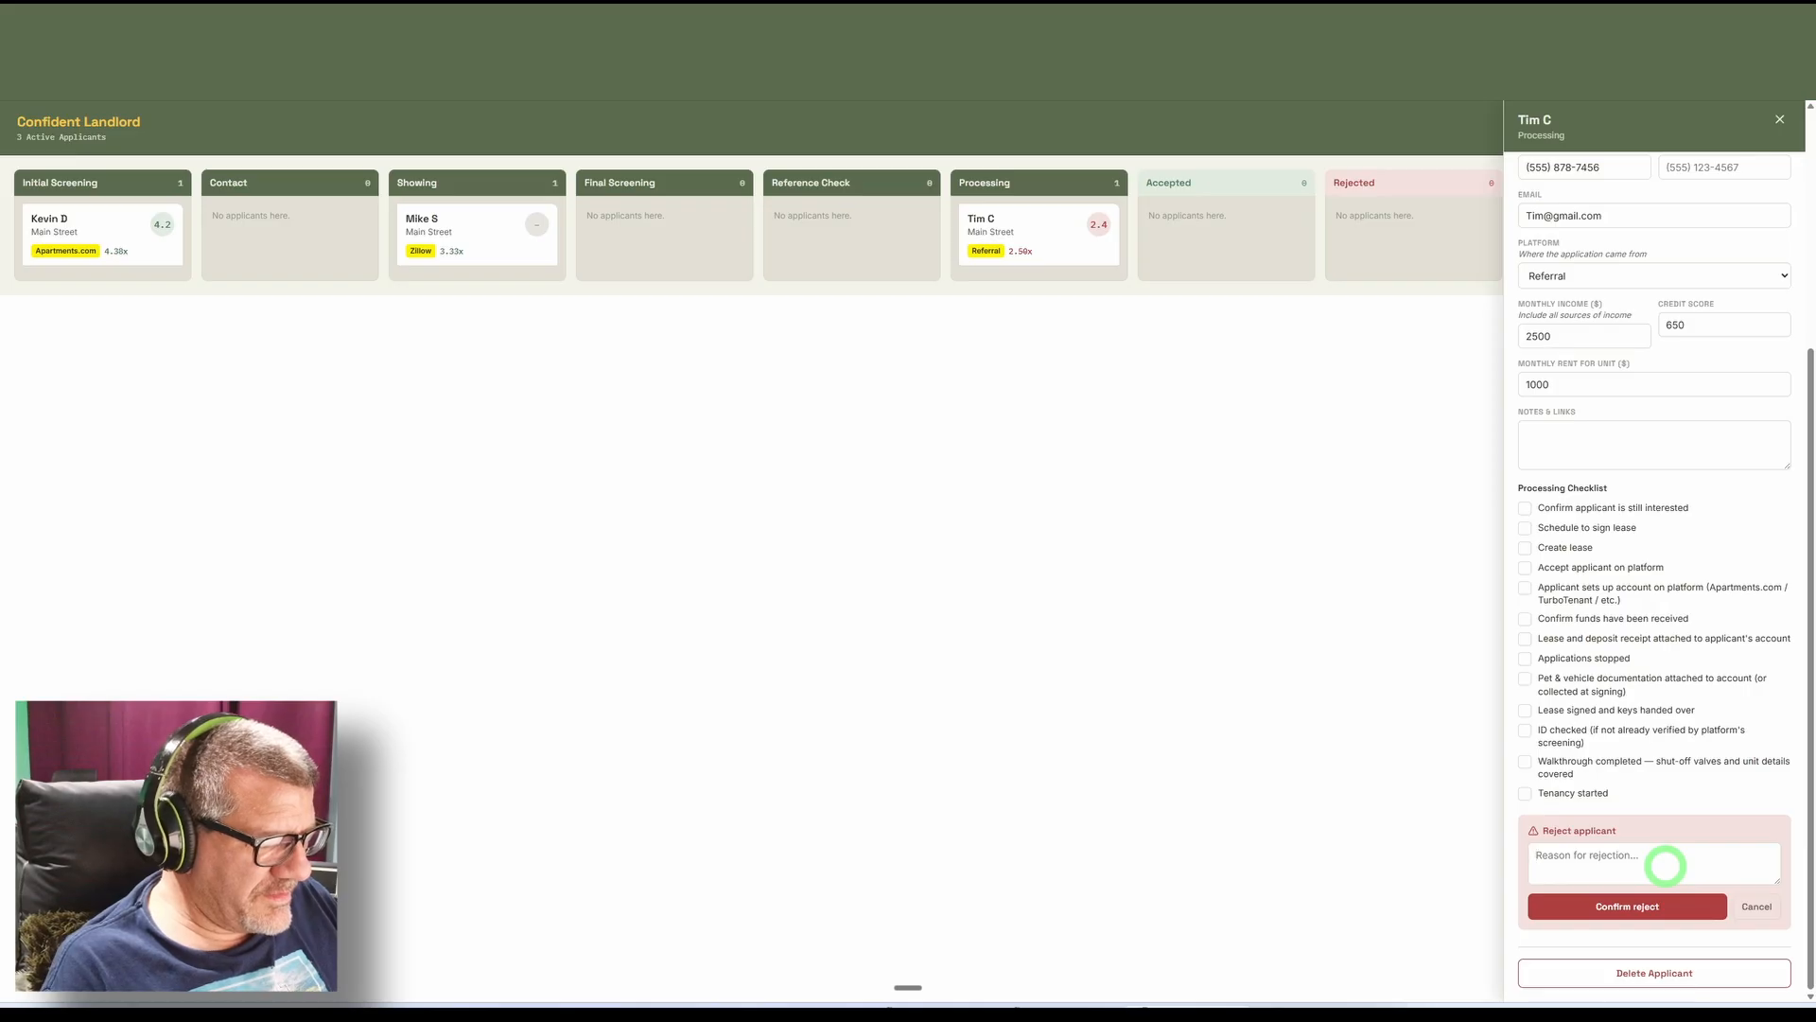
click(1623, 908)
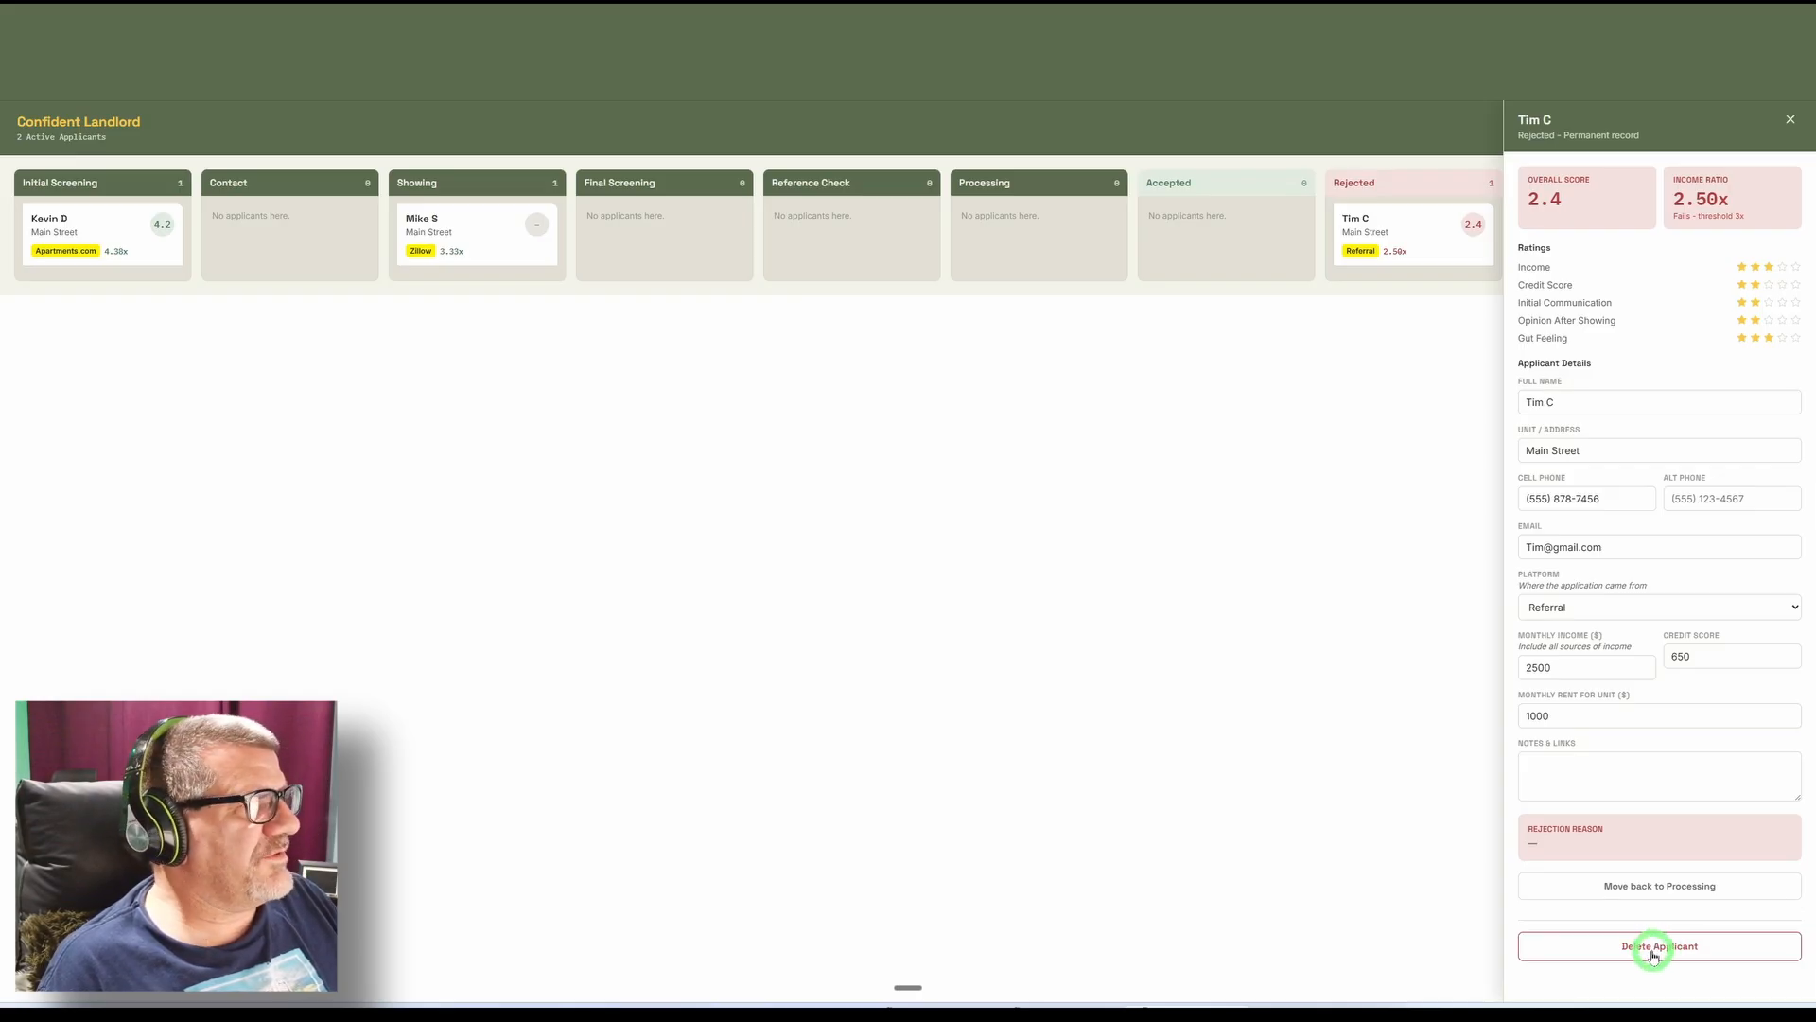
click(1631, 886)
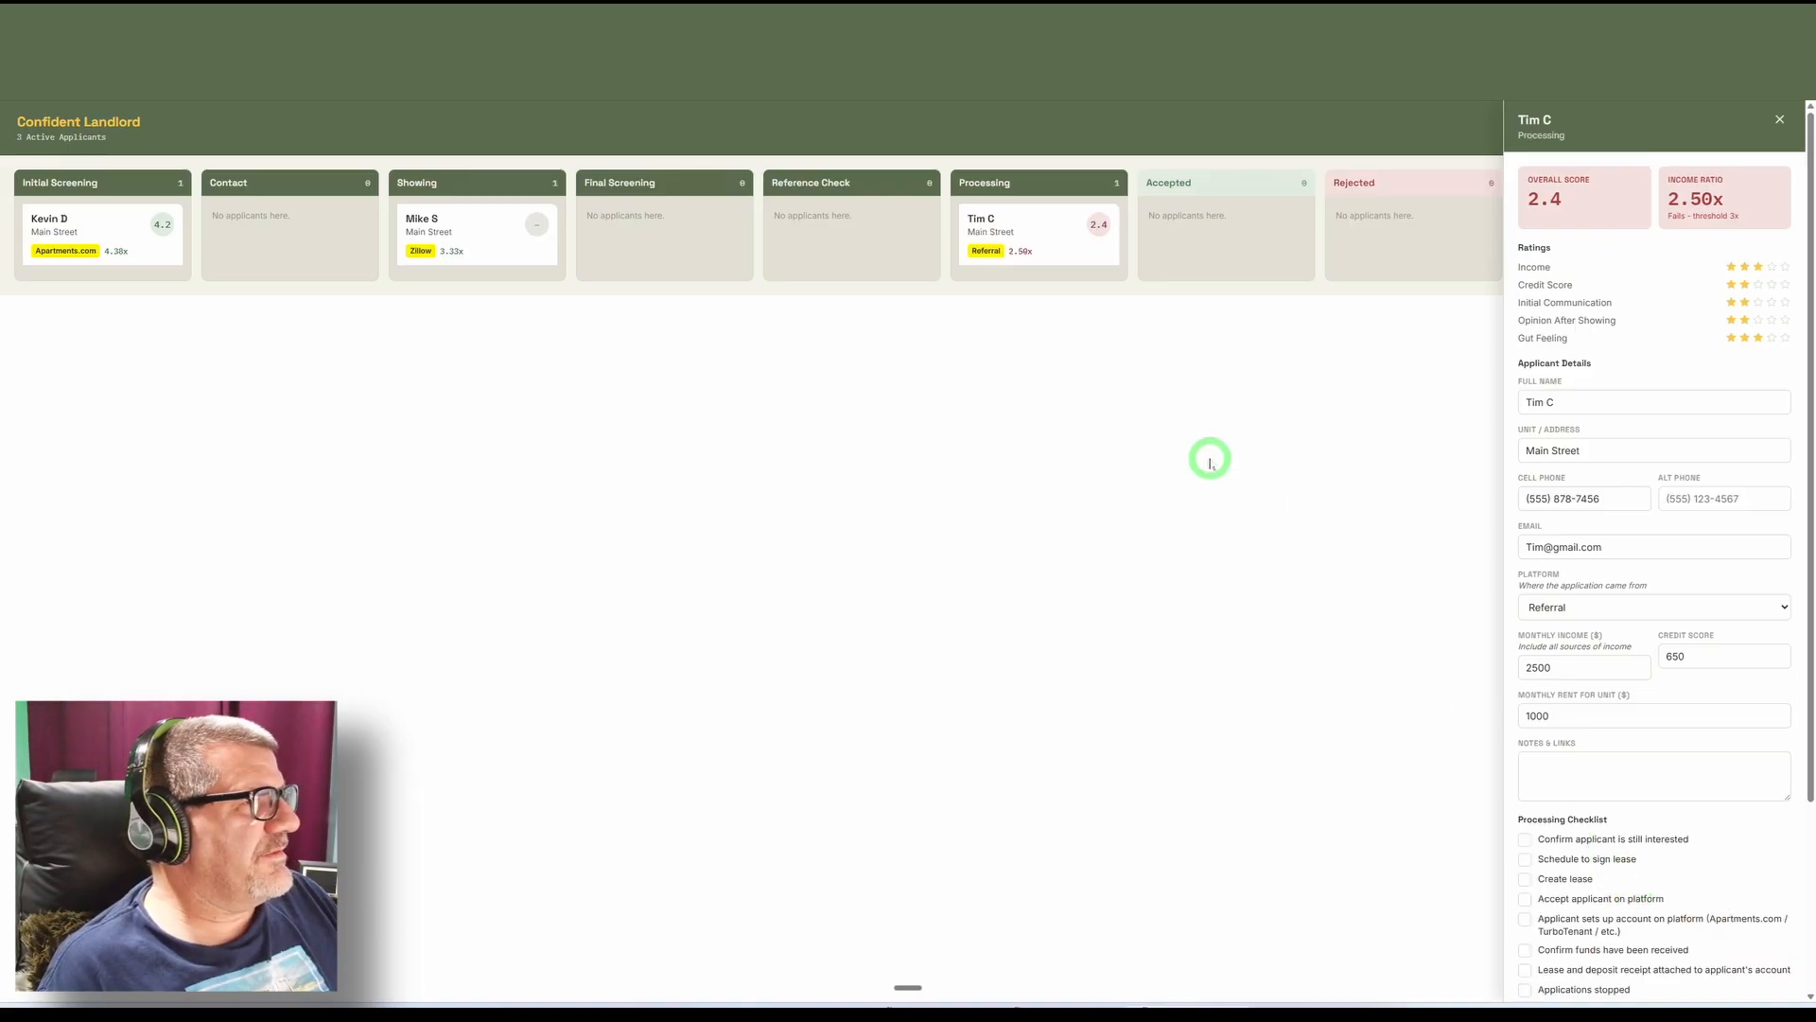
Start a new applicant record and enter the applicant's full name.
click(1044, 236)
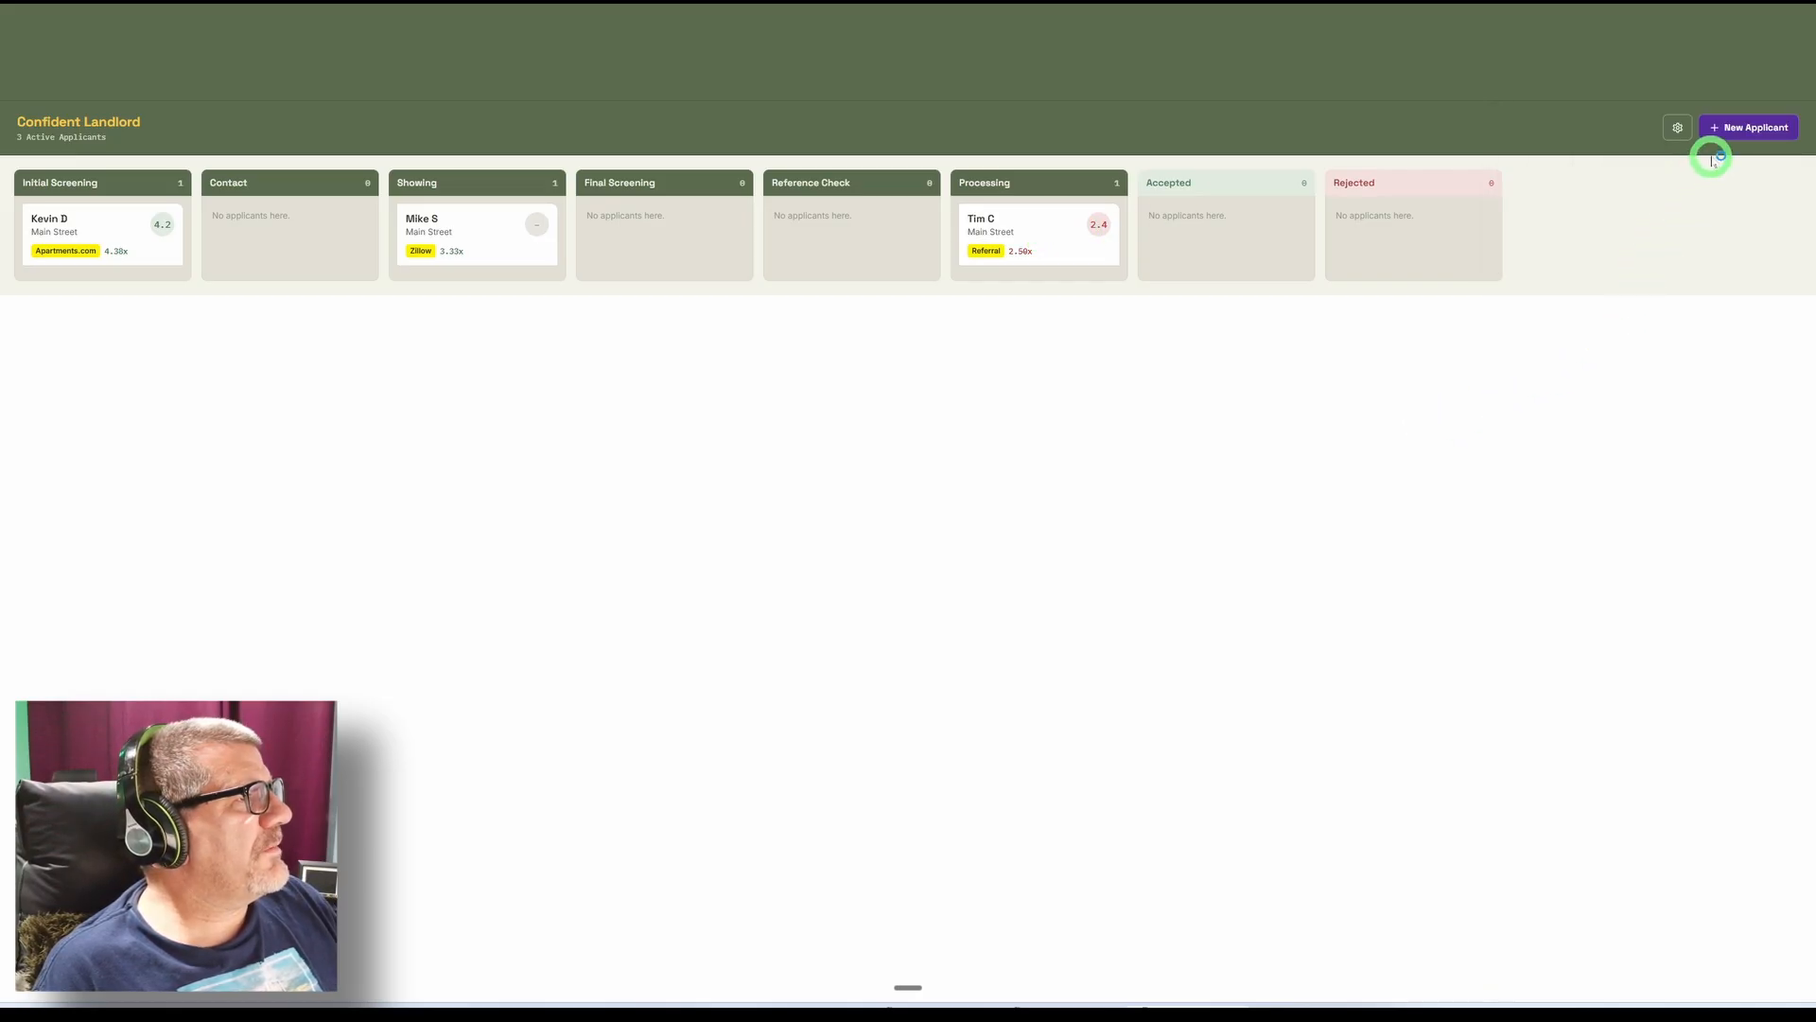
click(1727, 128)
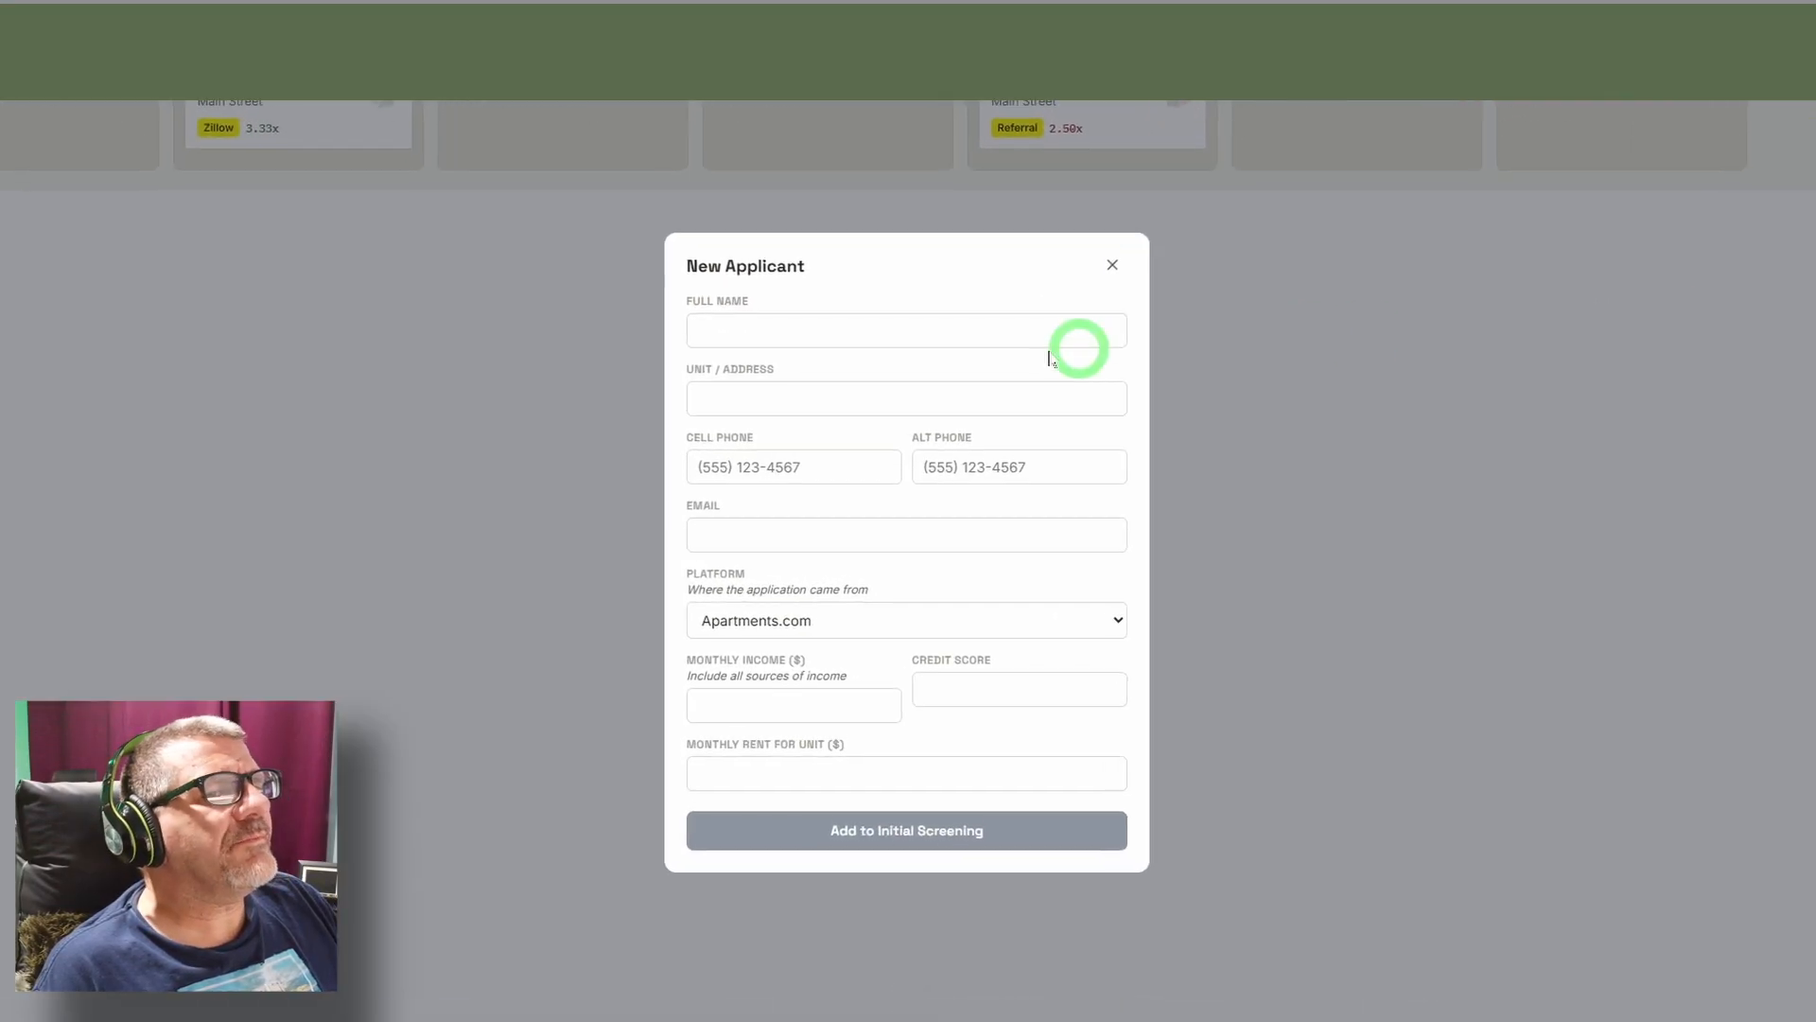
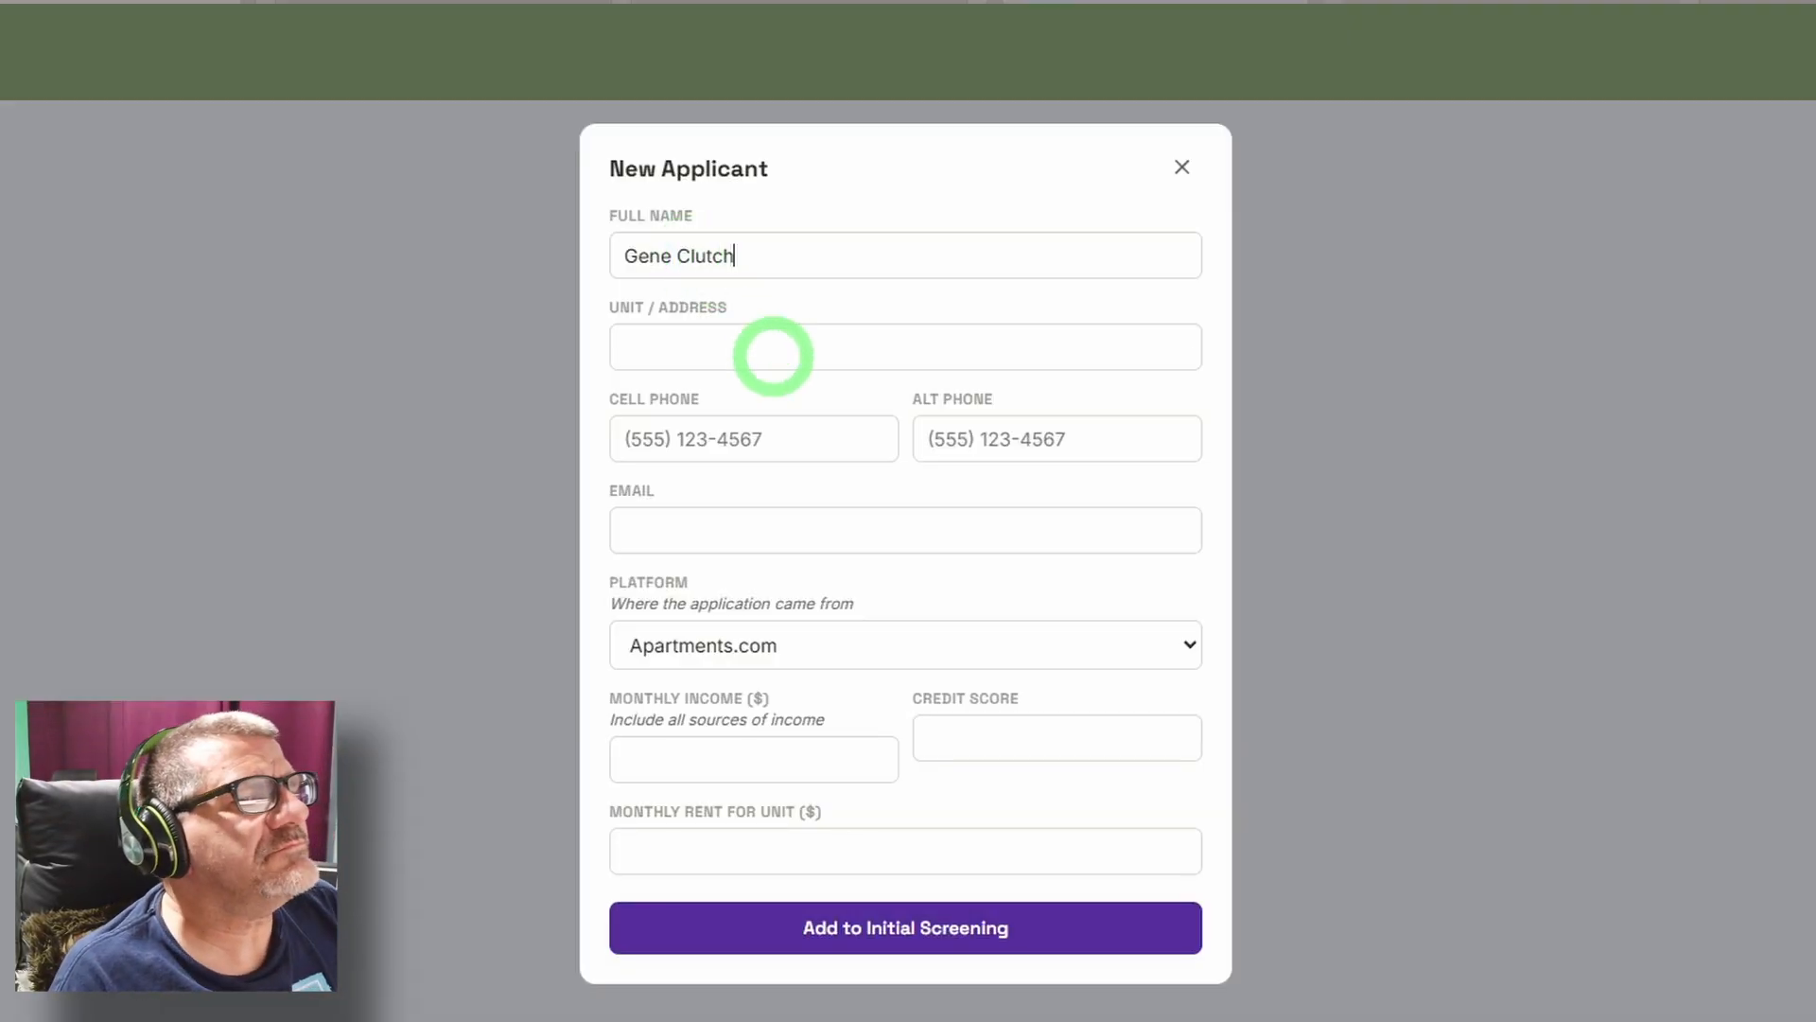
Fill in the new applicant's unit address and cell phone number.
click(774, 354)
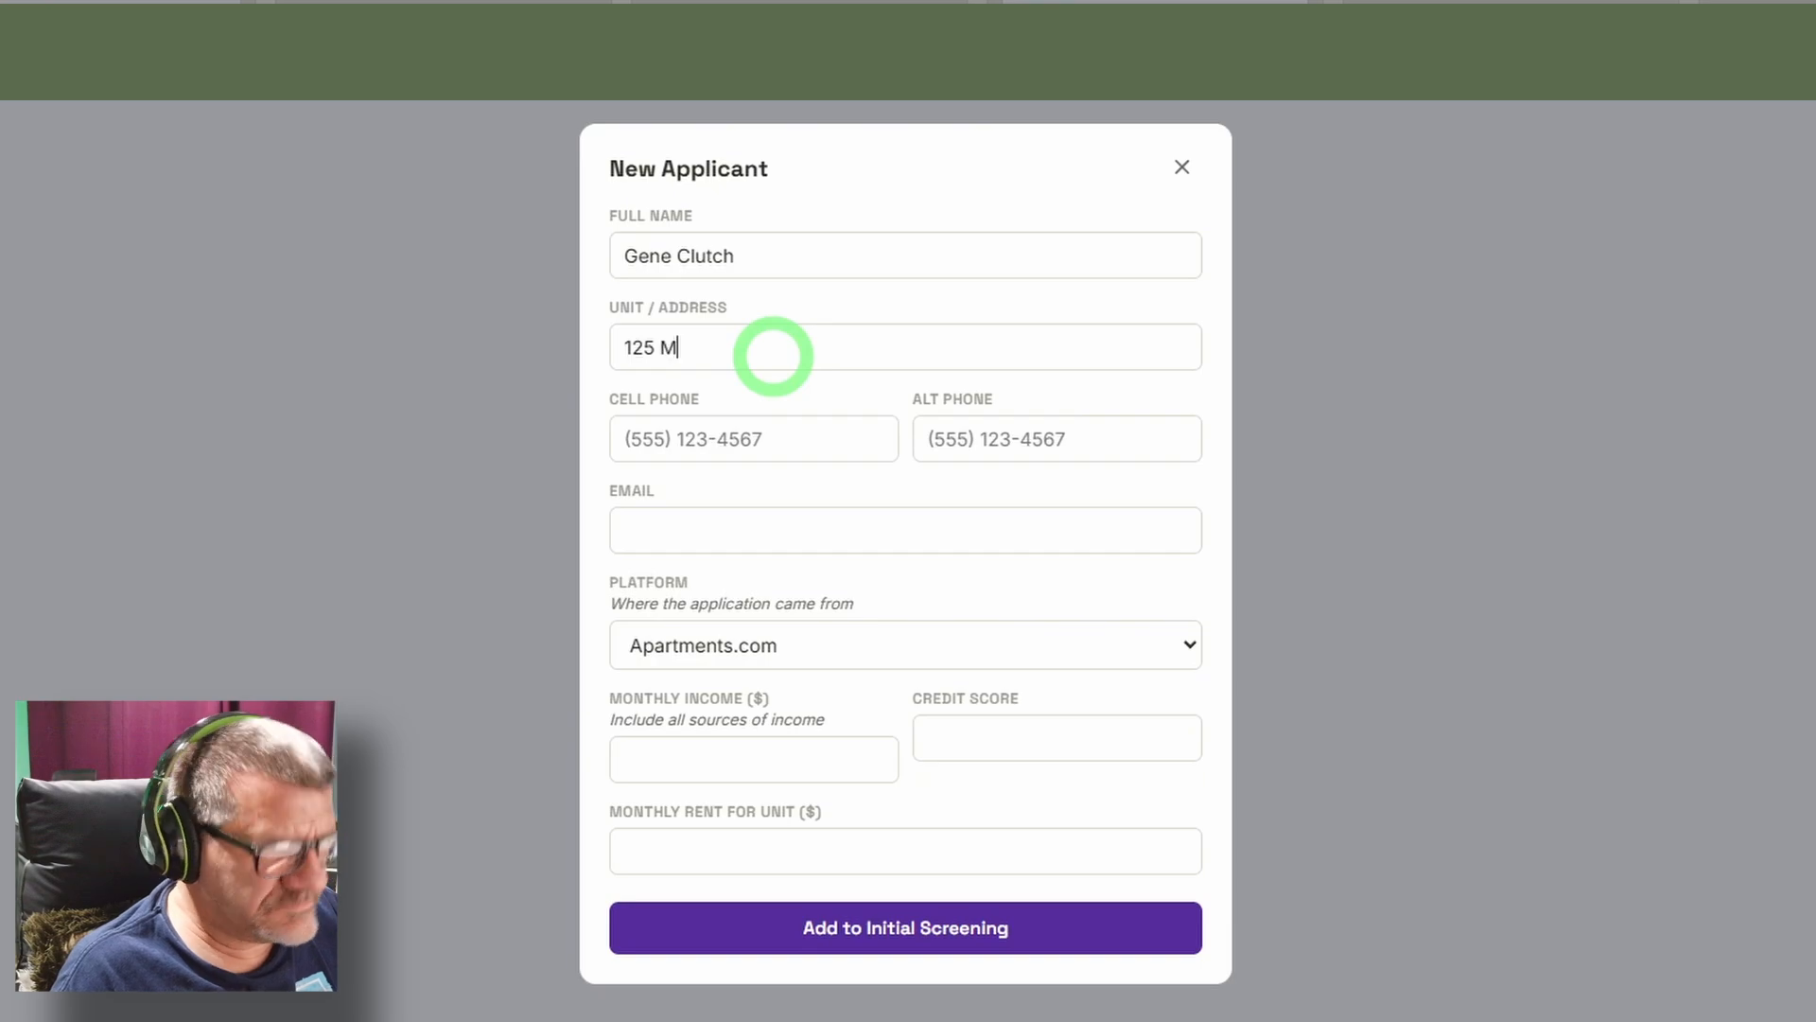
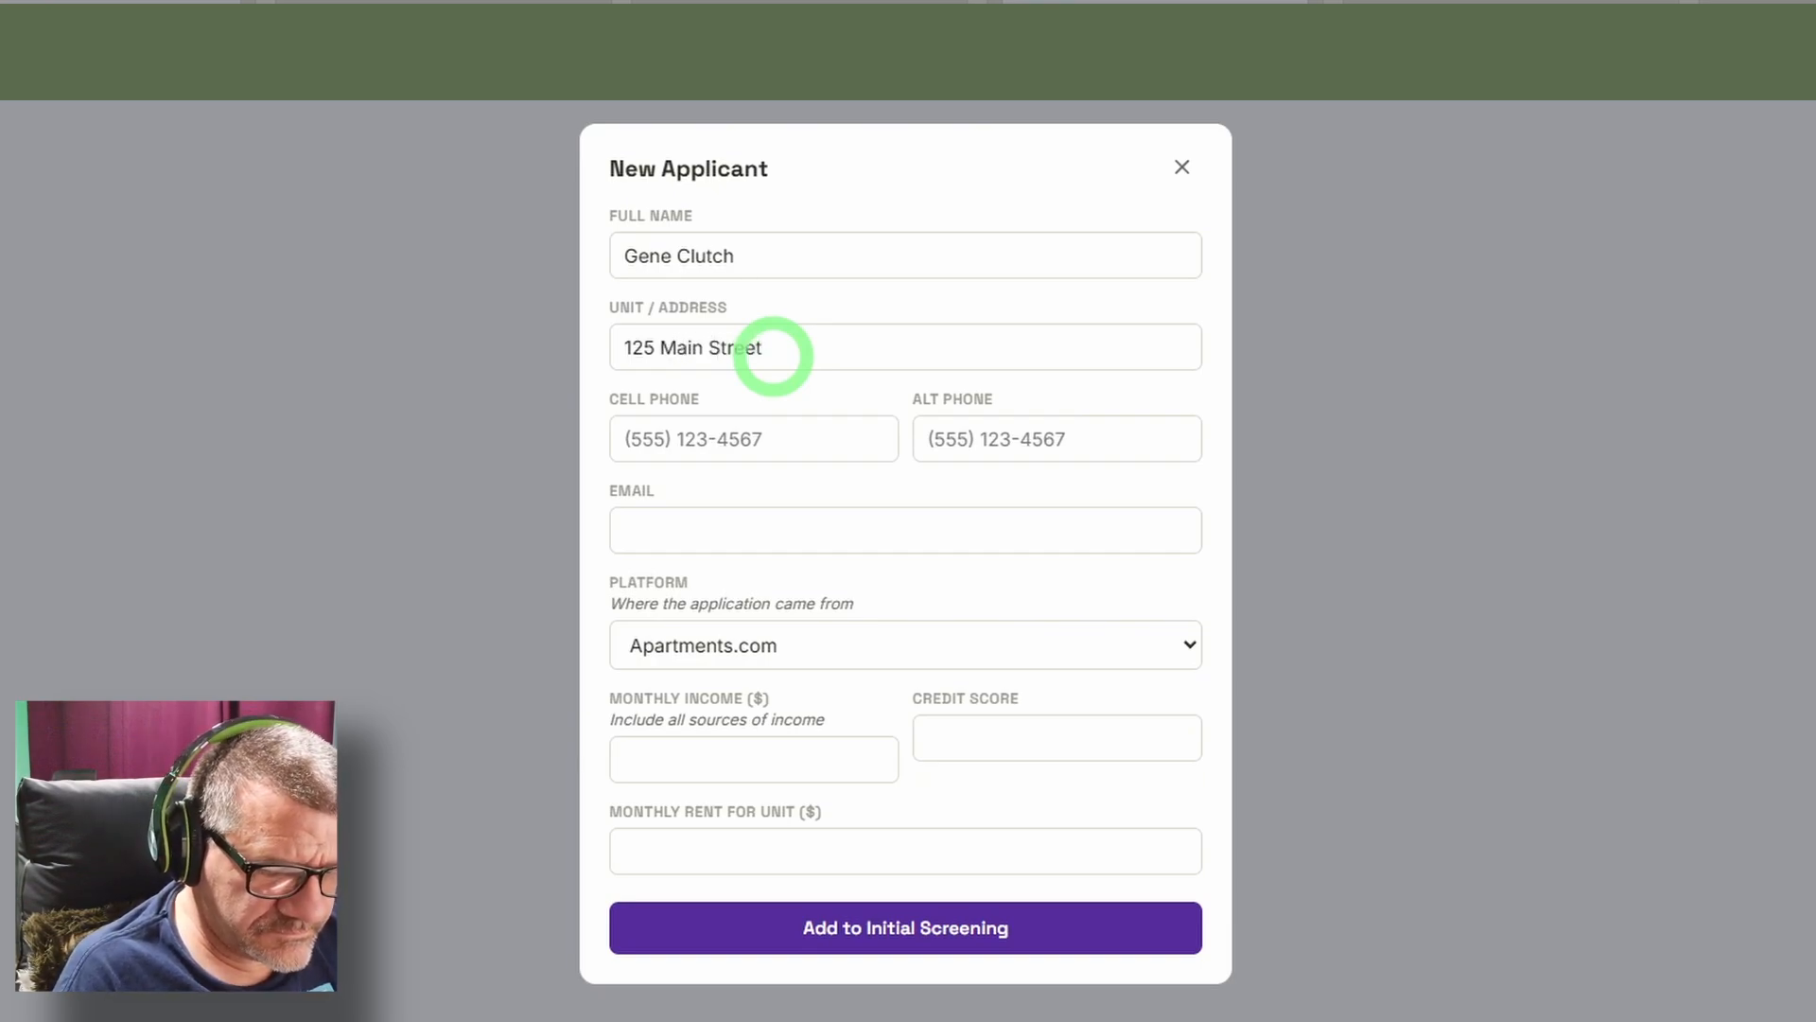
click(709, 435)
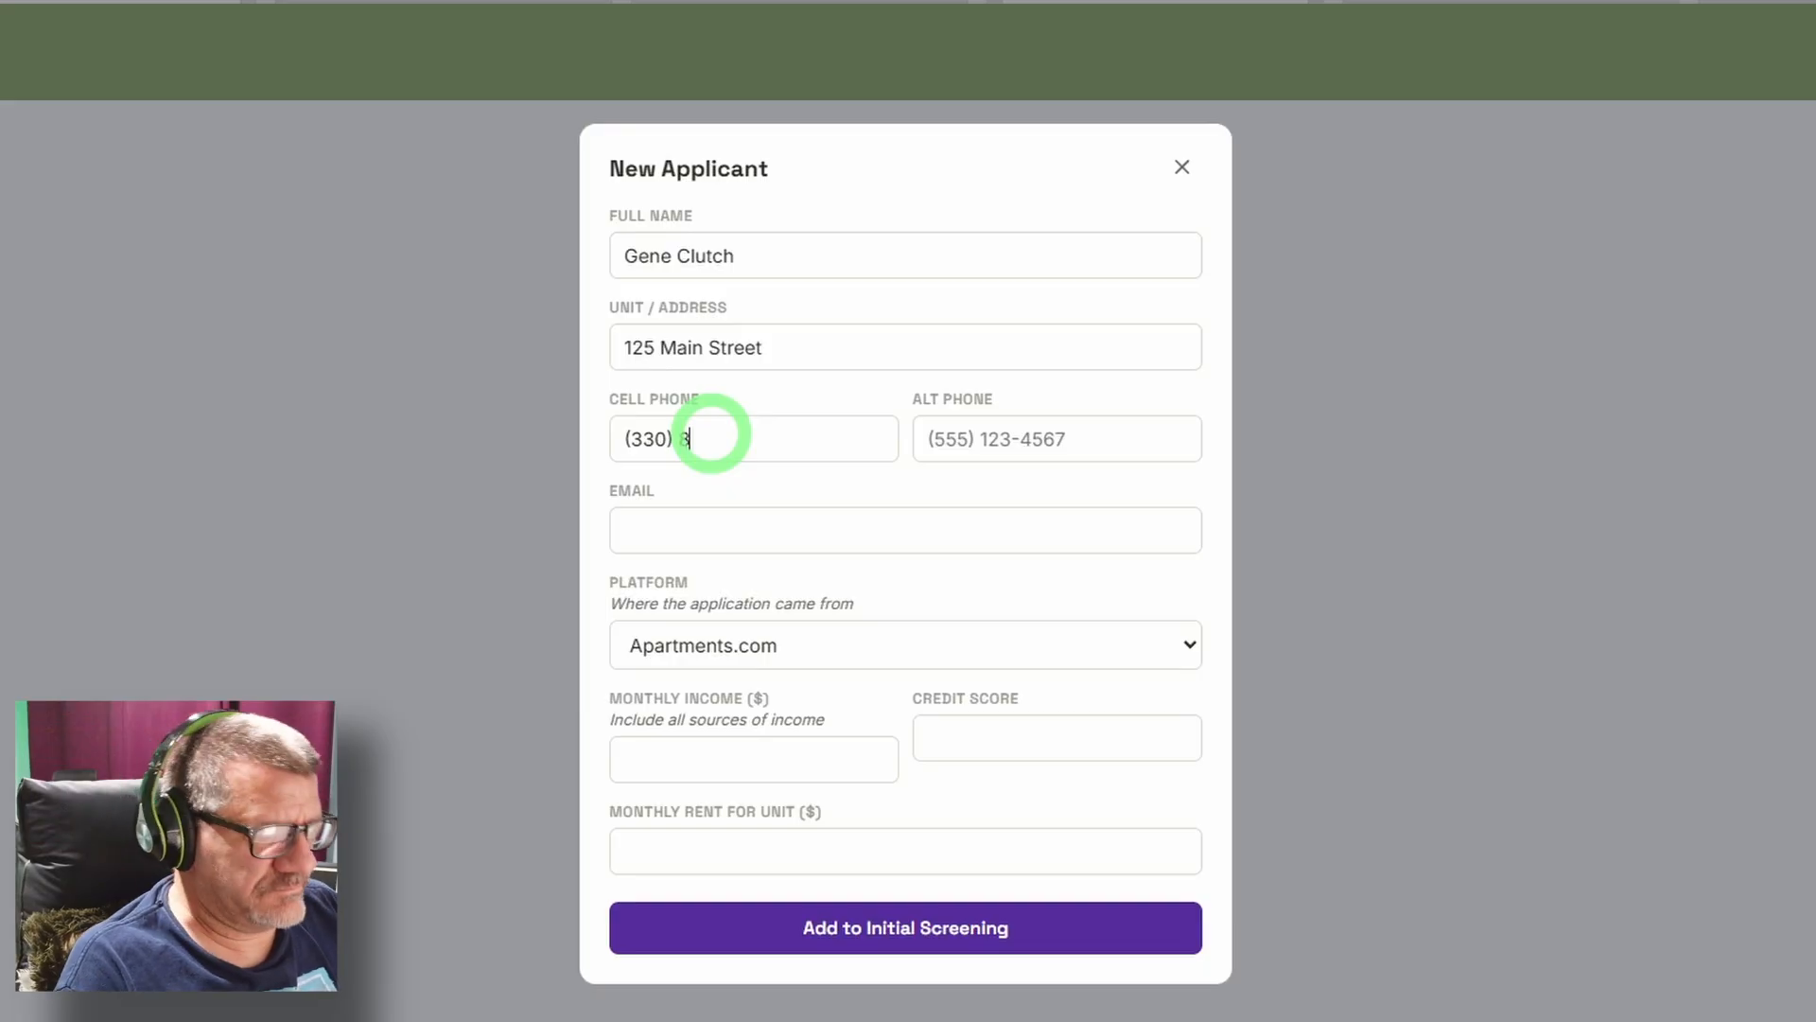
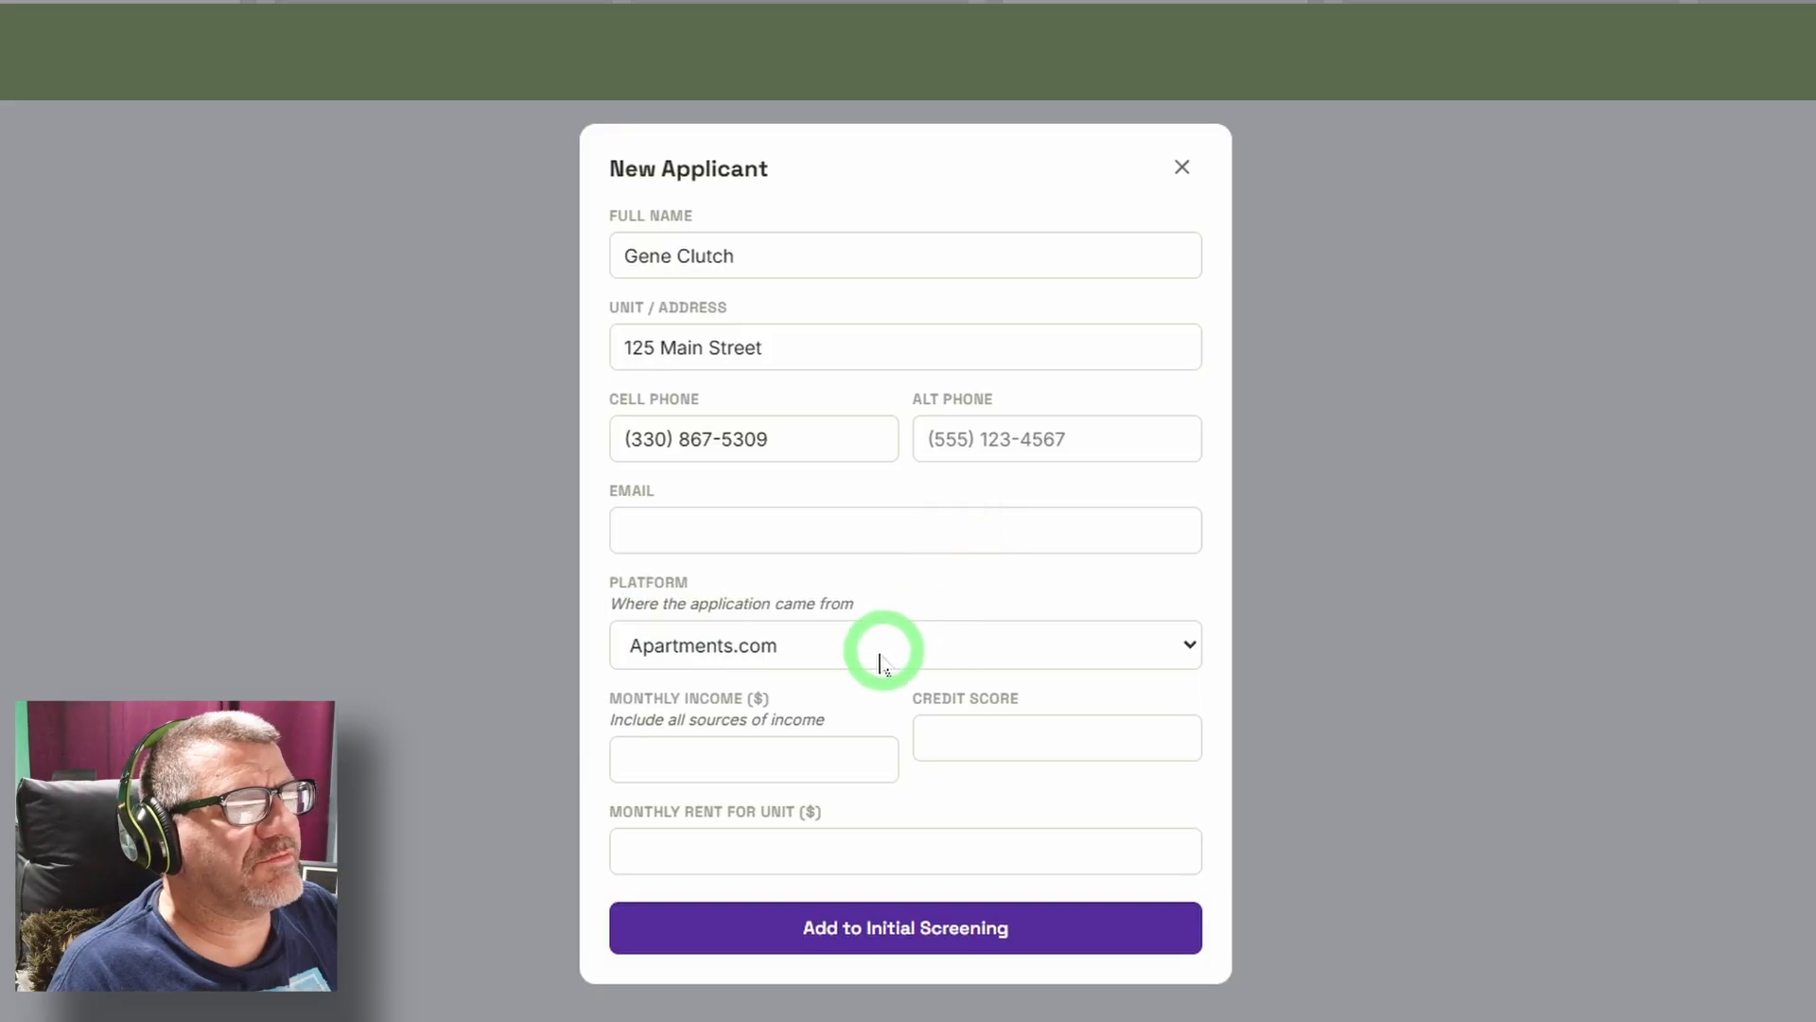
Set the platform to Zillow, monthly income to 4500, credit score to 850 and monthly rent to 1200, and add the applicant to Initial Screening.
click(829, 658)
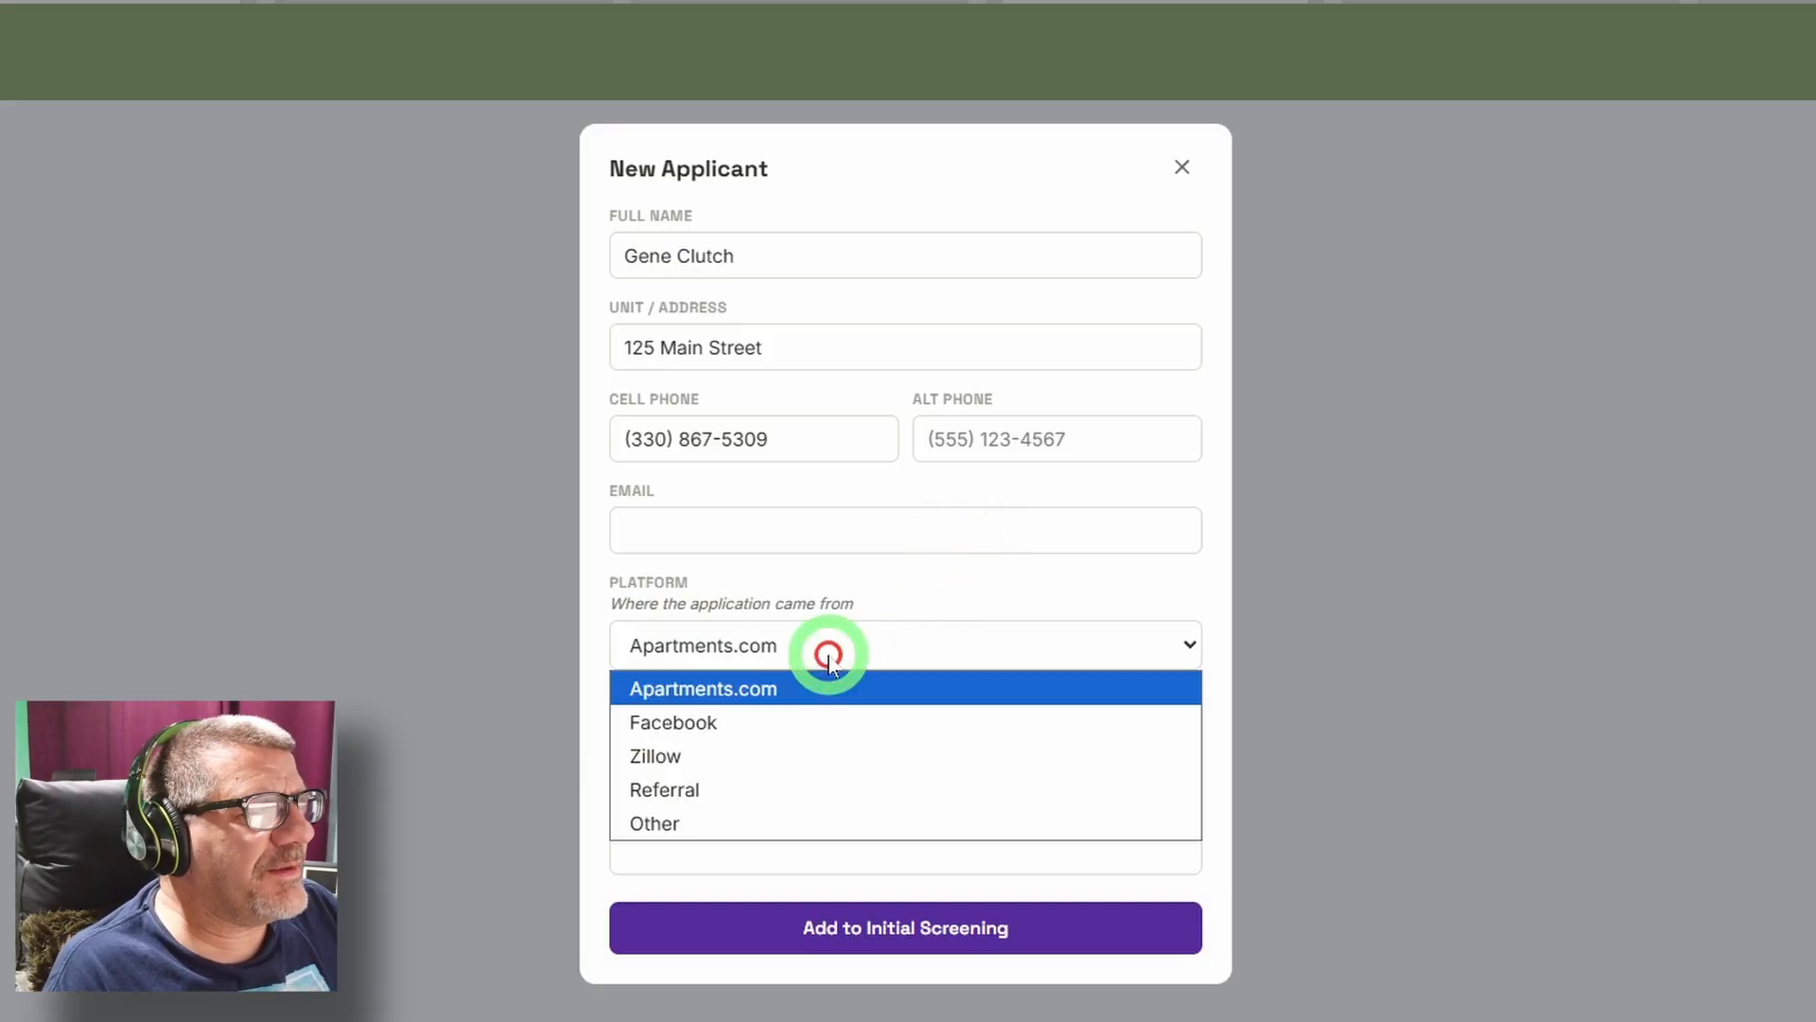
click(800, 759)
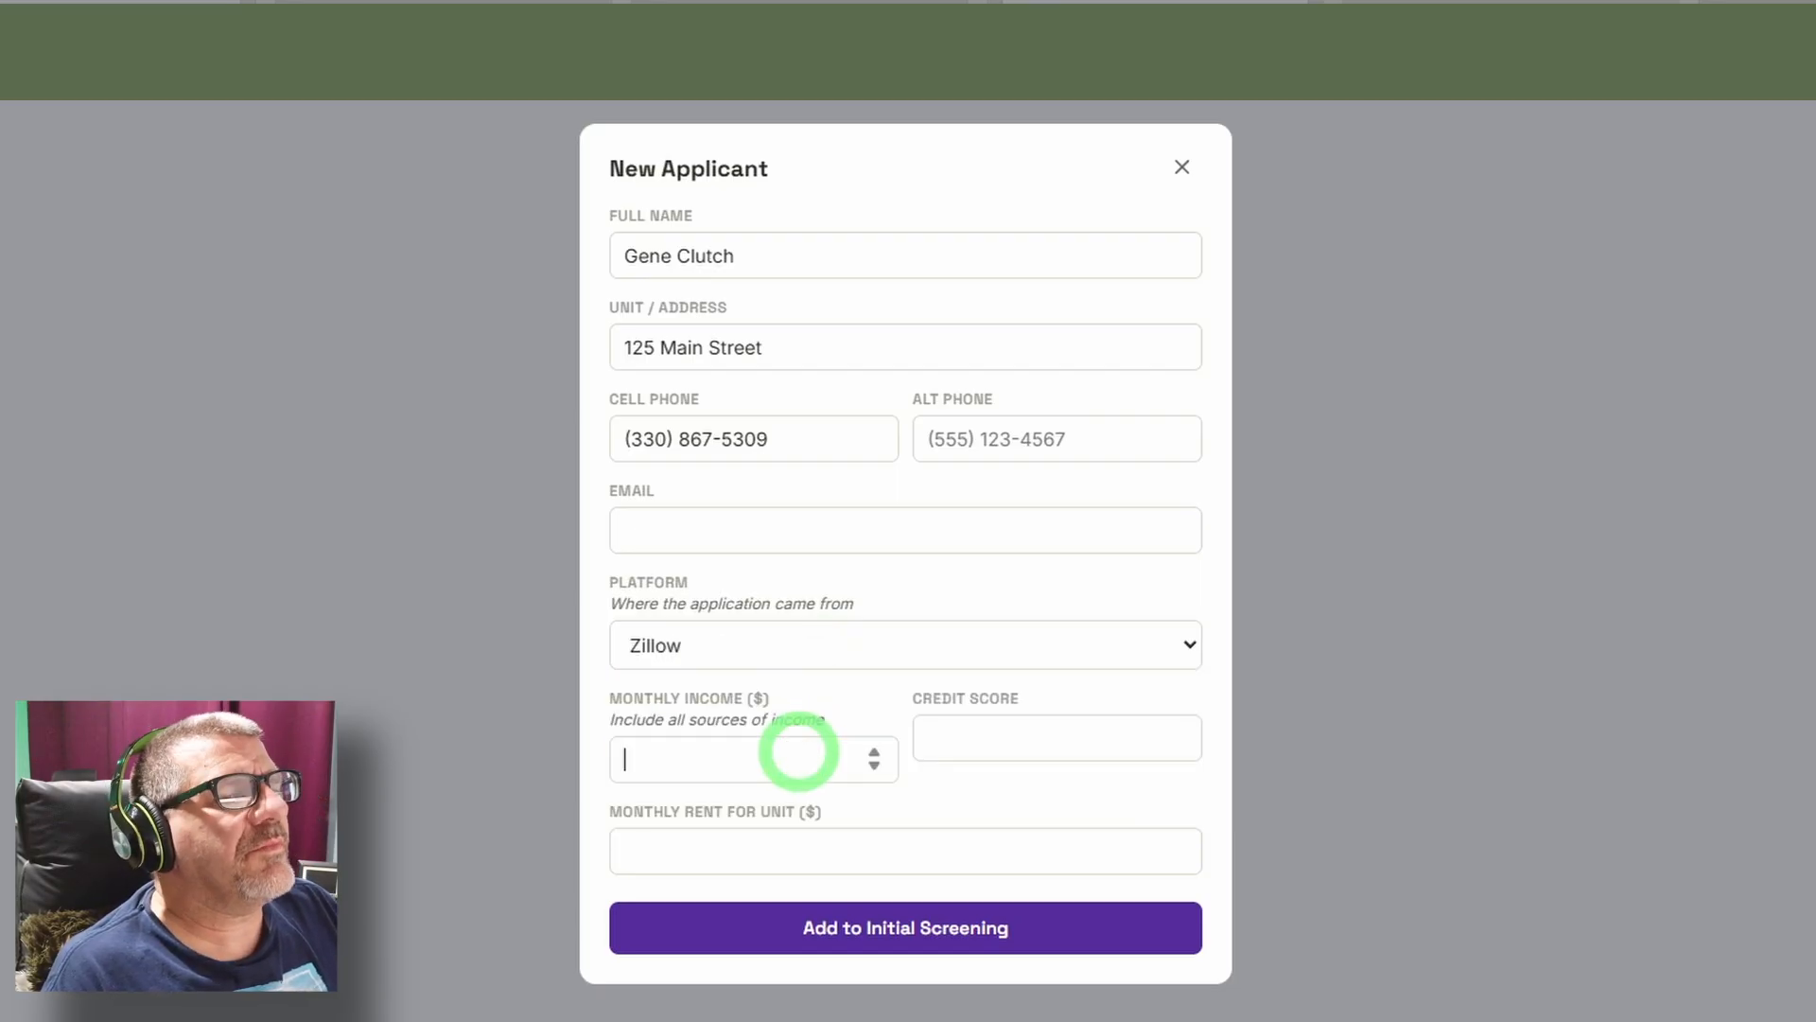
click(800, 752)
text(4500)
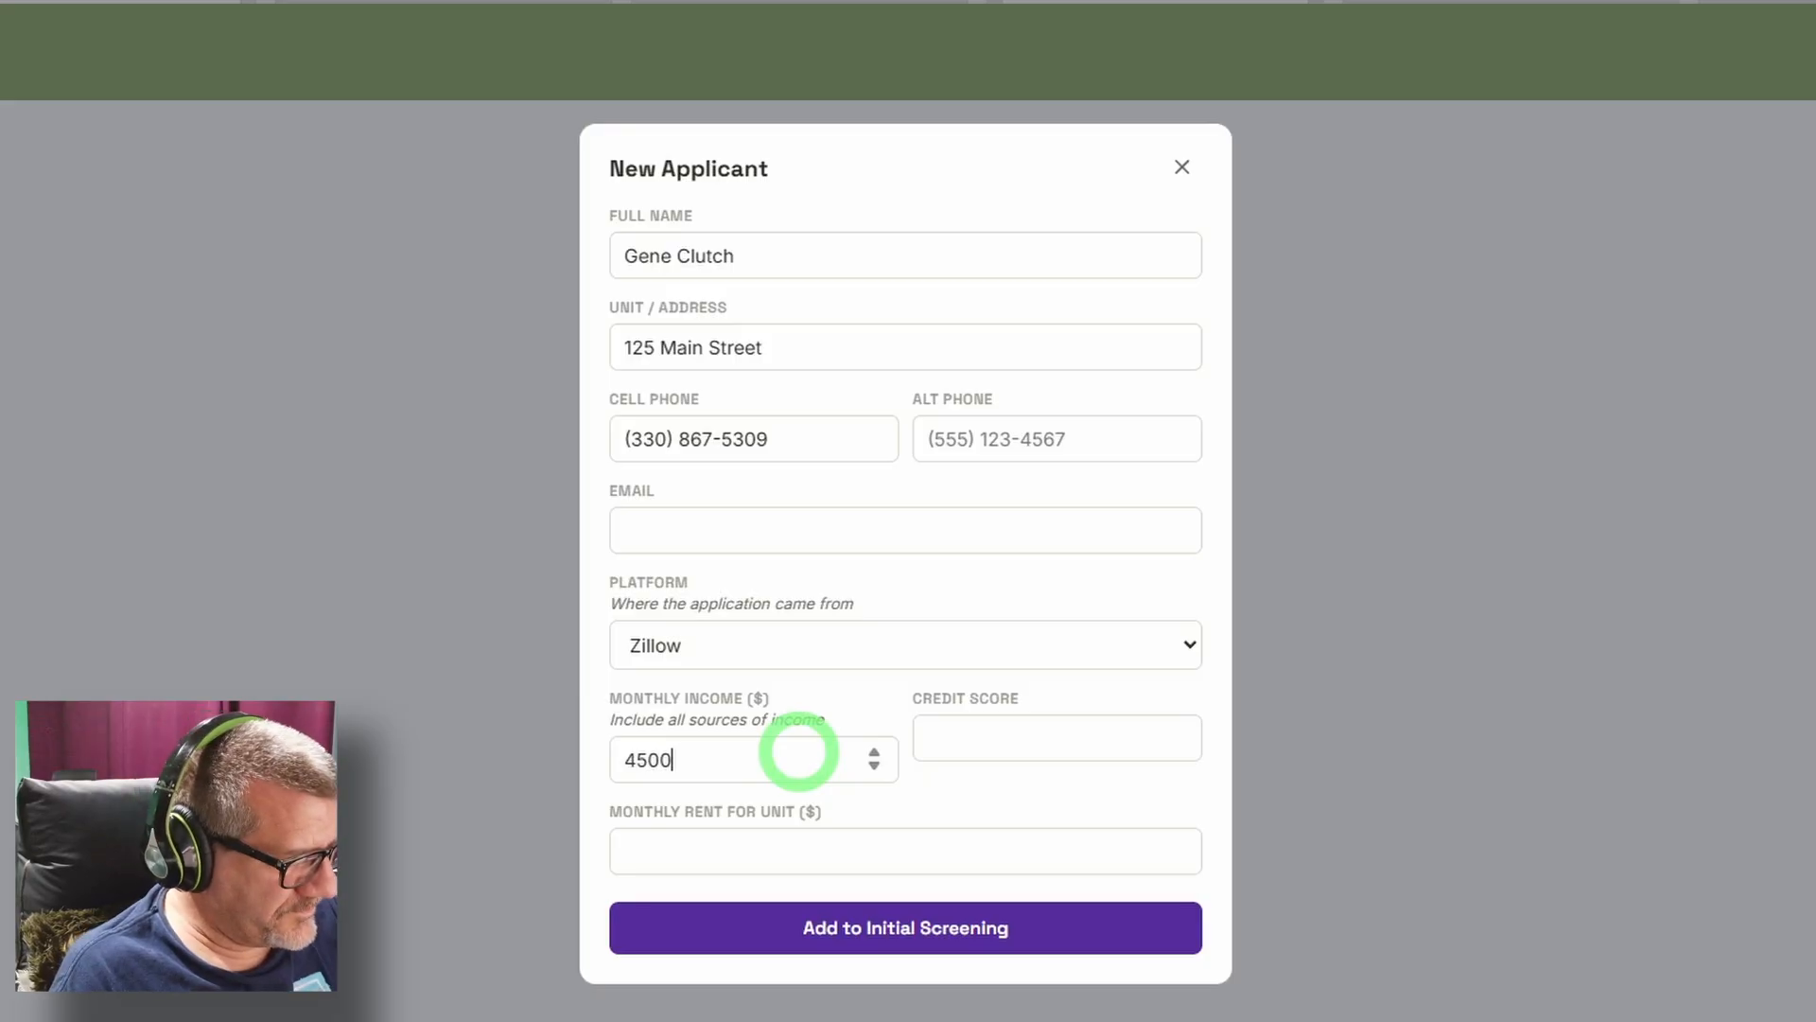
click(985, 736)
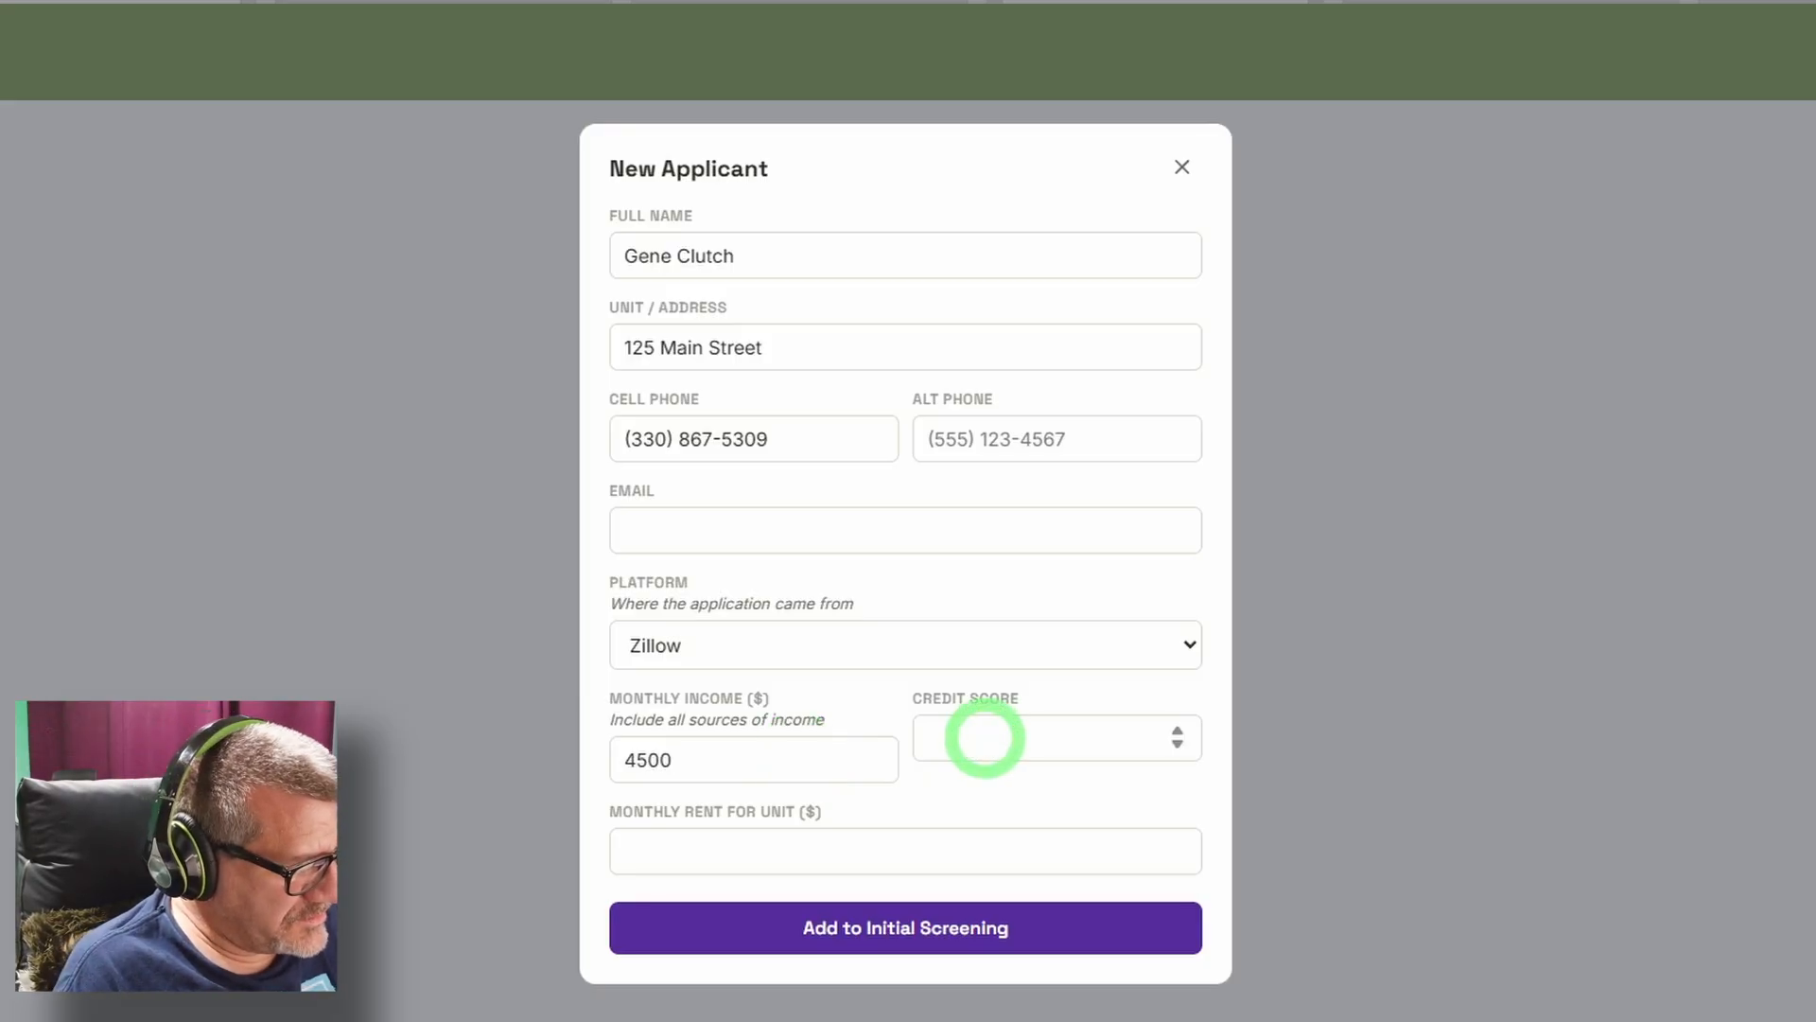
text(850)
click(844, 874)
text(1200)
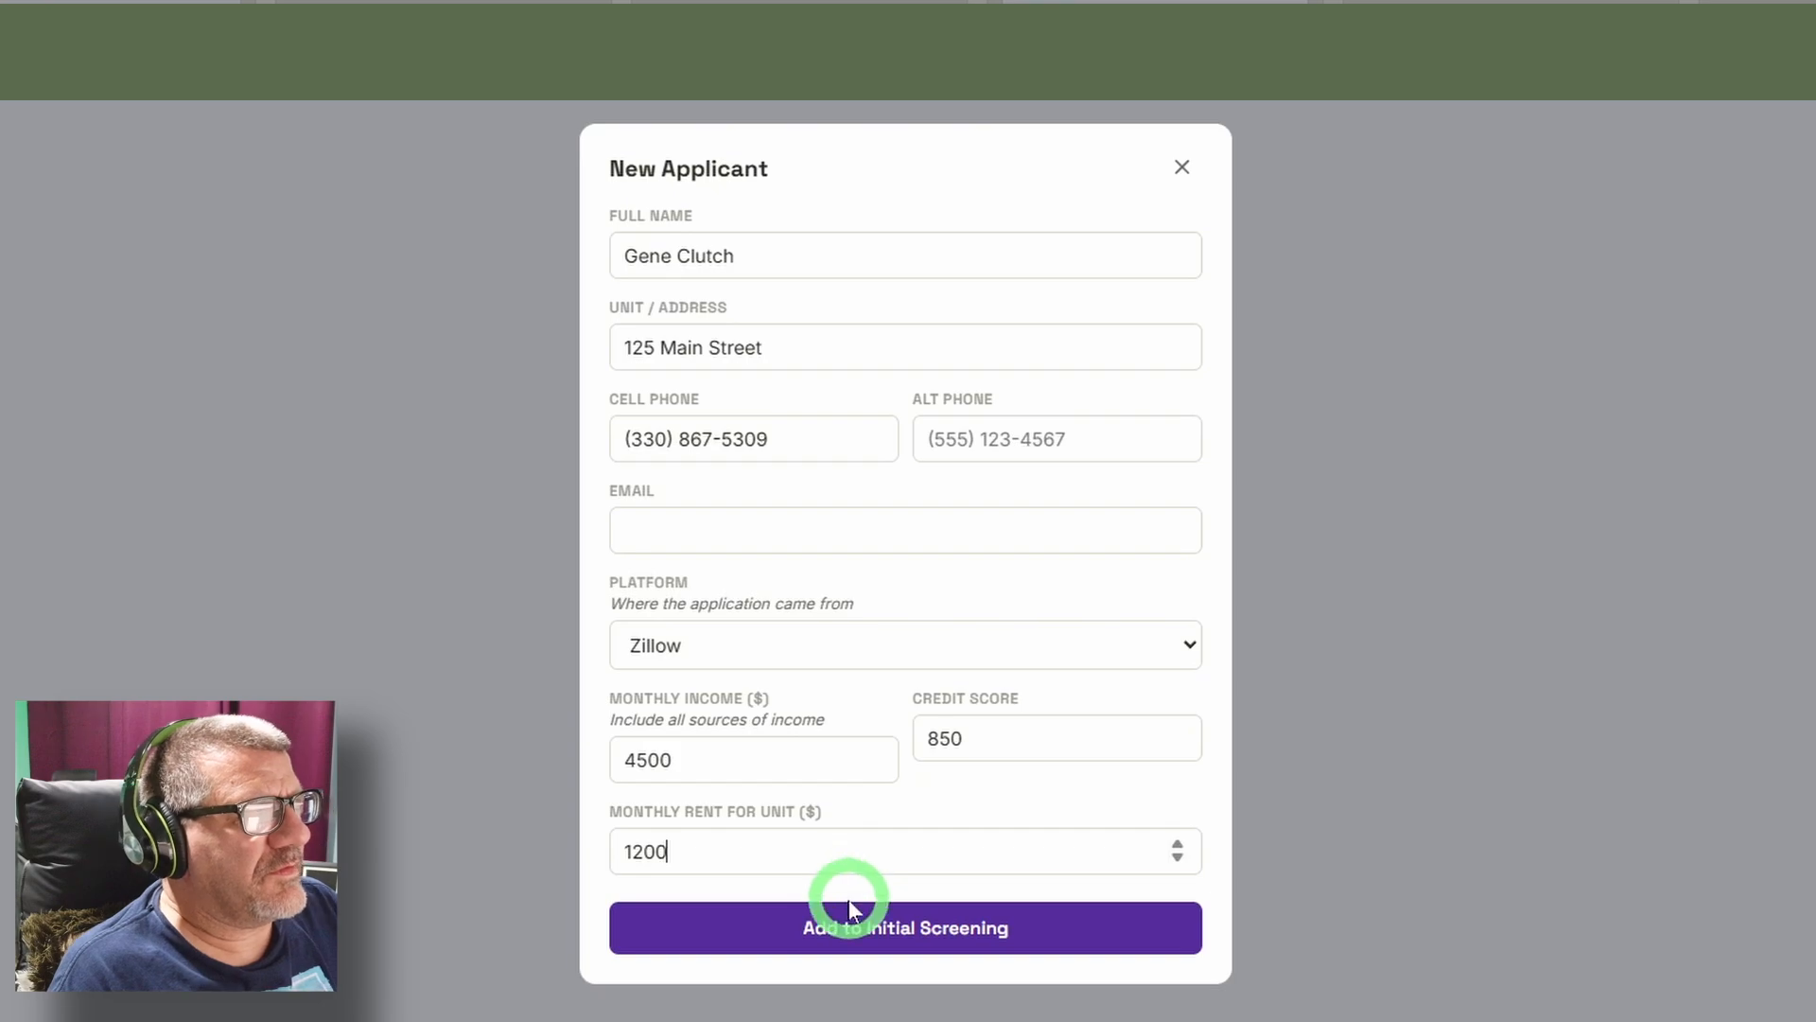
click(913, 936)
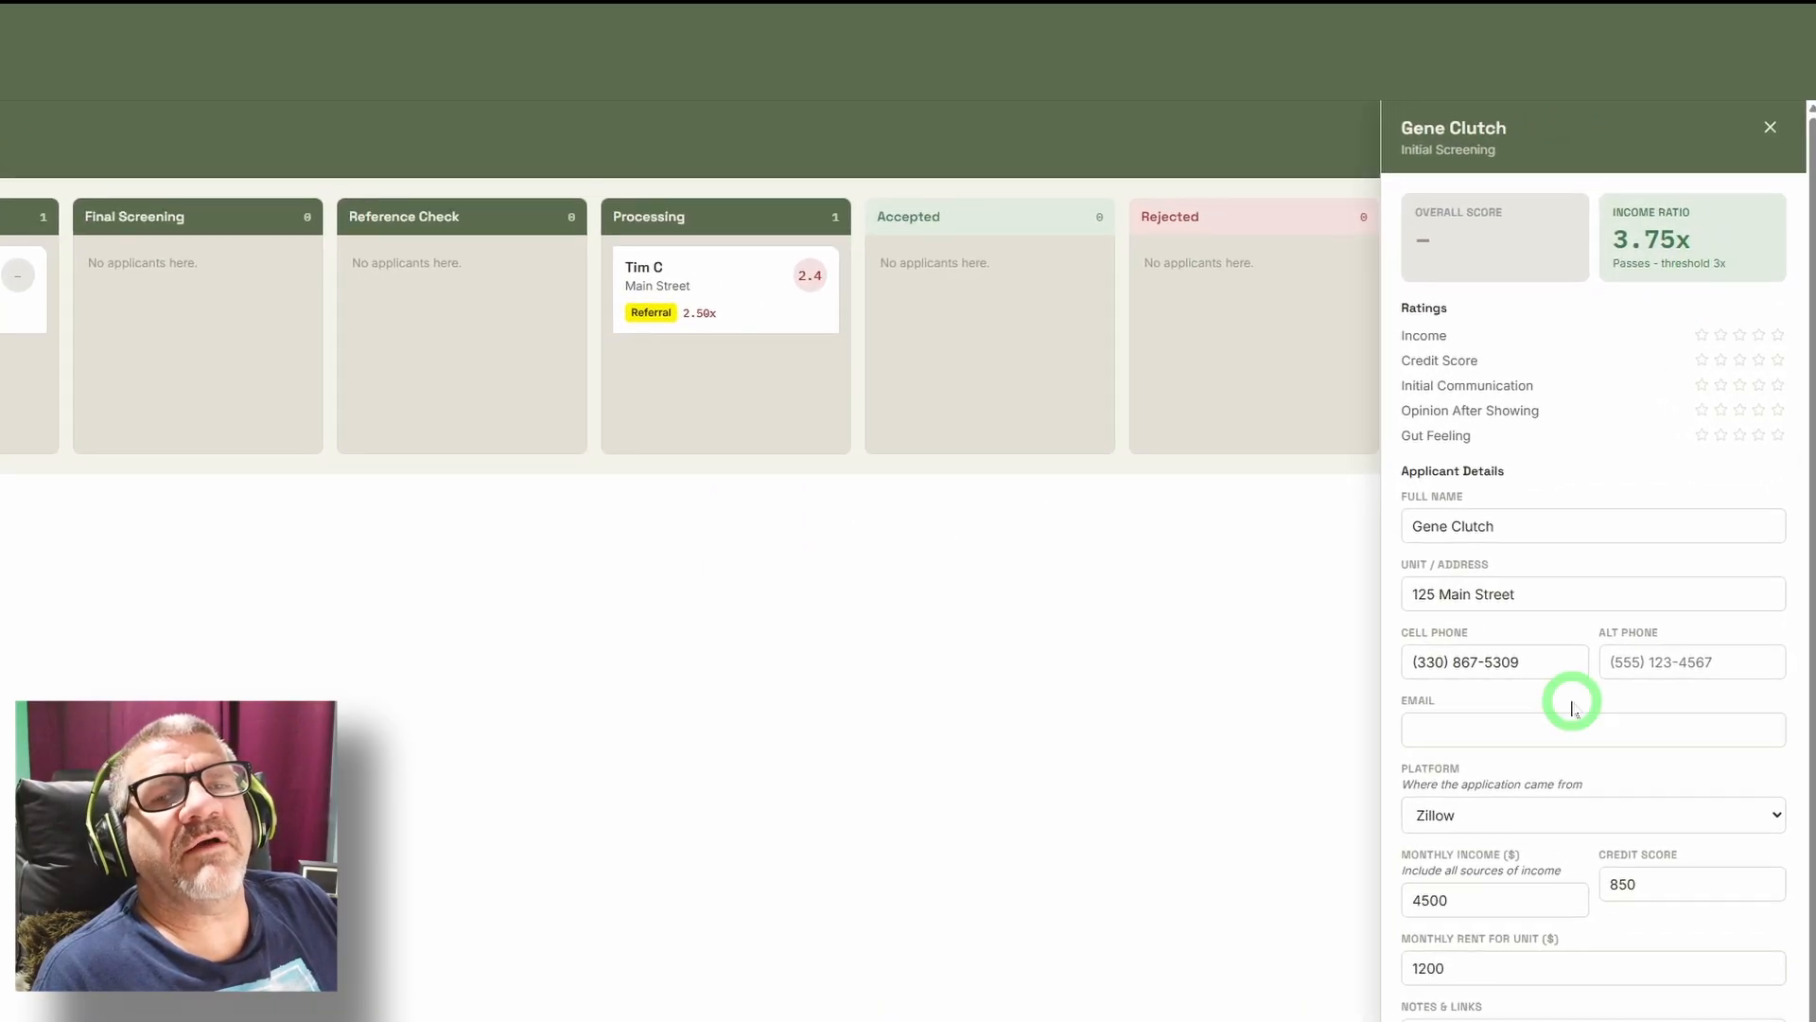
Check off application complete, background check reviewed, proof of income verified and application info confirmed accurate in the new applicant's Initial Screening checklist.
click(1566, 813)
click(1565, 812)
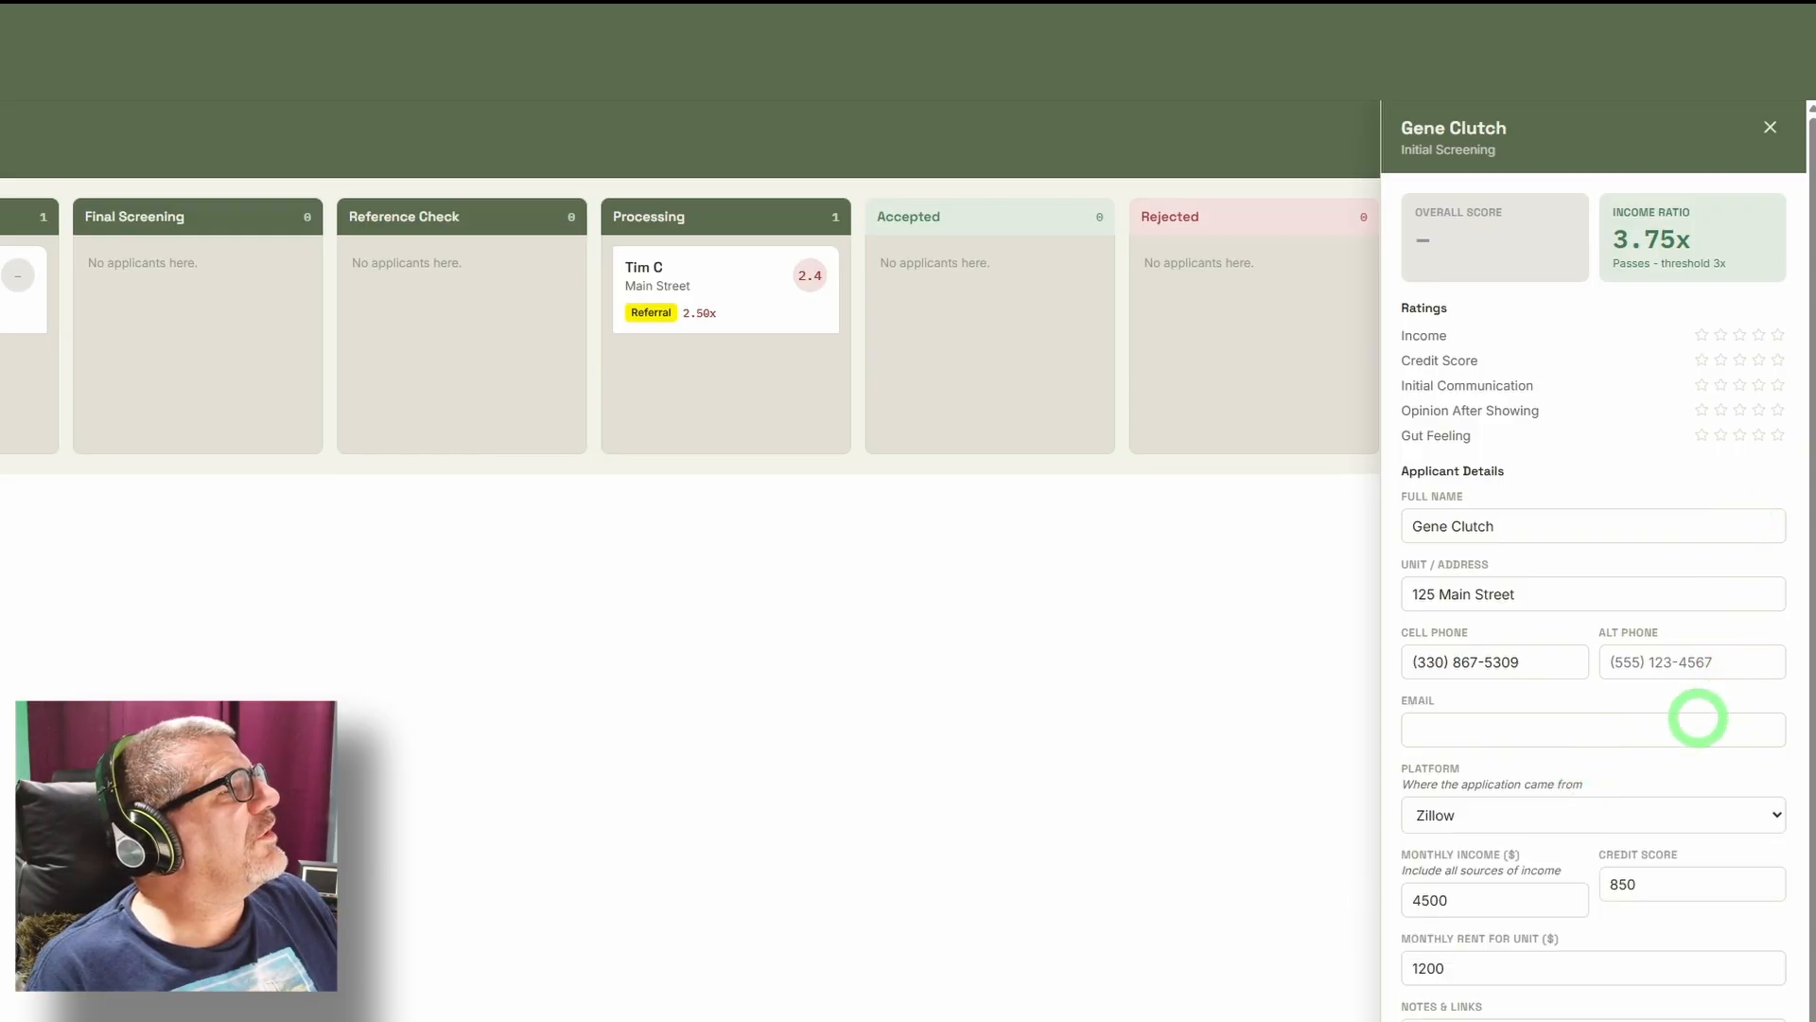
scroll(1573, 883, down, 3)
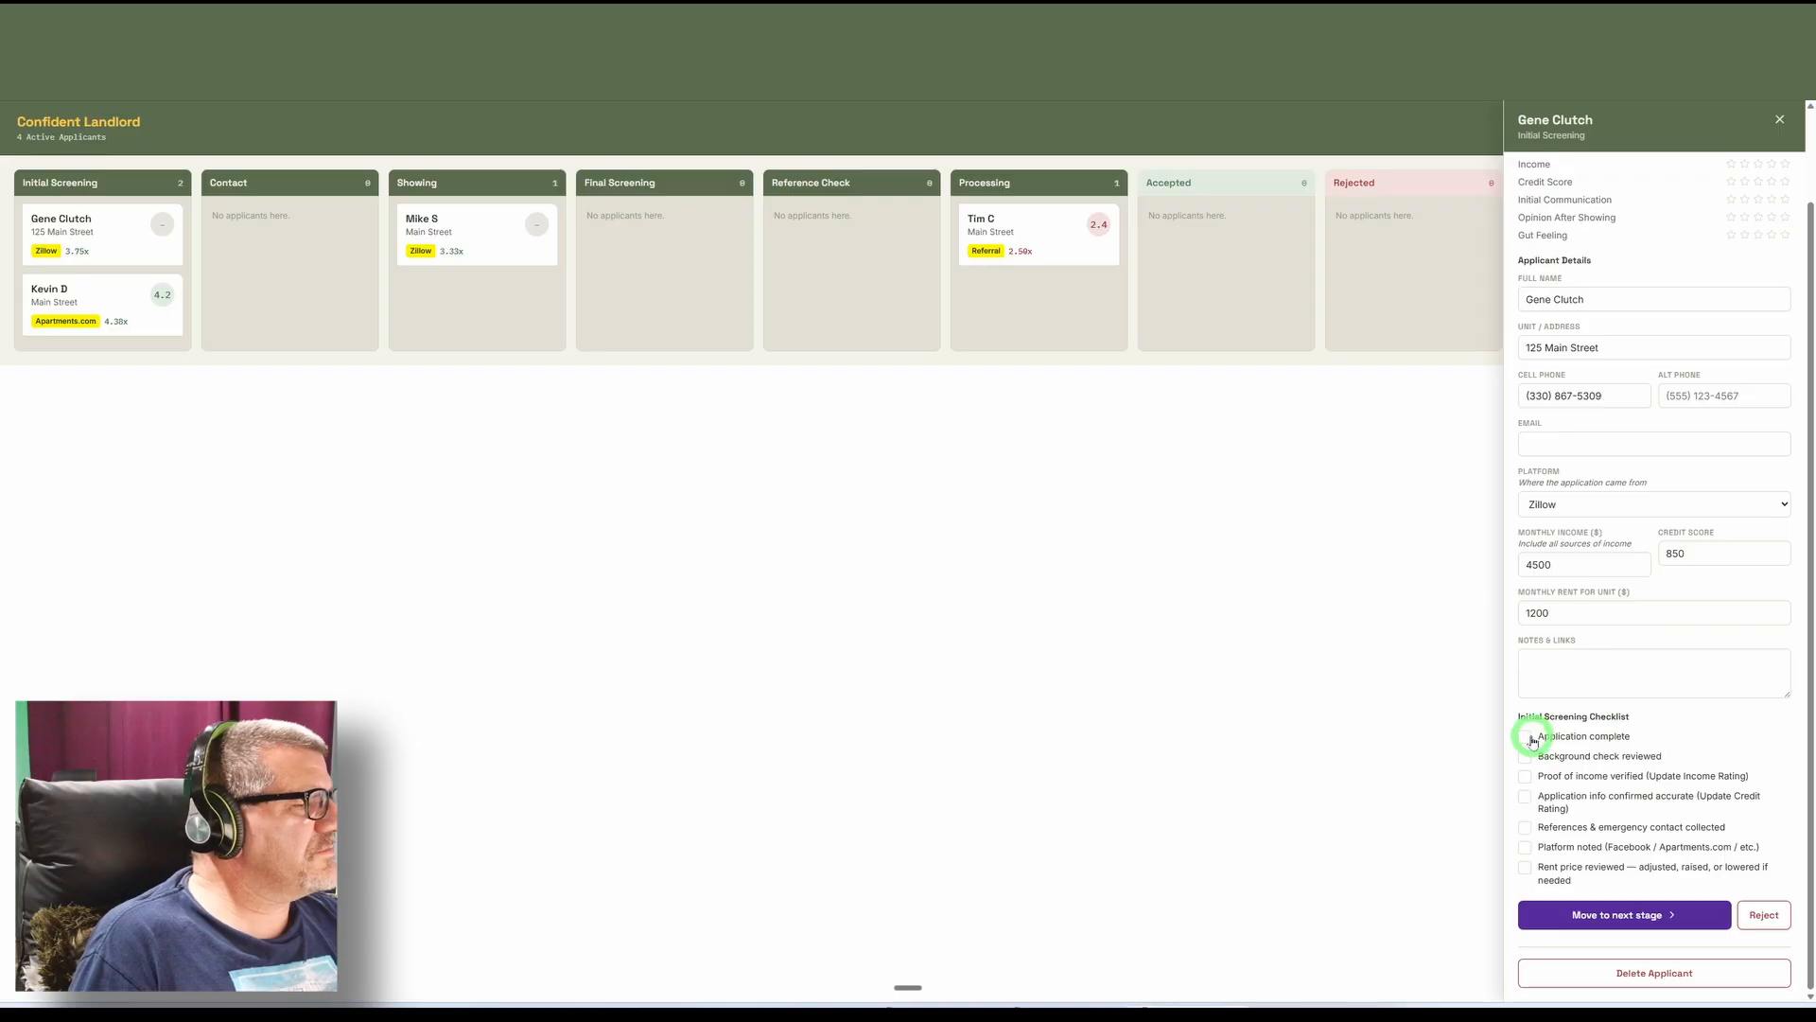
click(1528, 738)
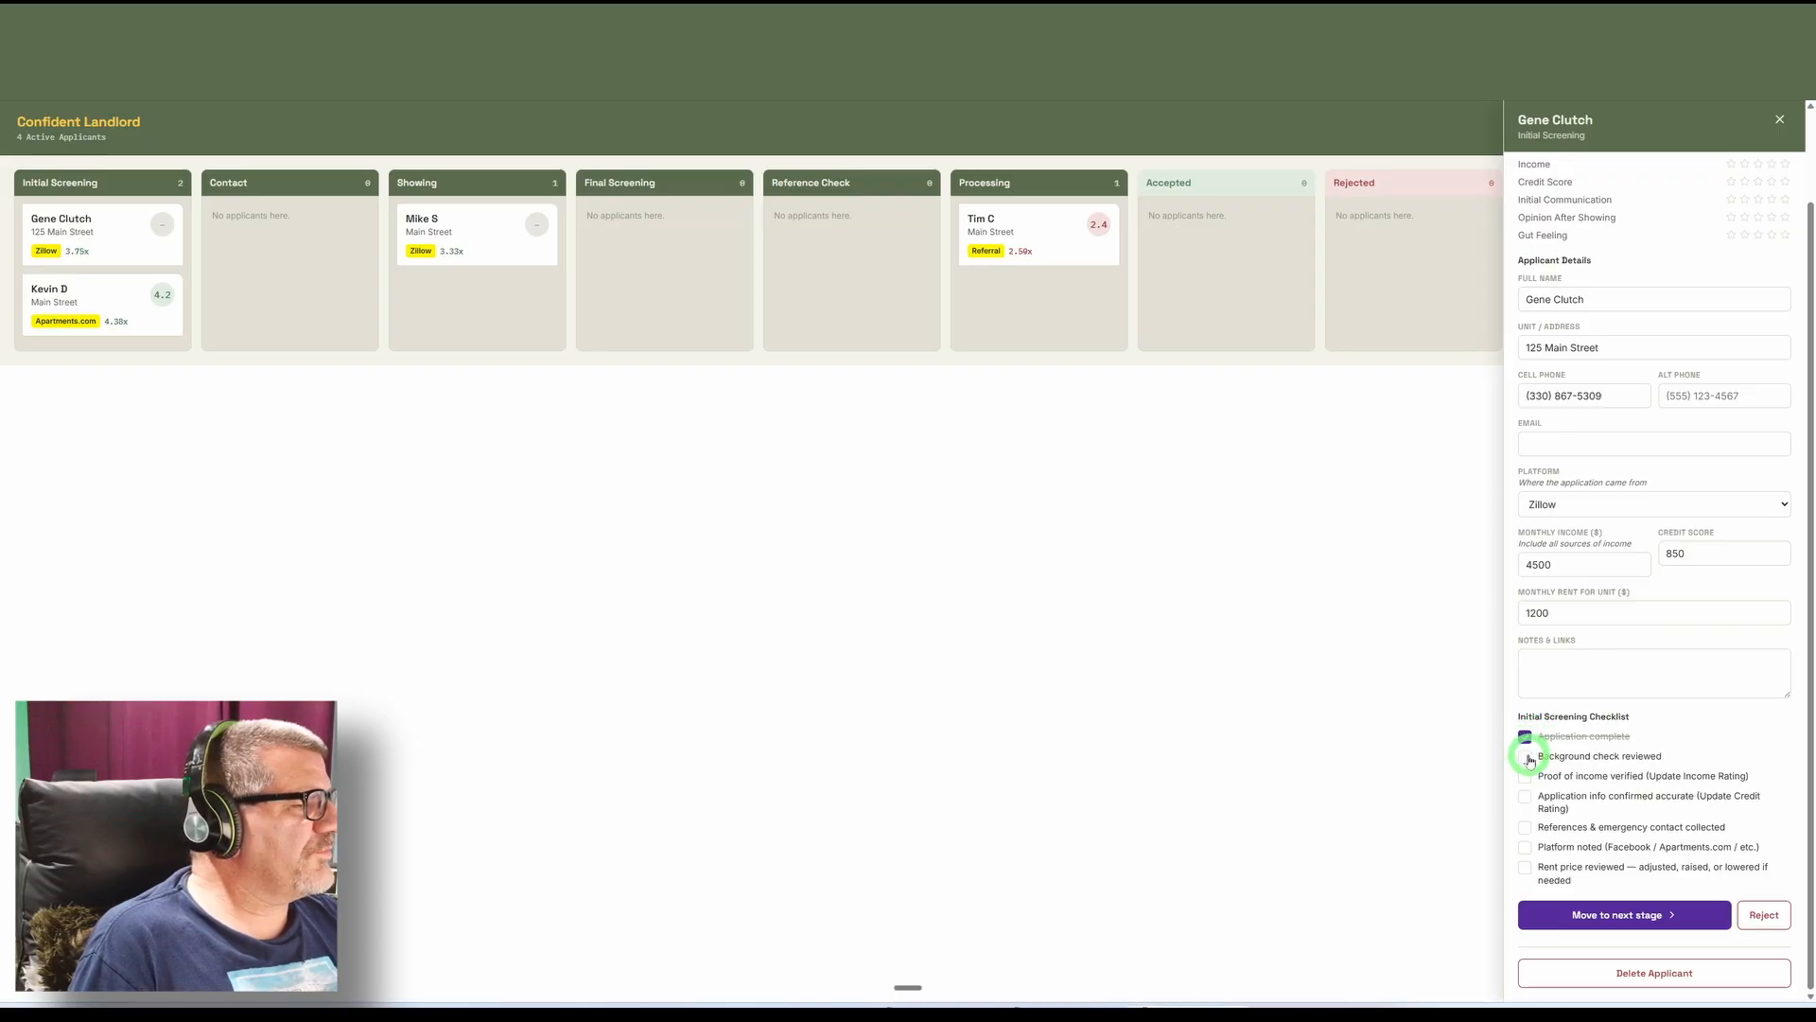
click(1528, 757)
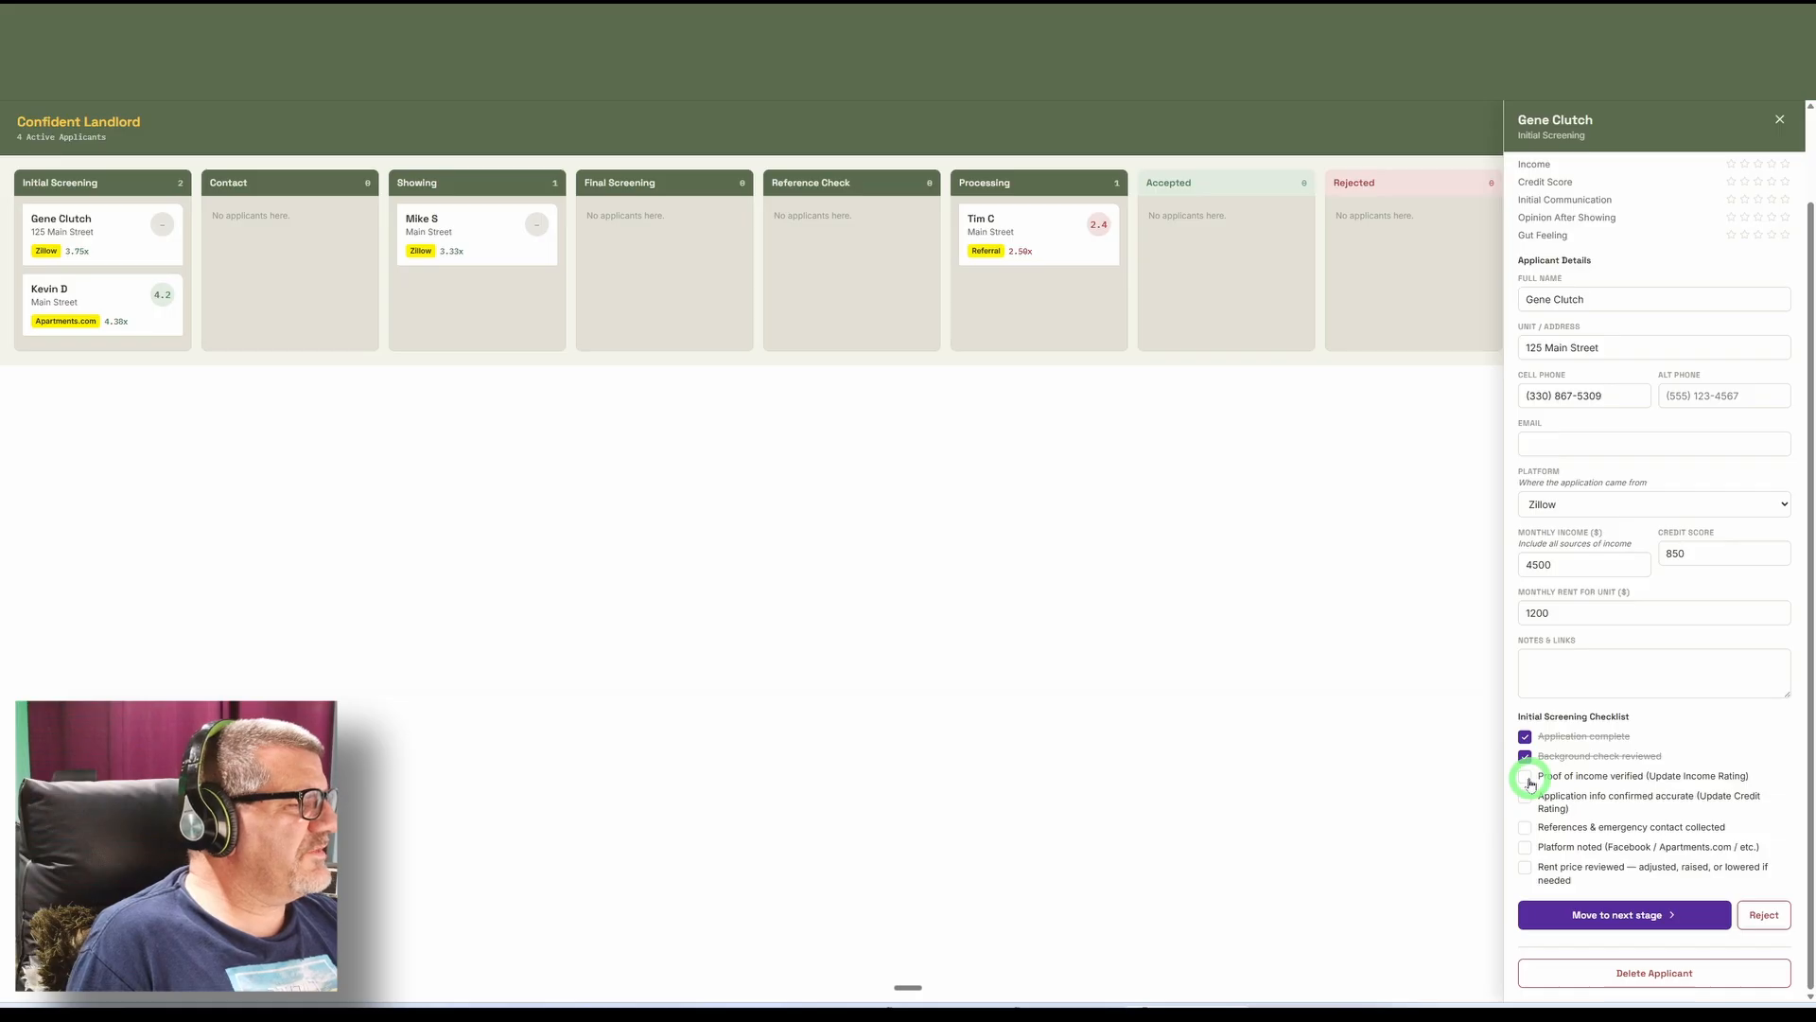
click(1526, 778)
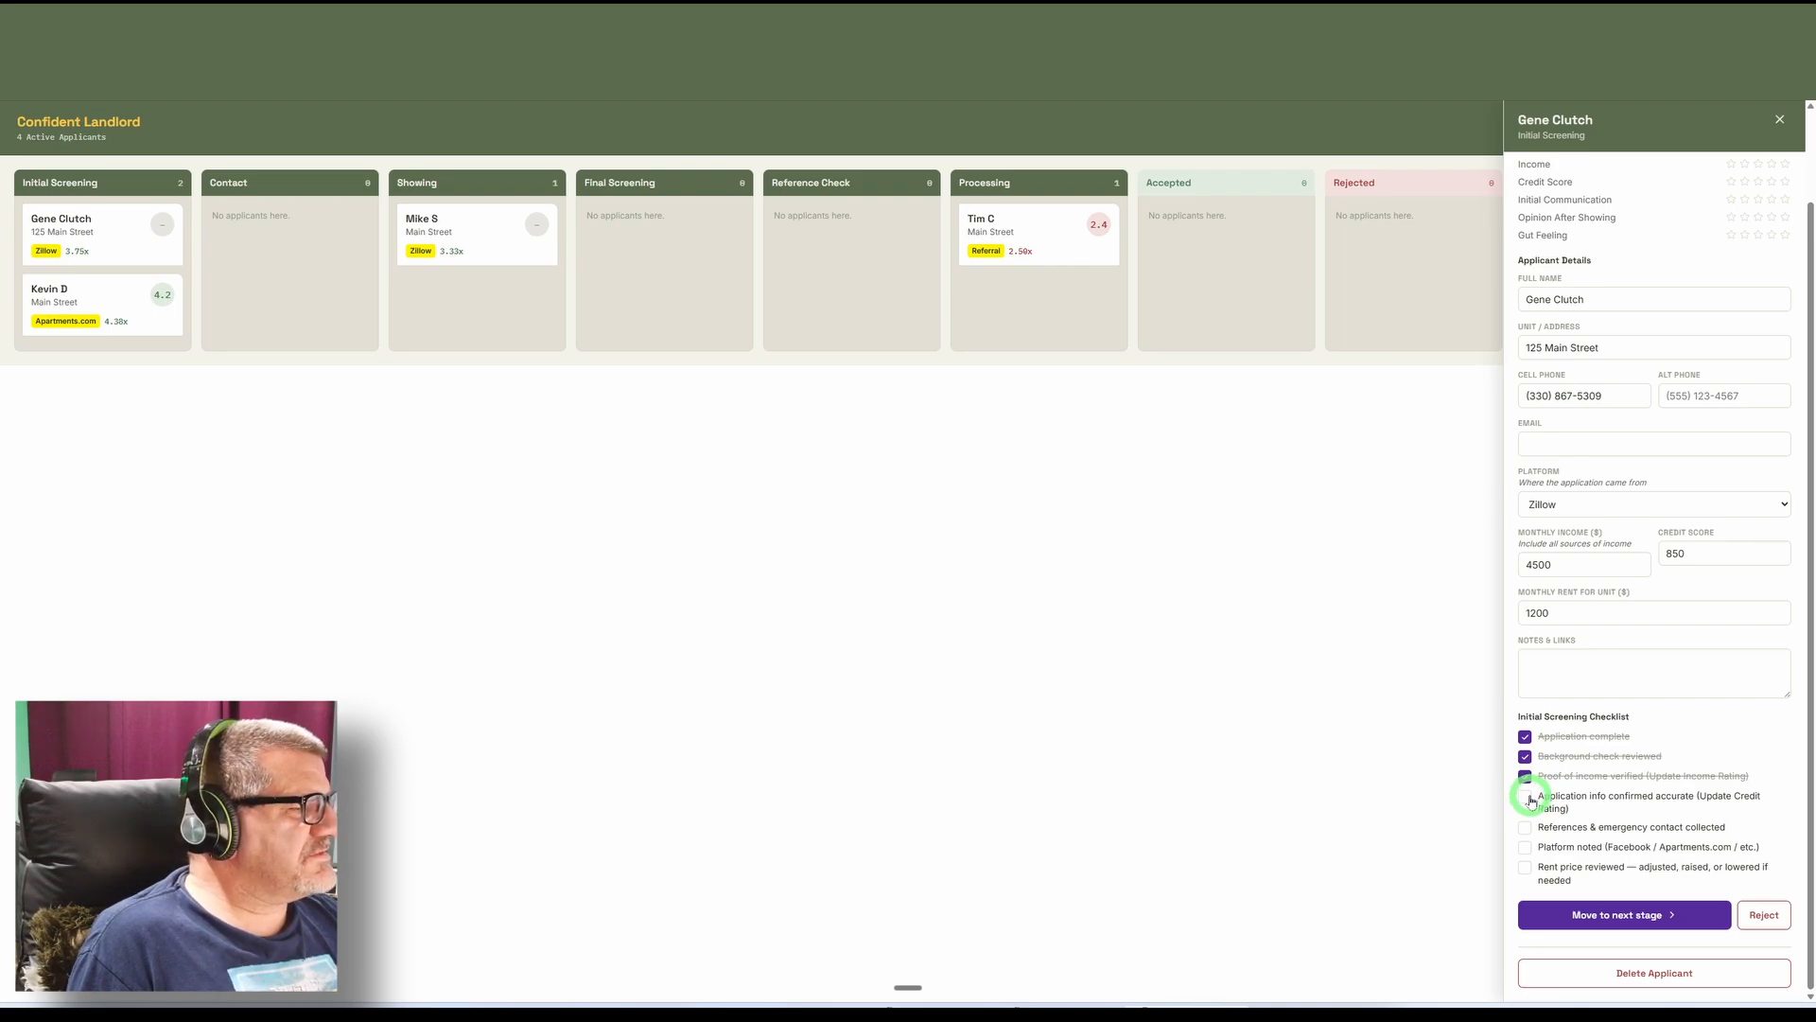
click(1526, 797)
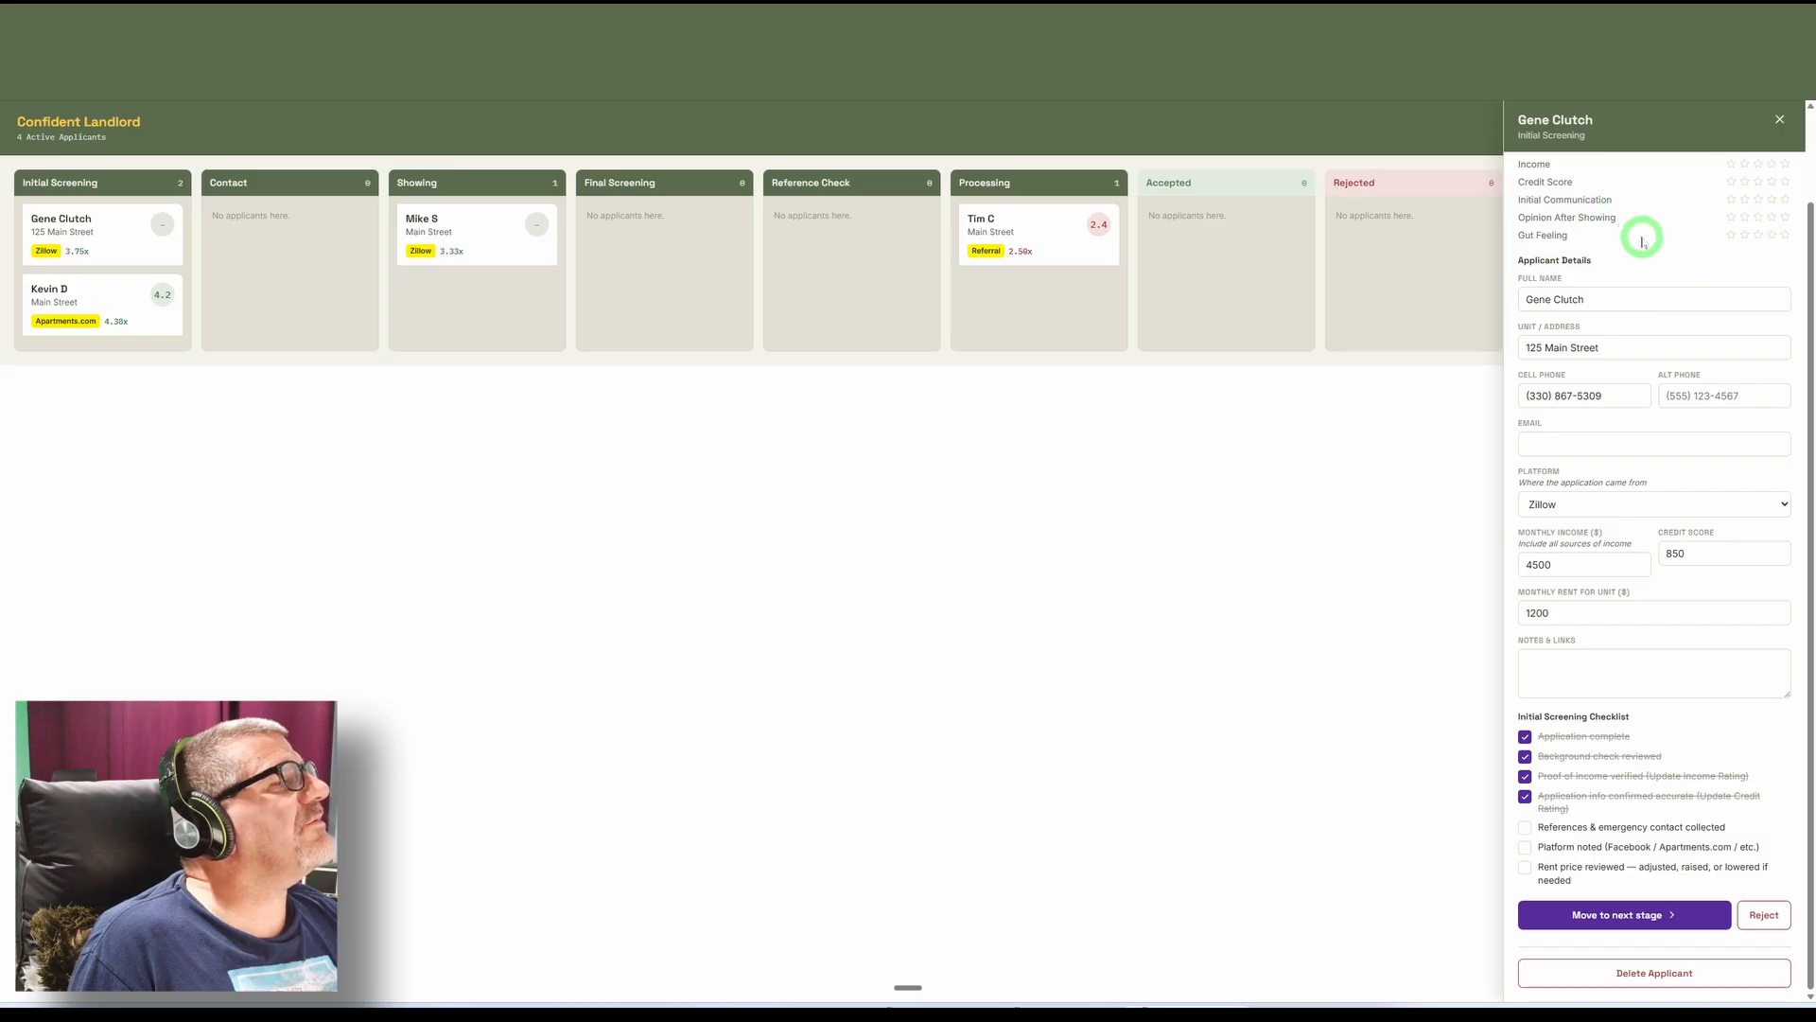
Rate the new applicant's Credit Score five stars, lower it to two stars, and set it back to five stars.
scroll(1642, 231, up, 2)
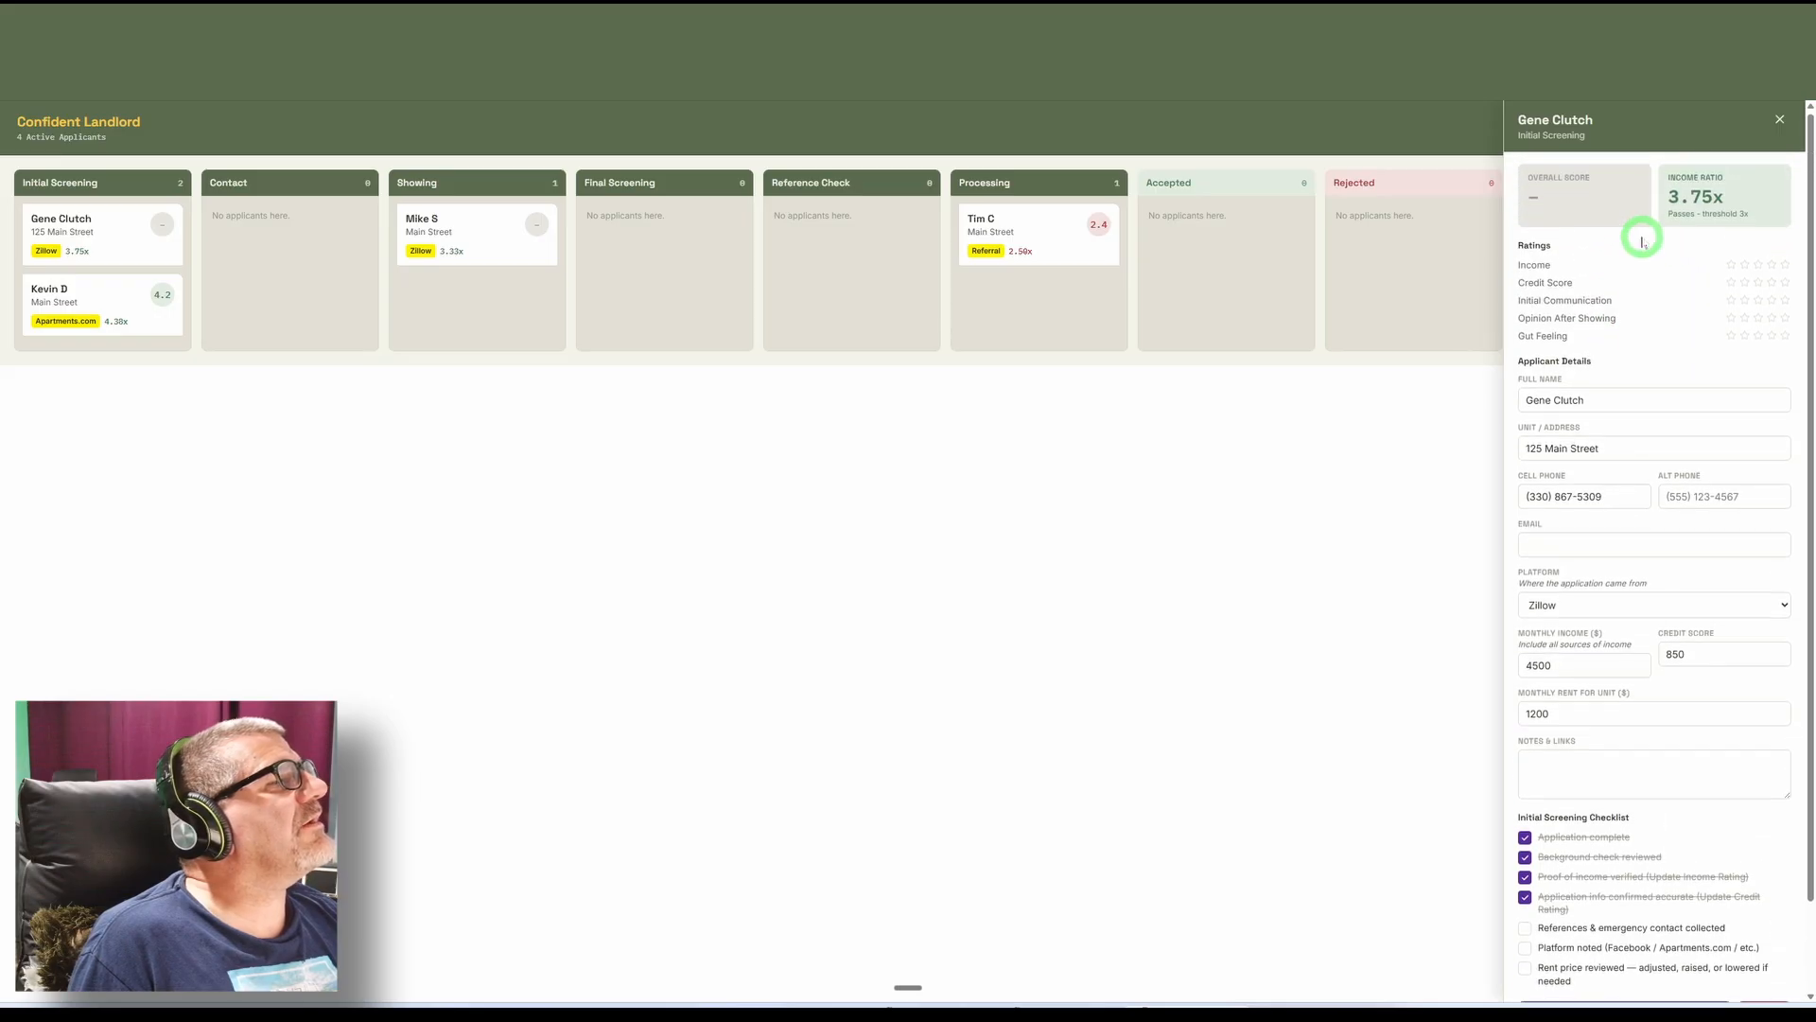
click(1785, 285)
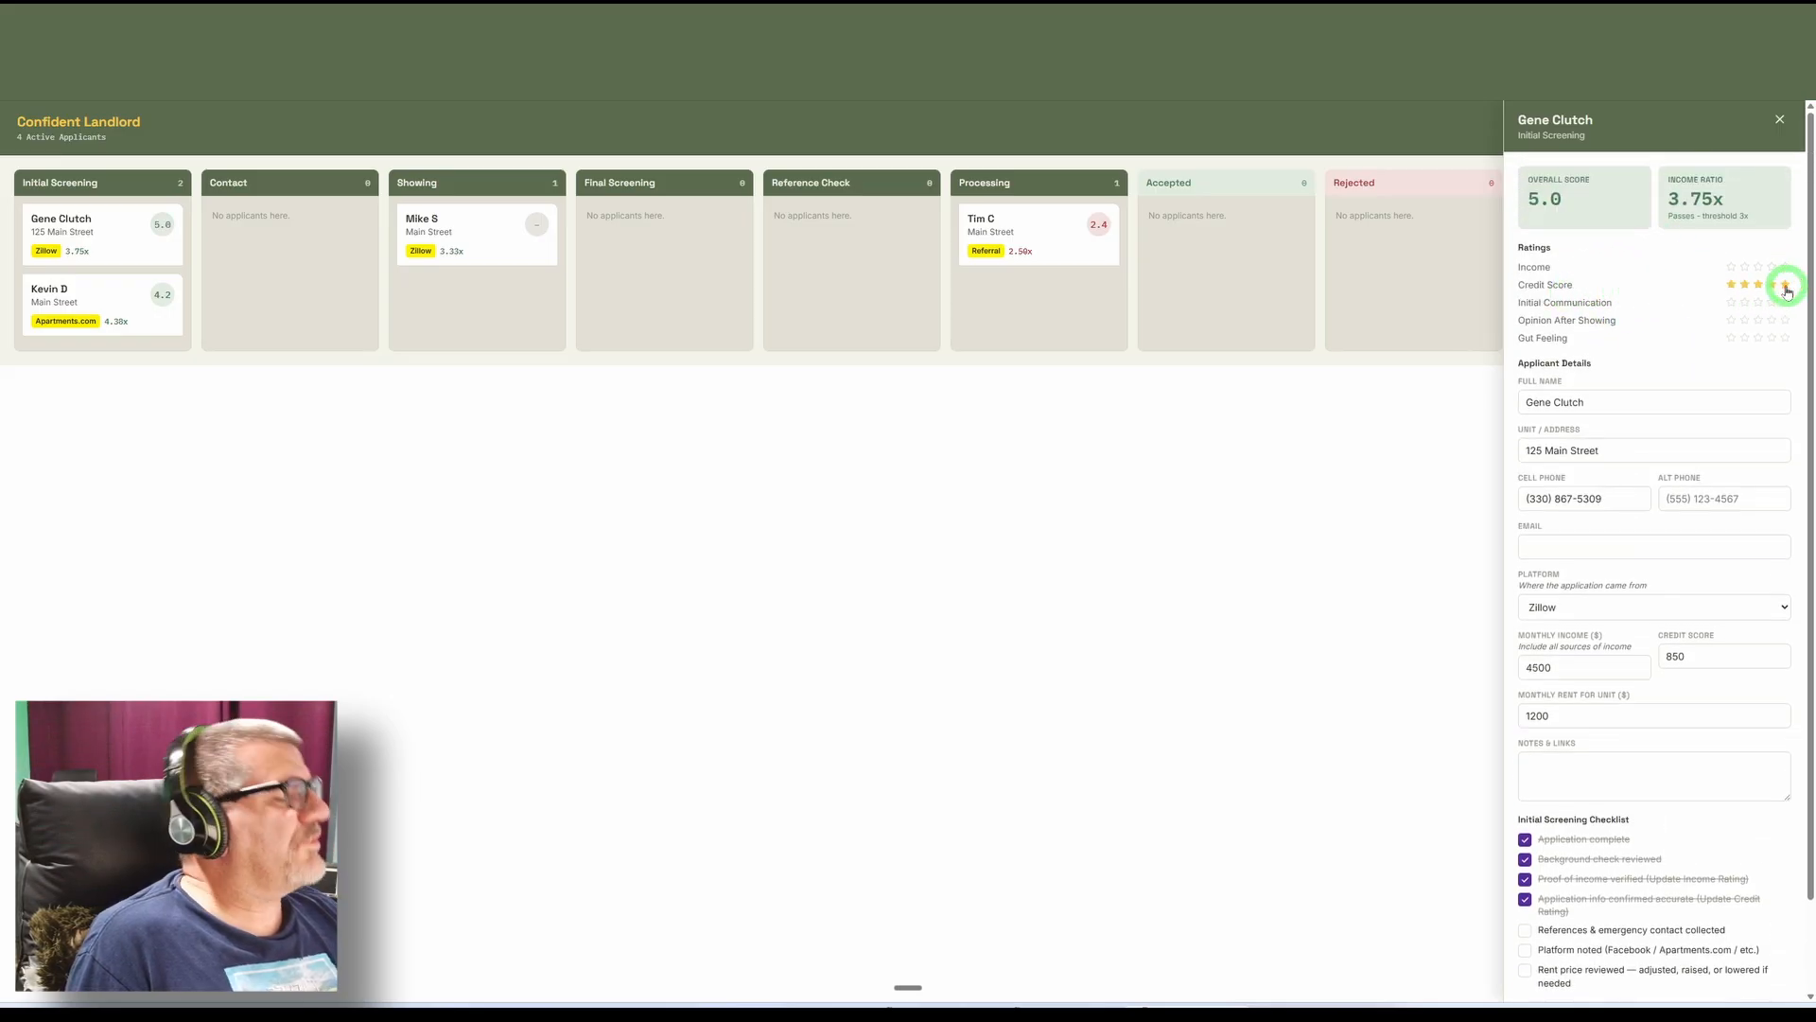
click(1746, 287)
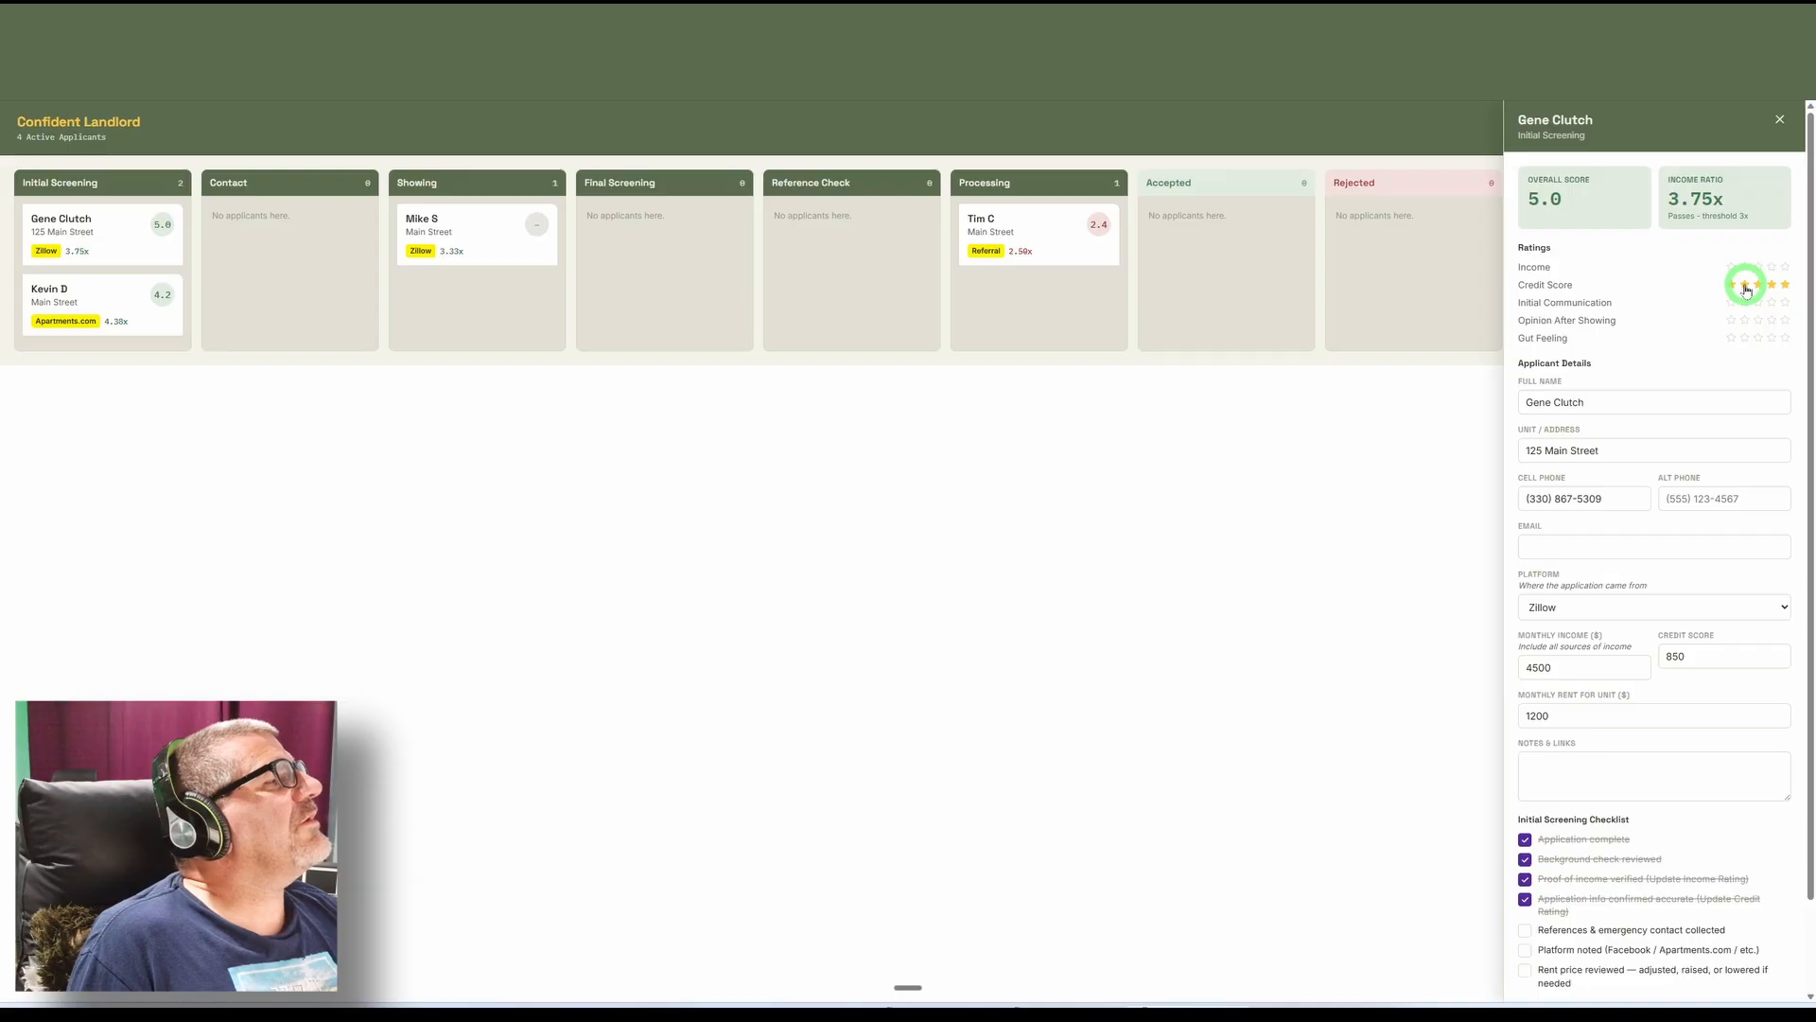
click(1747, 288)
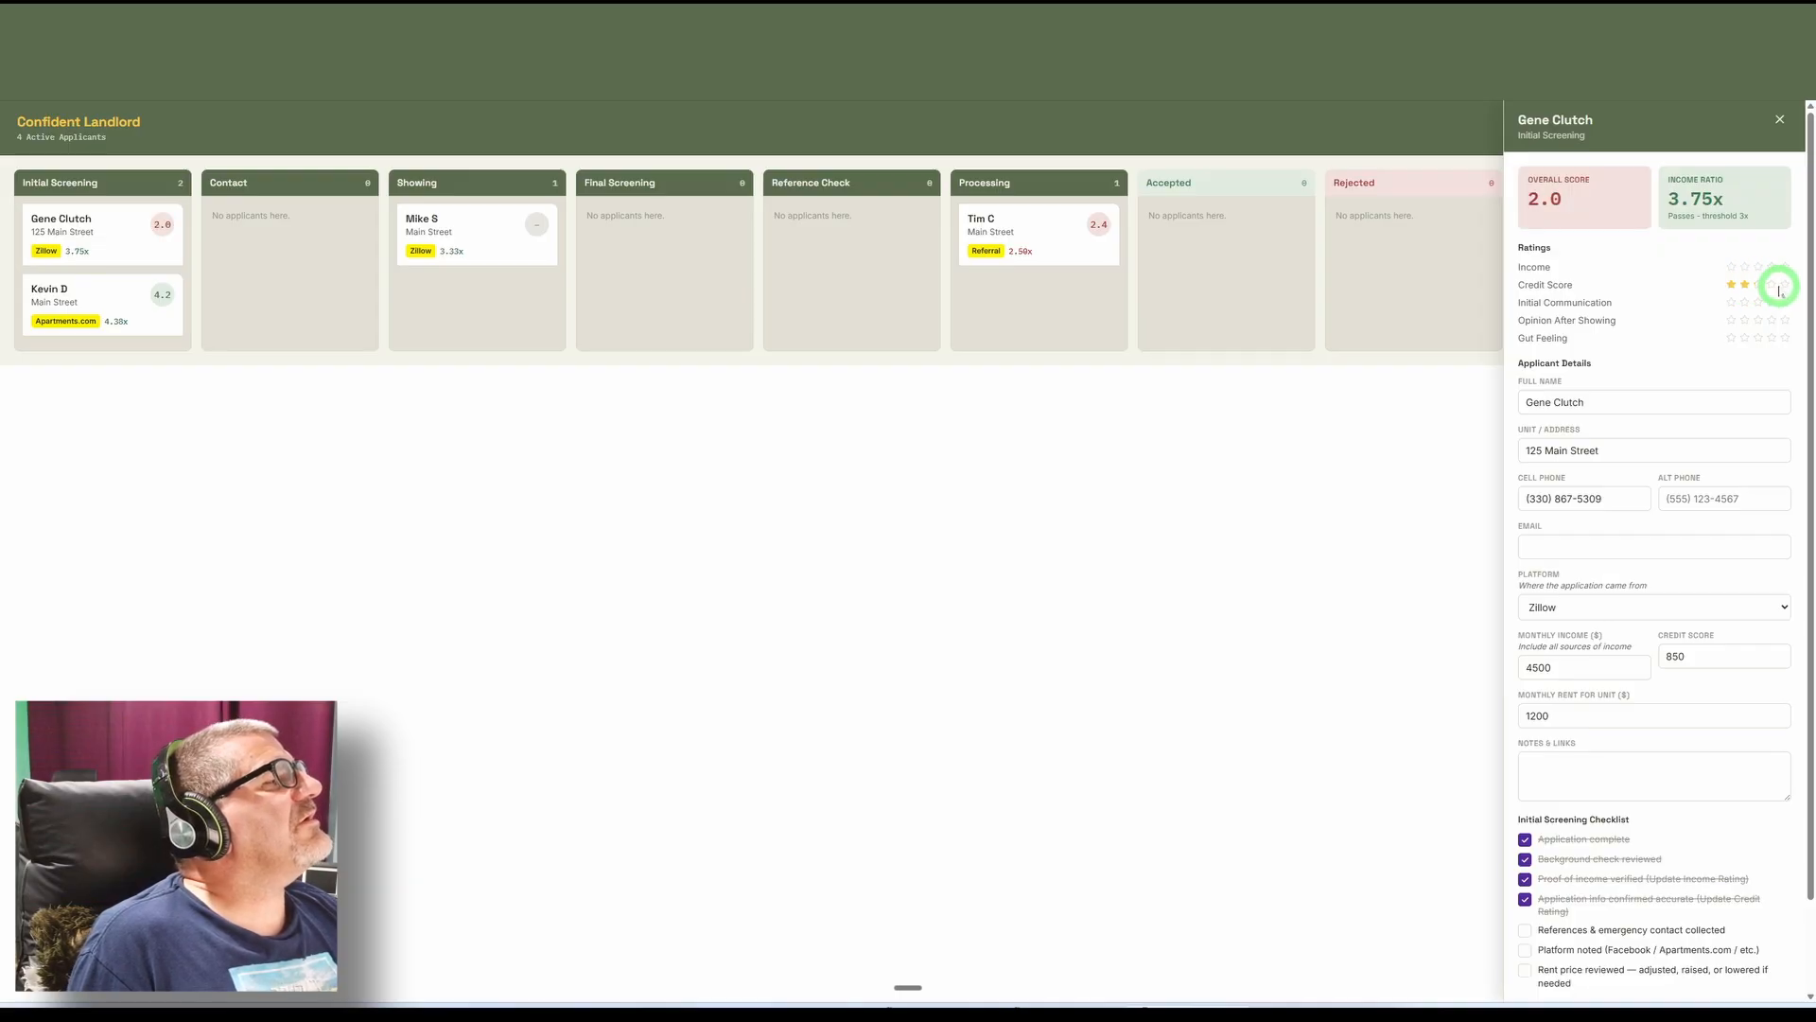
click(1785, 285)
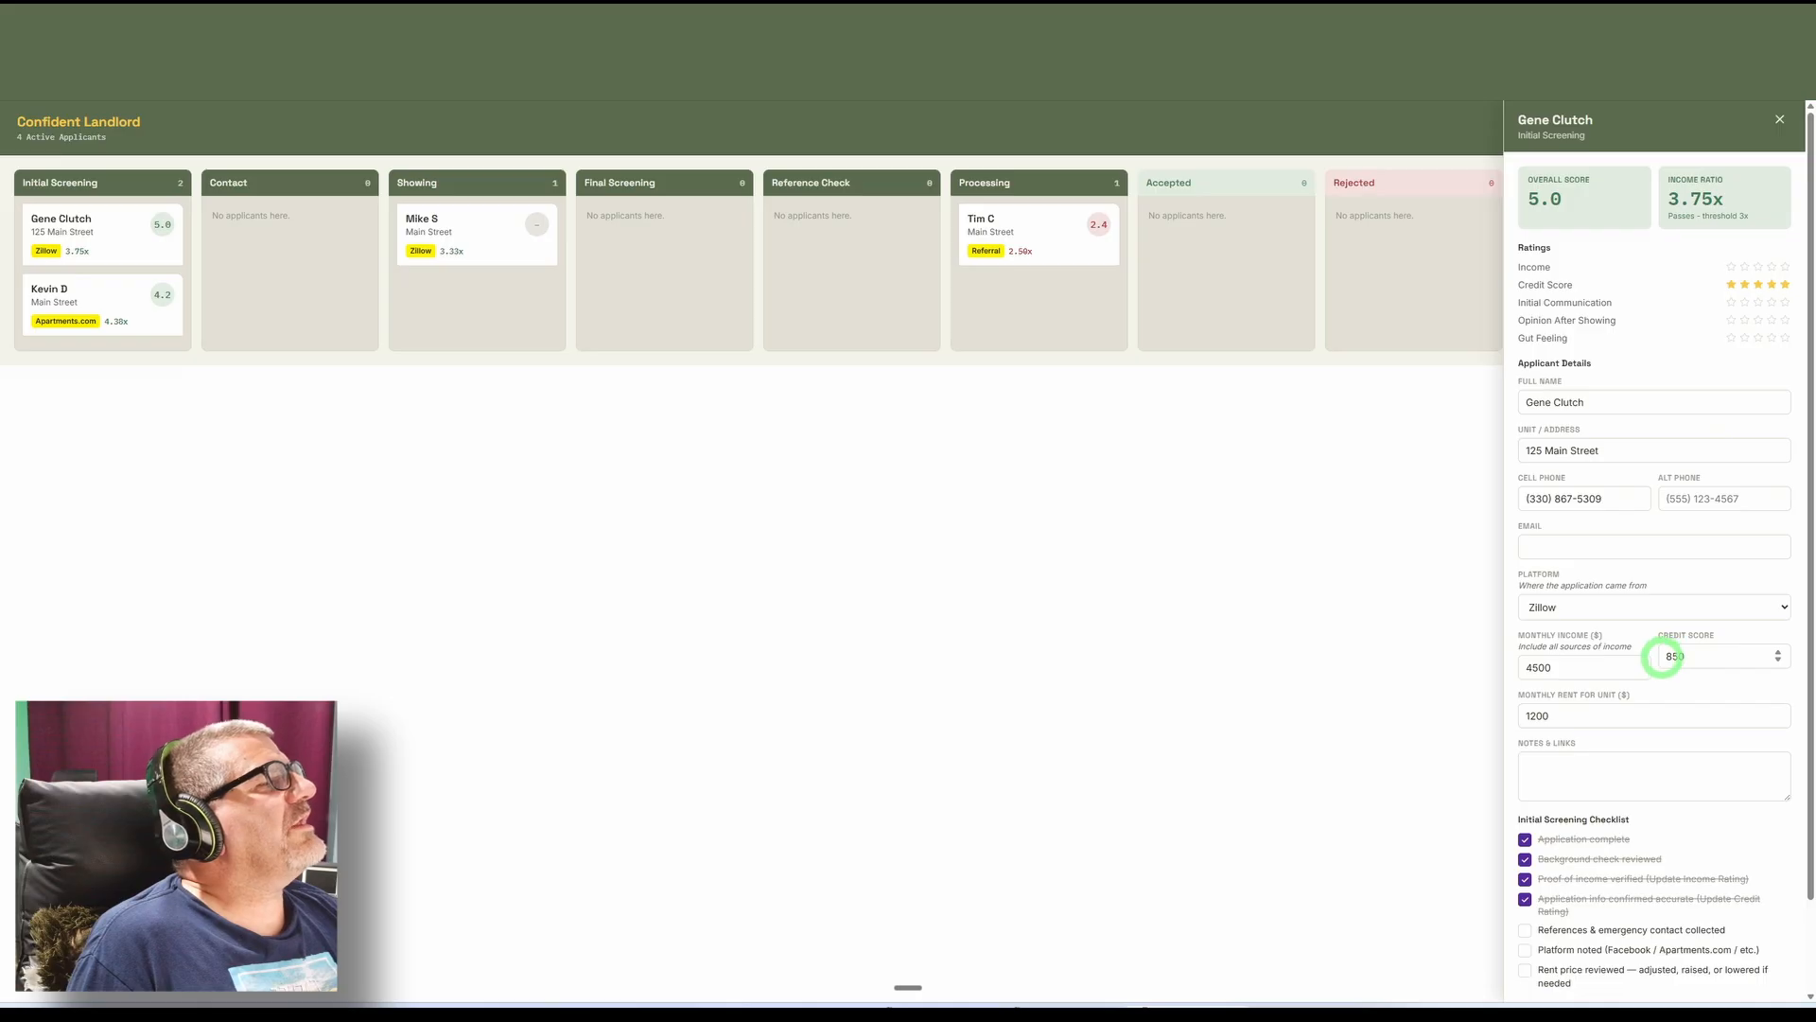
Check off the references, platform noted and rent price reviewed items, and move the applicant on to the Contact stage.
scroll(1671, 596, down, 1)
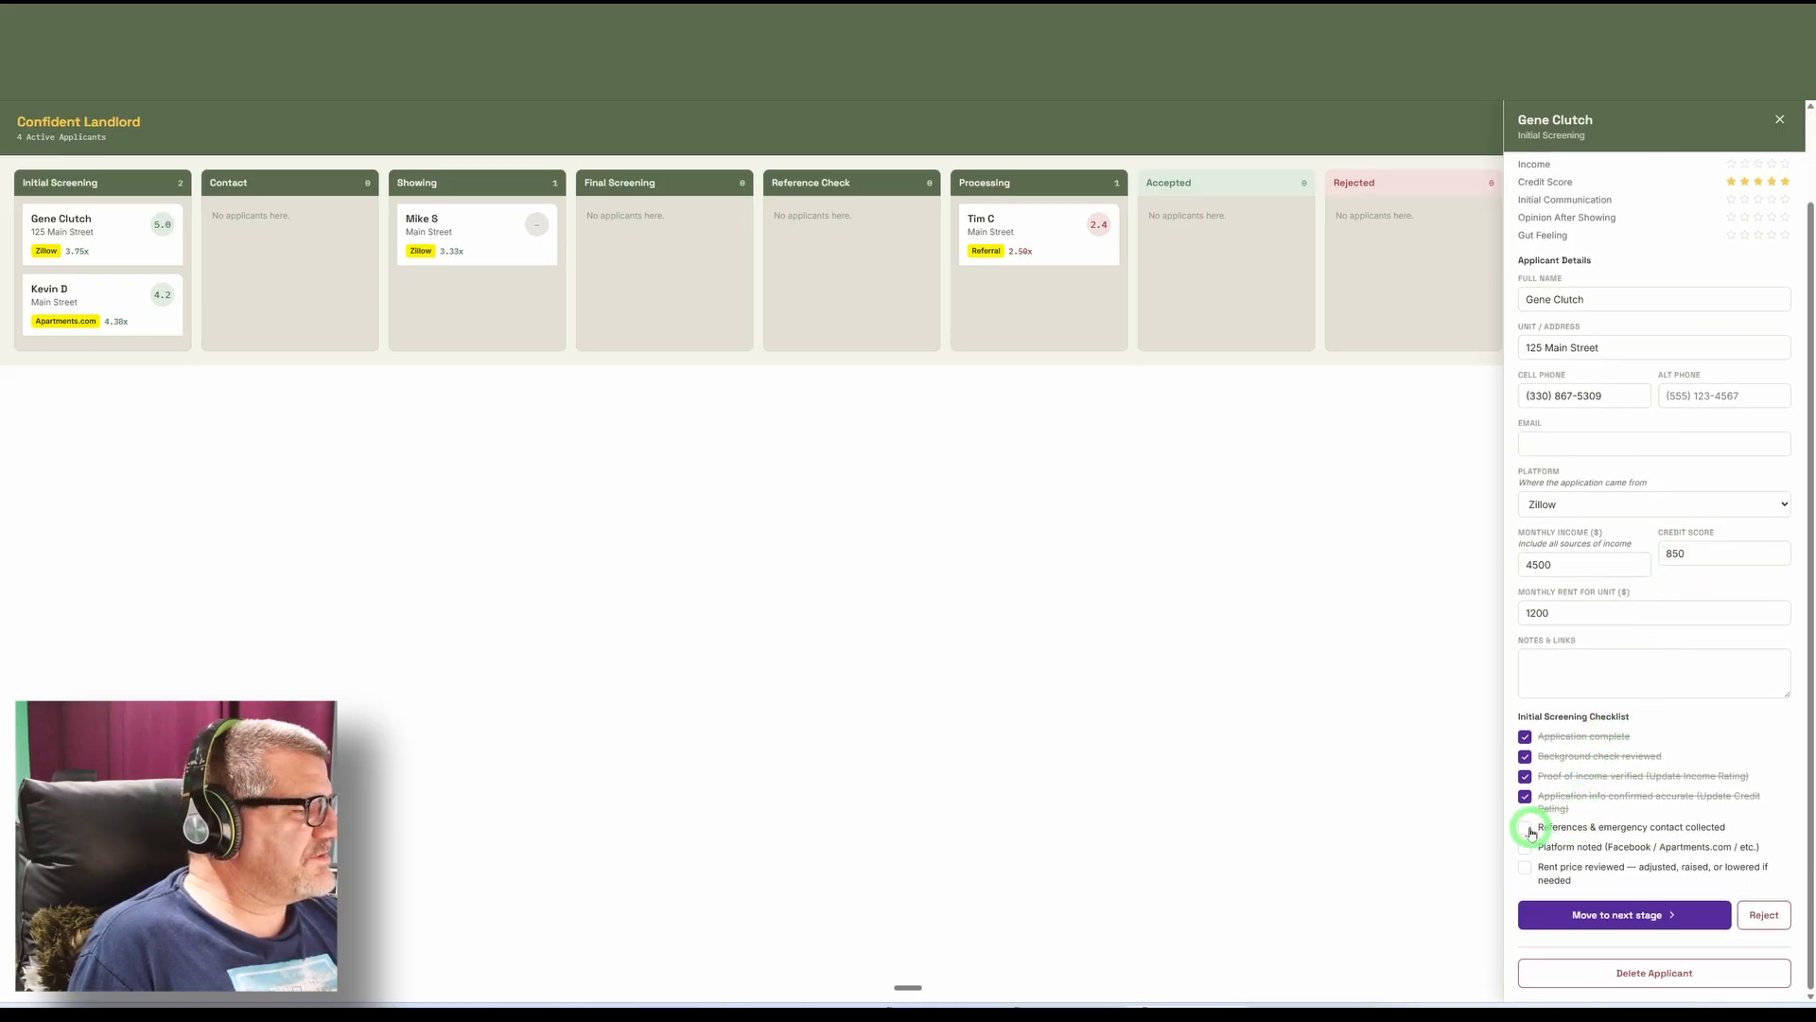
click(1526, 828)
click(1525, 848)
click(1525, 867)
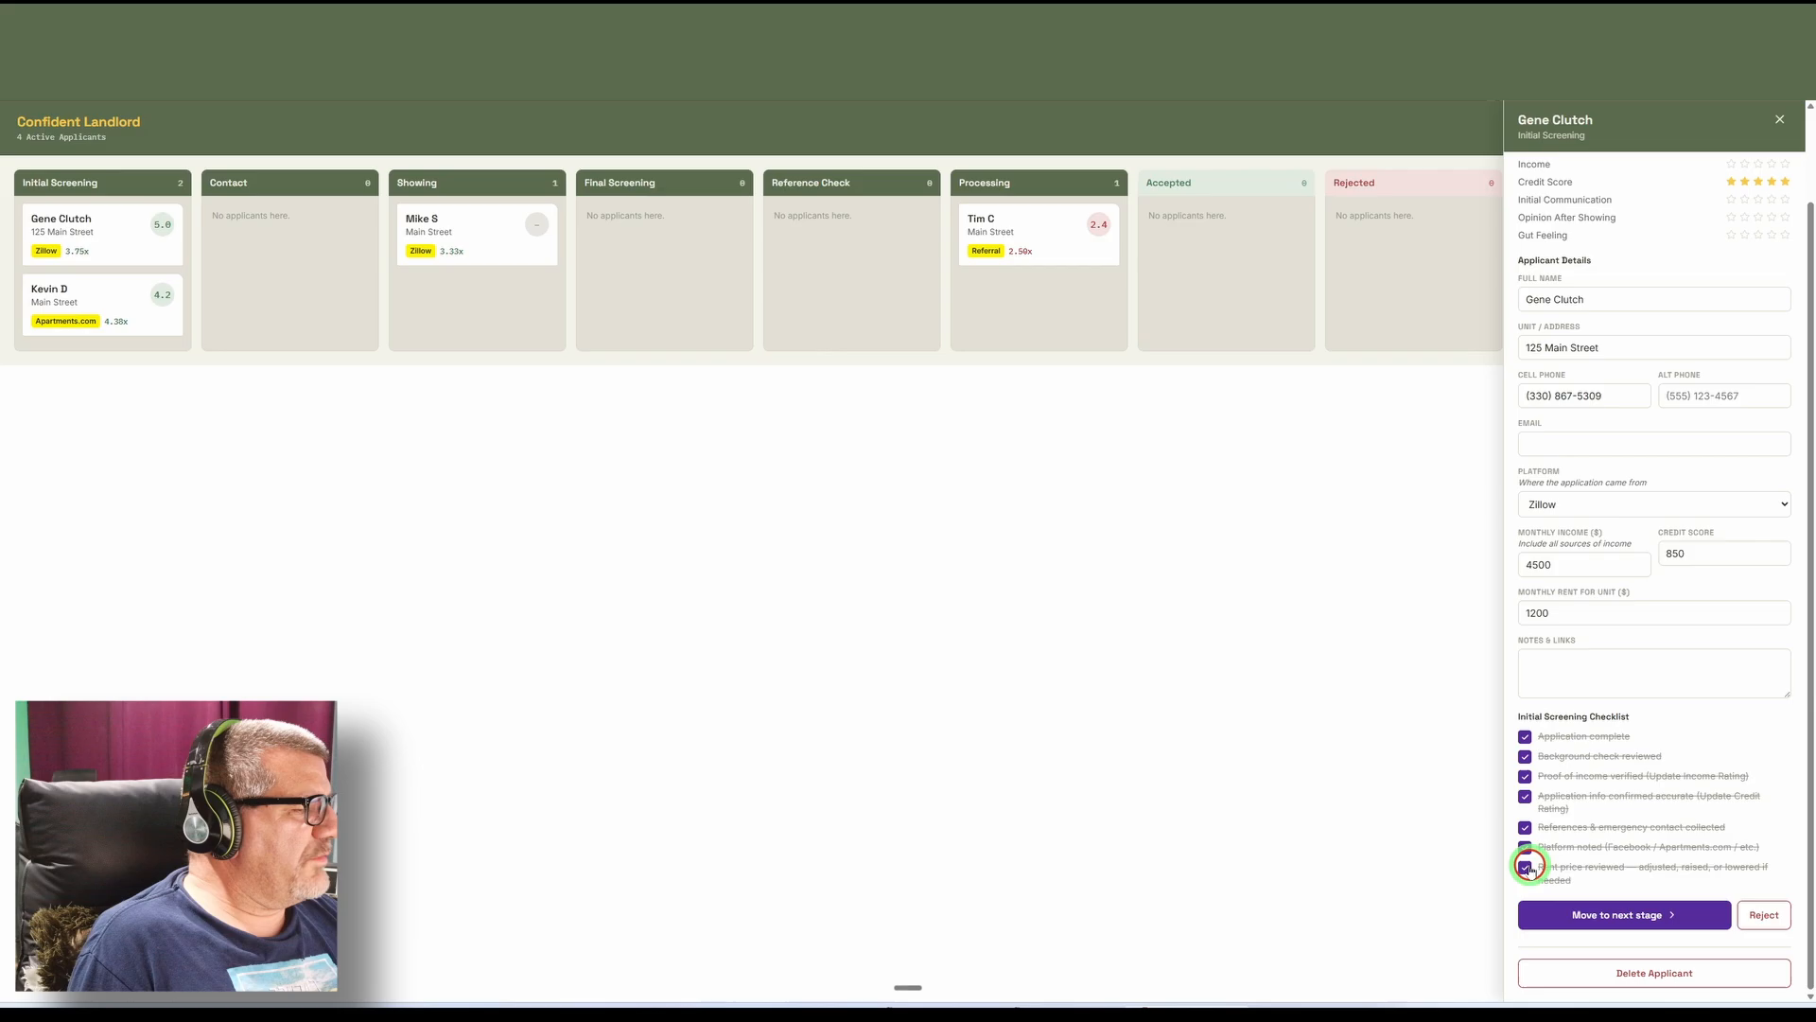
click(1621, 911)
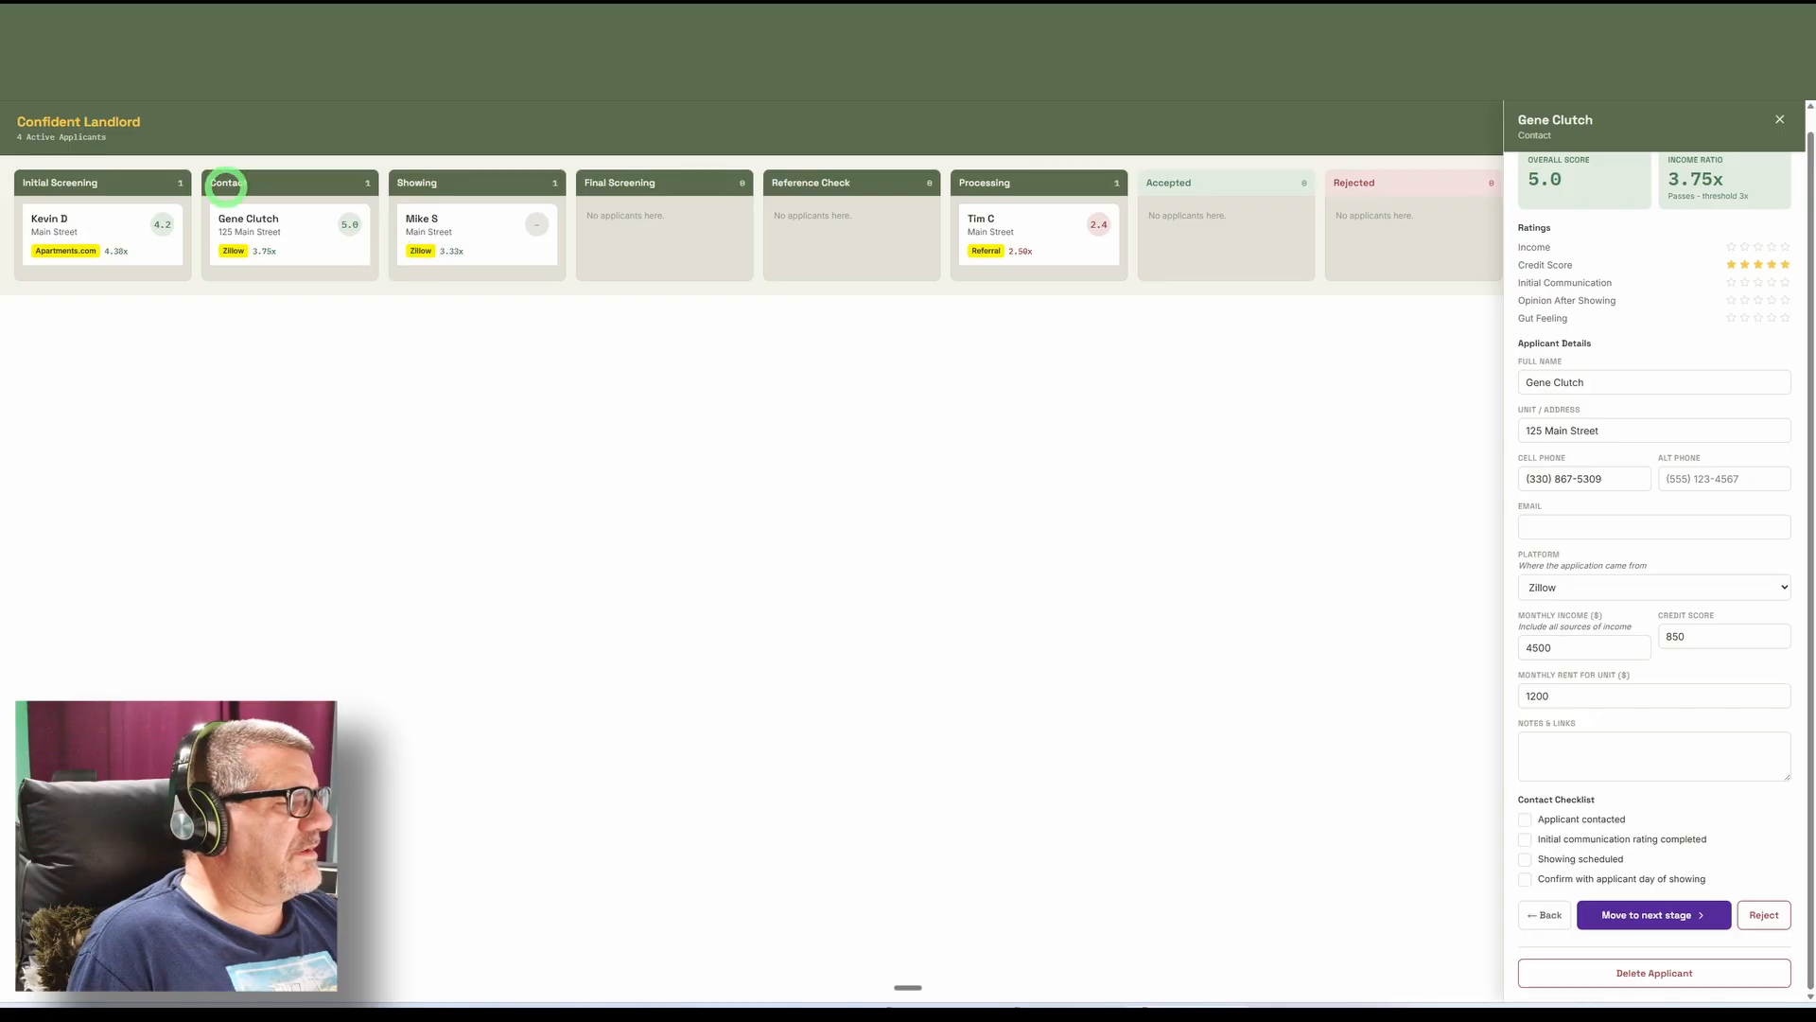
Check off applicant contacted and initial communication rating completed in the Contact checklist, and rate Initial Communication four stars.
click(1525, 820)
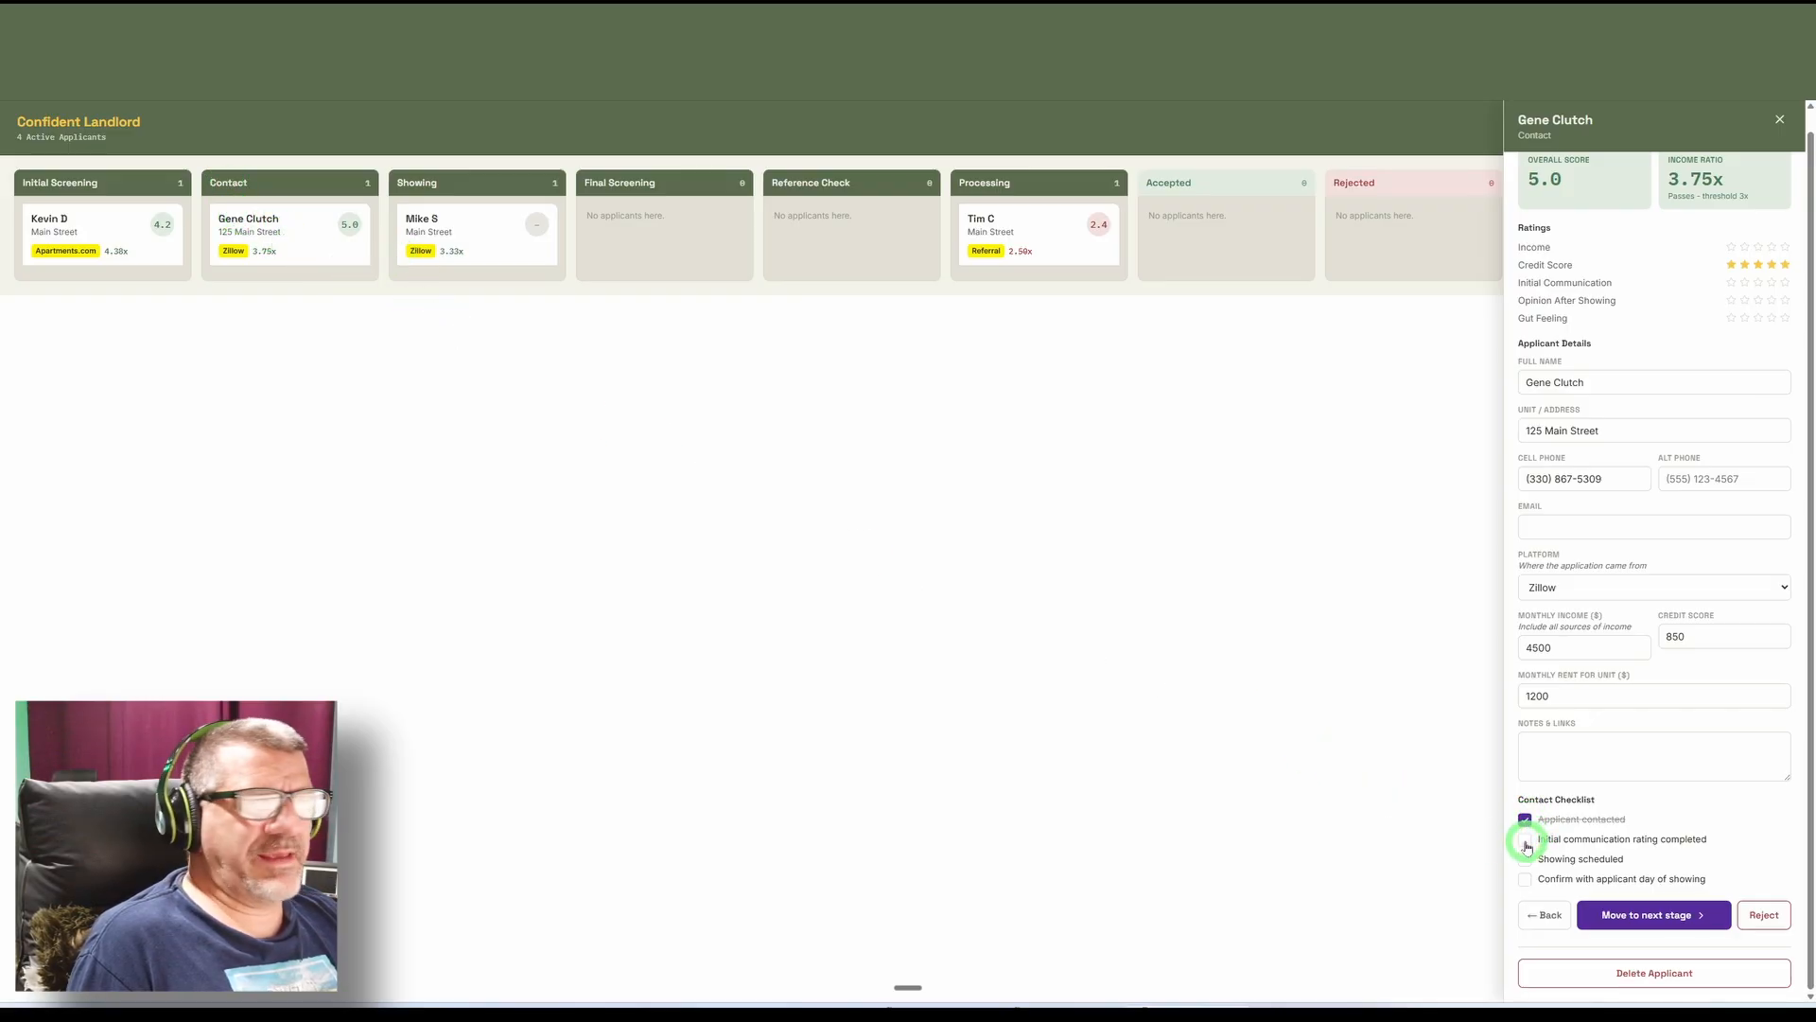
click(1524, 841)
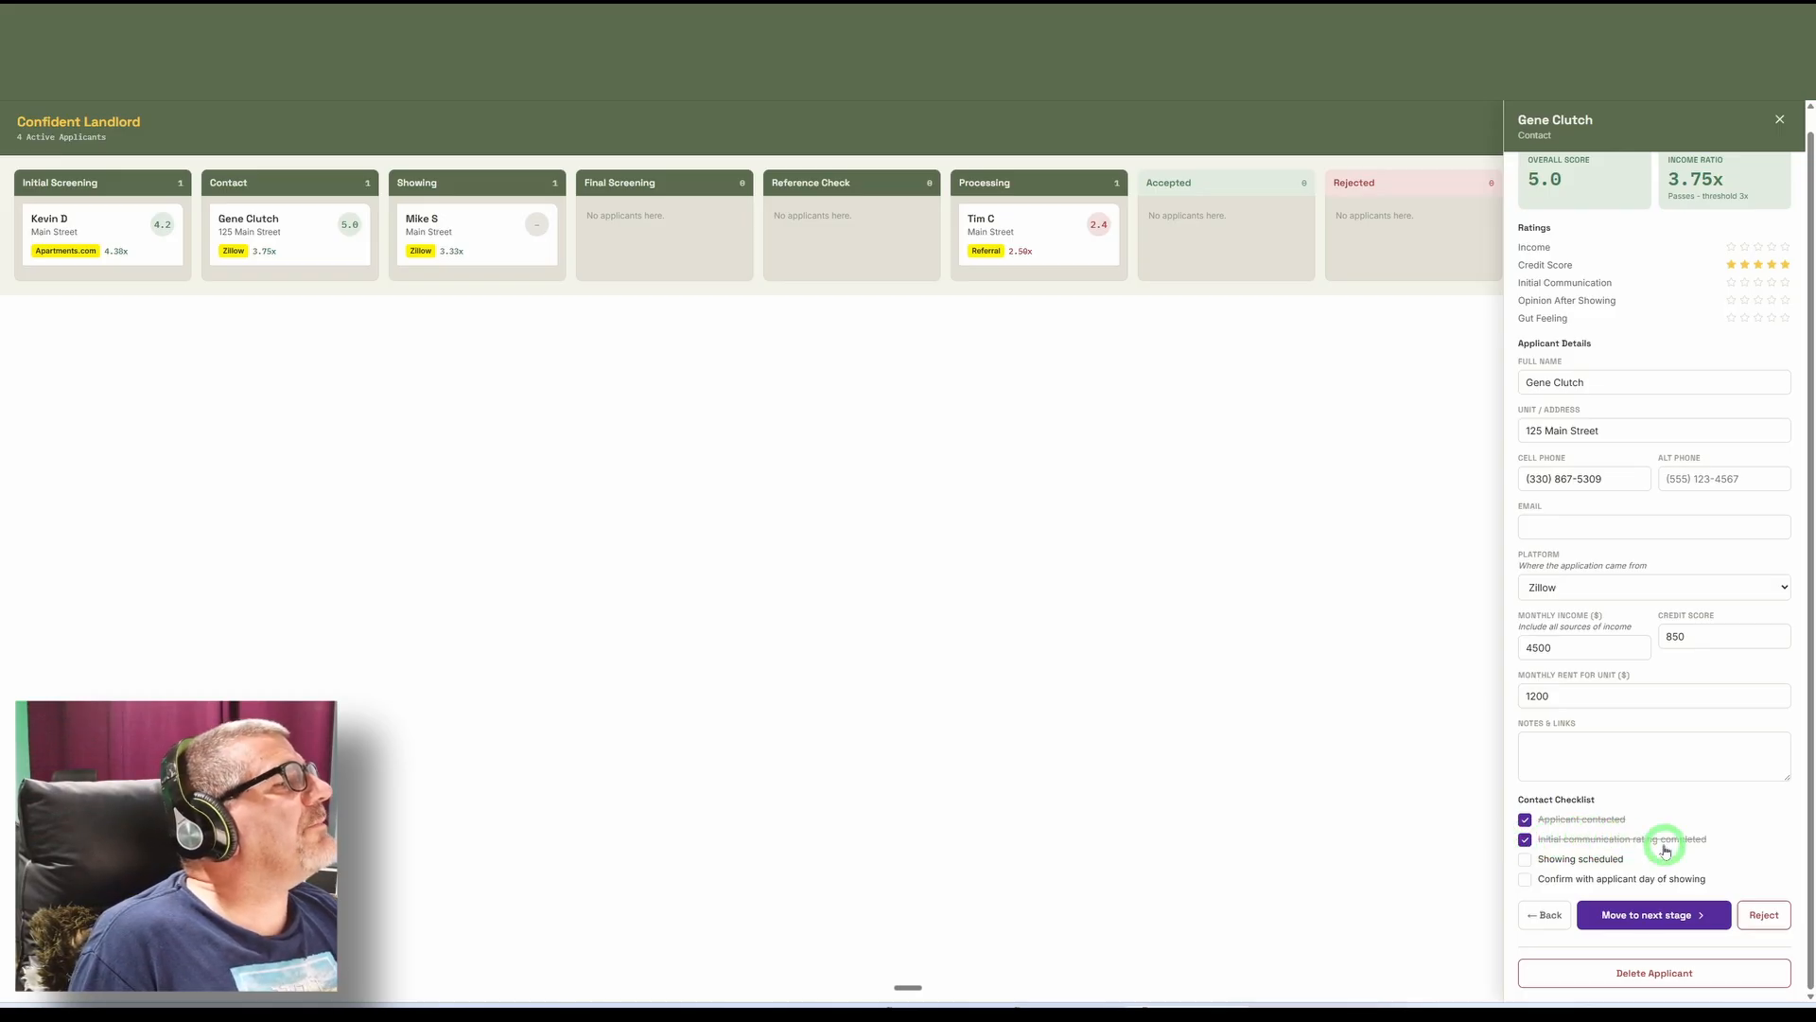
scroll(1660, 794, up, 1)
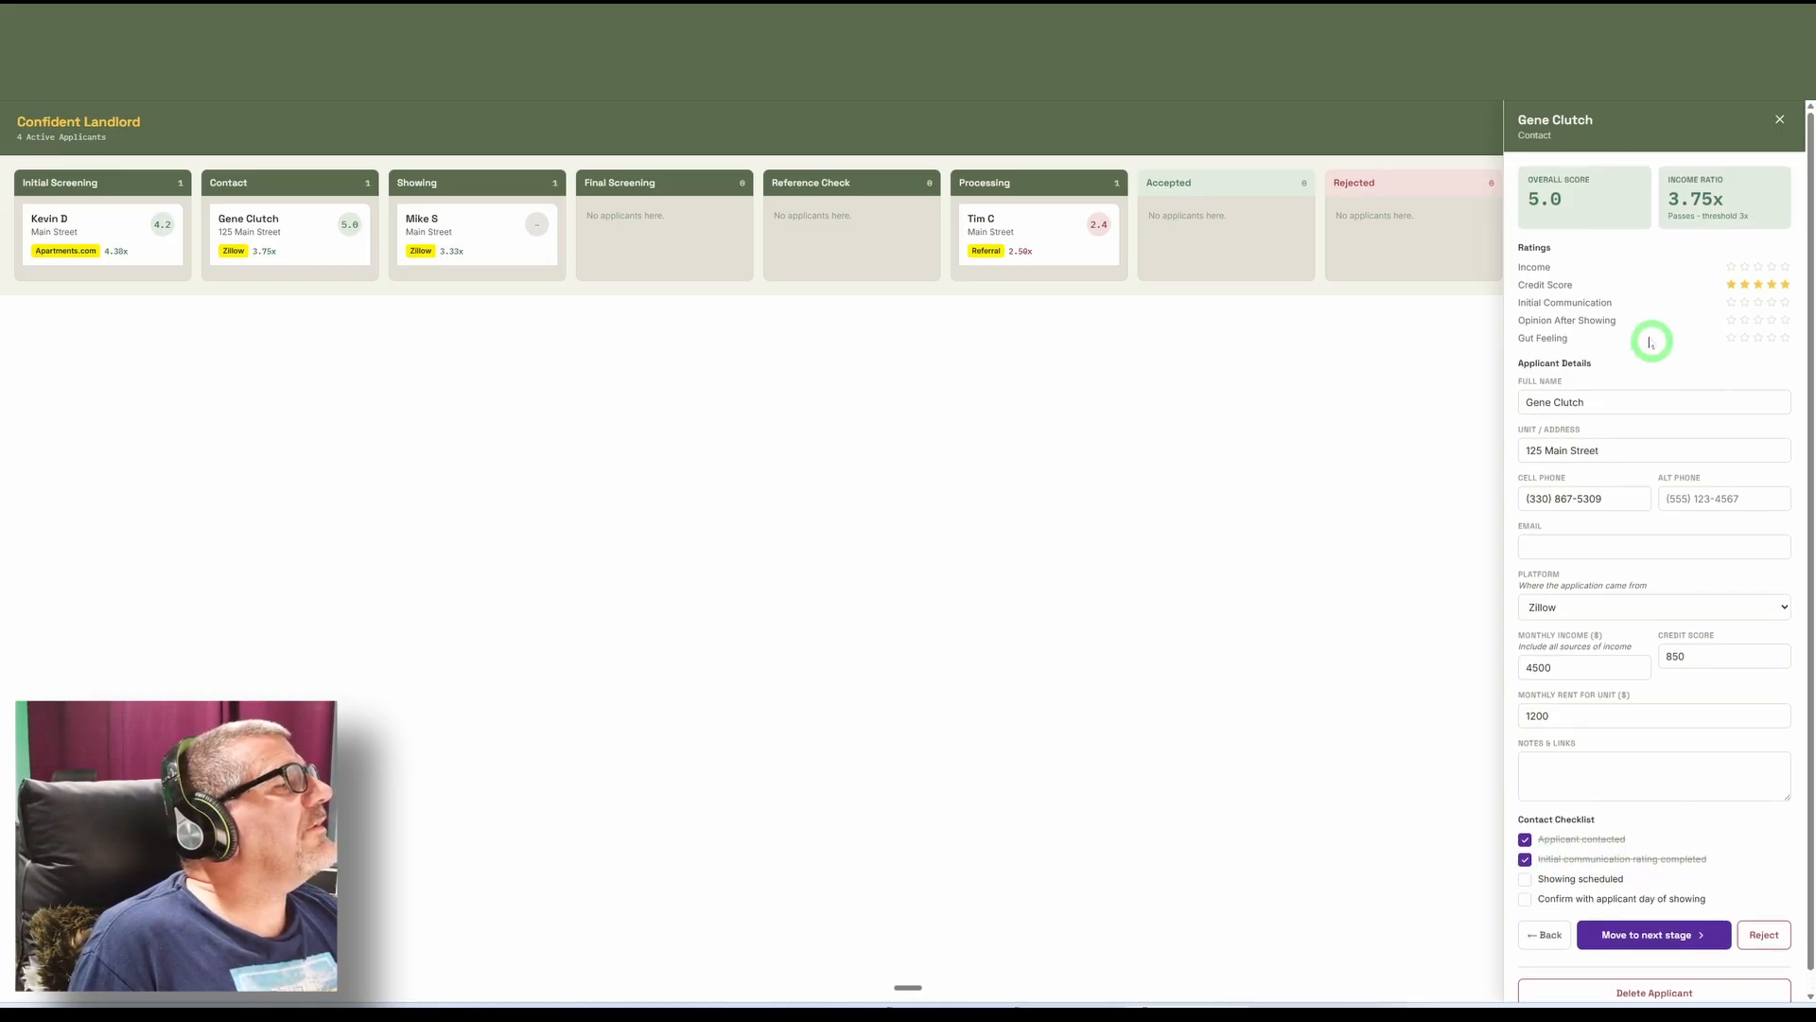
click(1772, 305)
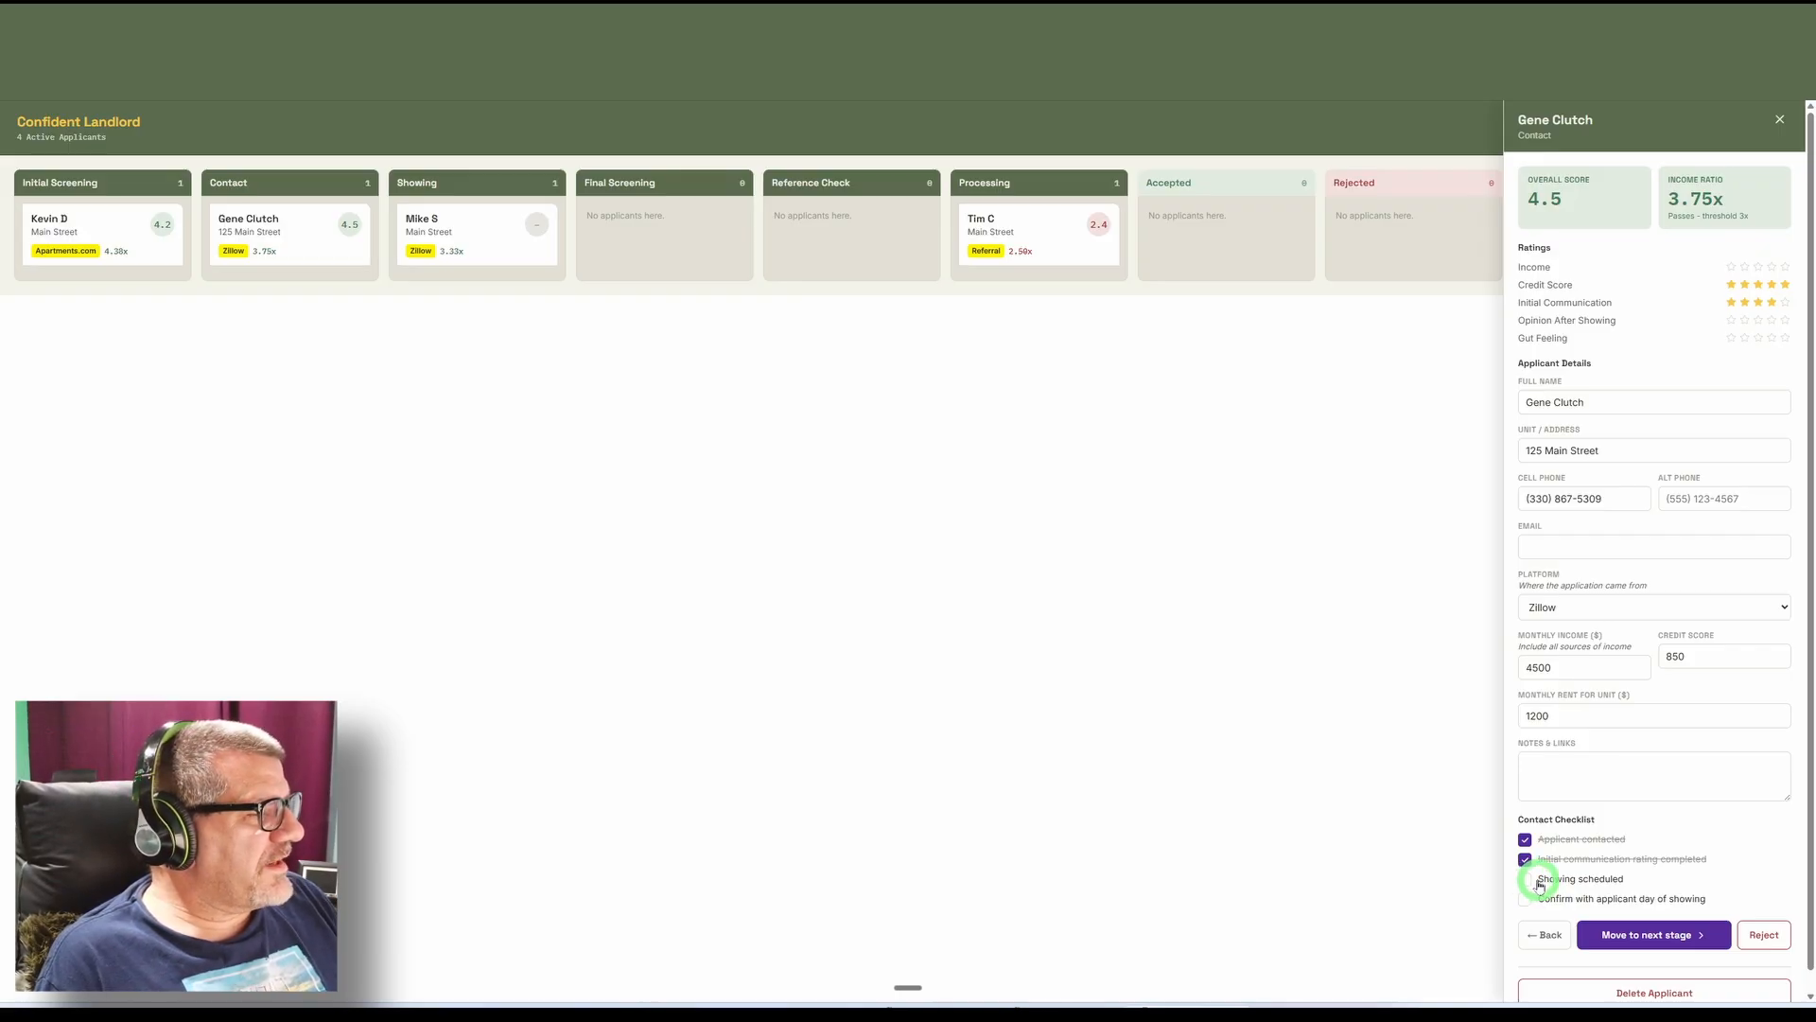
Check off showing scheduled and confirm with applicant day of showing in the Contact checklist, and move the applicant to the Showing stage.
click(1526, 879)
click(1526, 899)
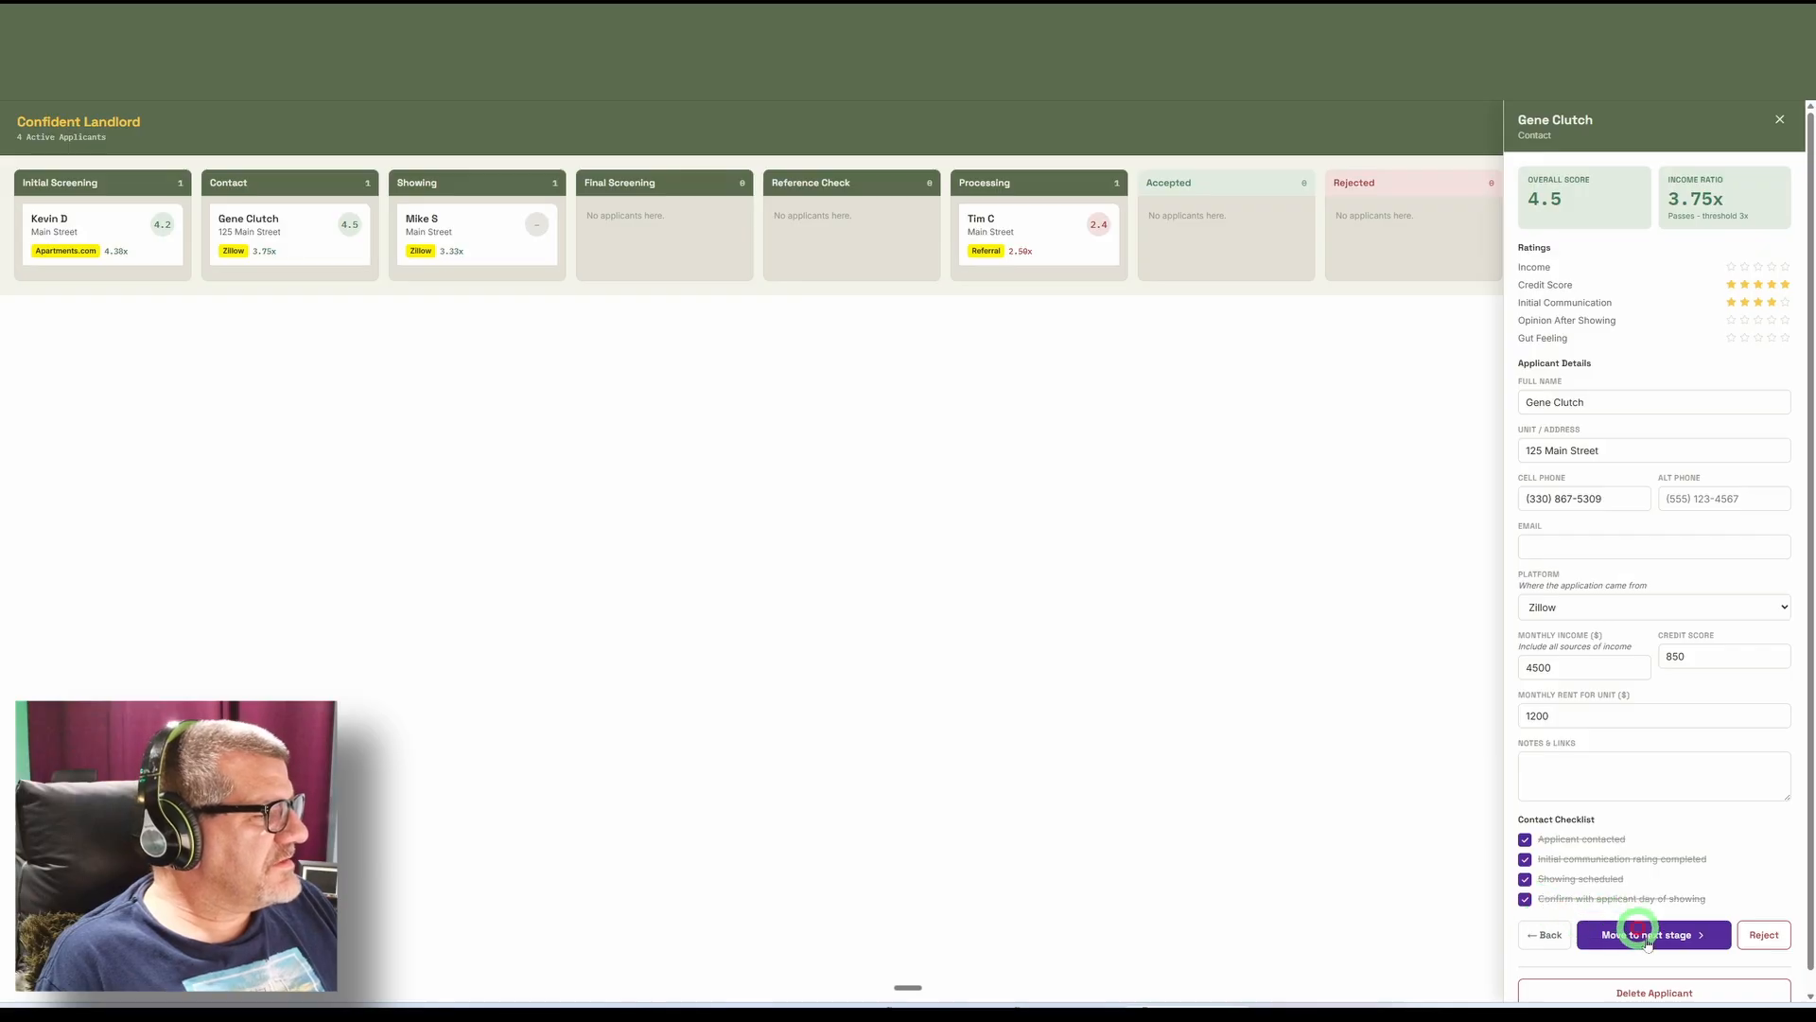
click(1643, 941)
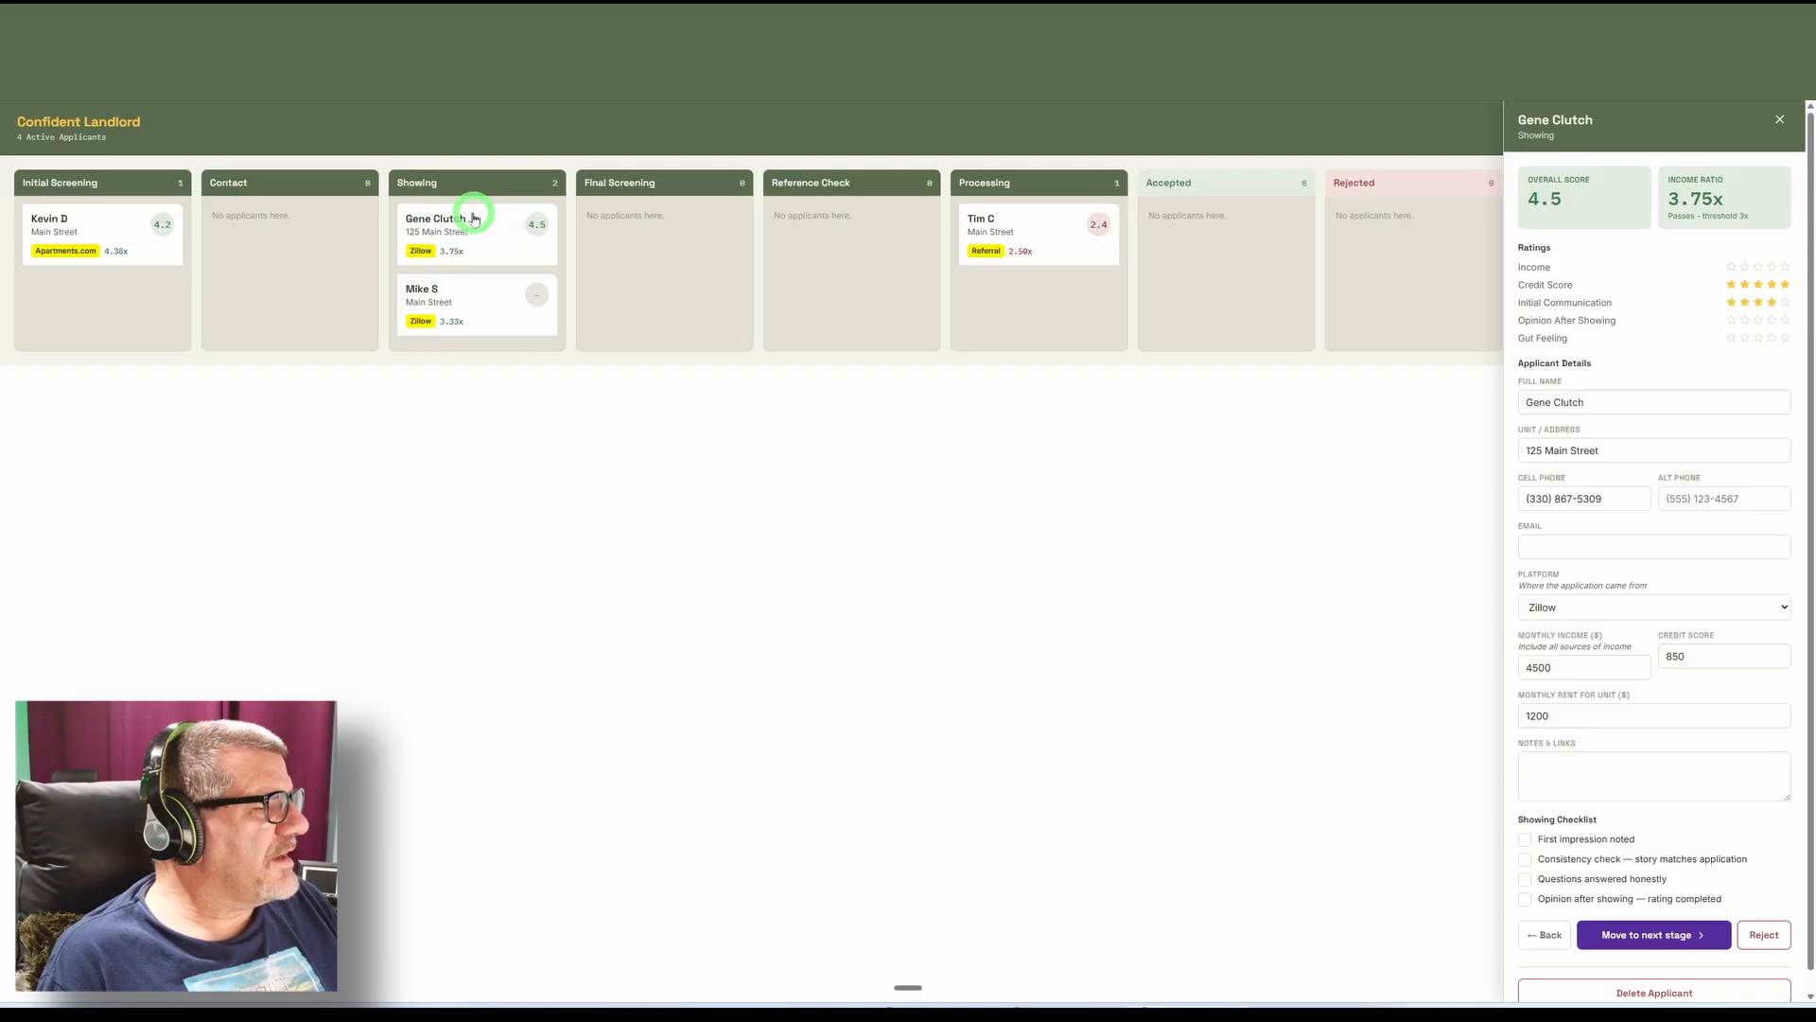
Check off first impression, consistency check, questions answered honestly and opinion after showing in the Showing checklist, and move the applicant to Final Screening.
click(1525, 840)
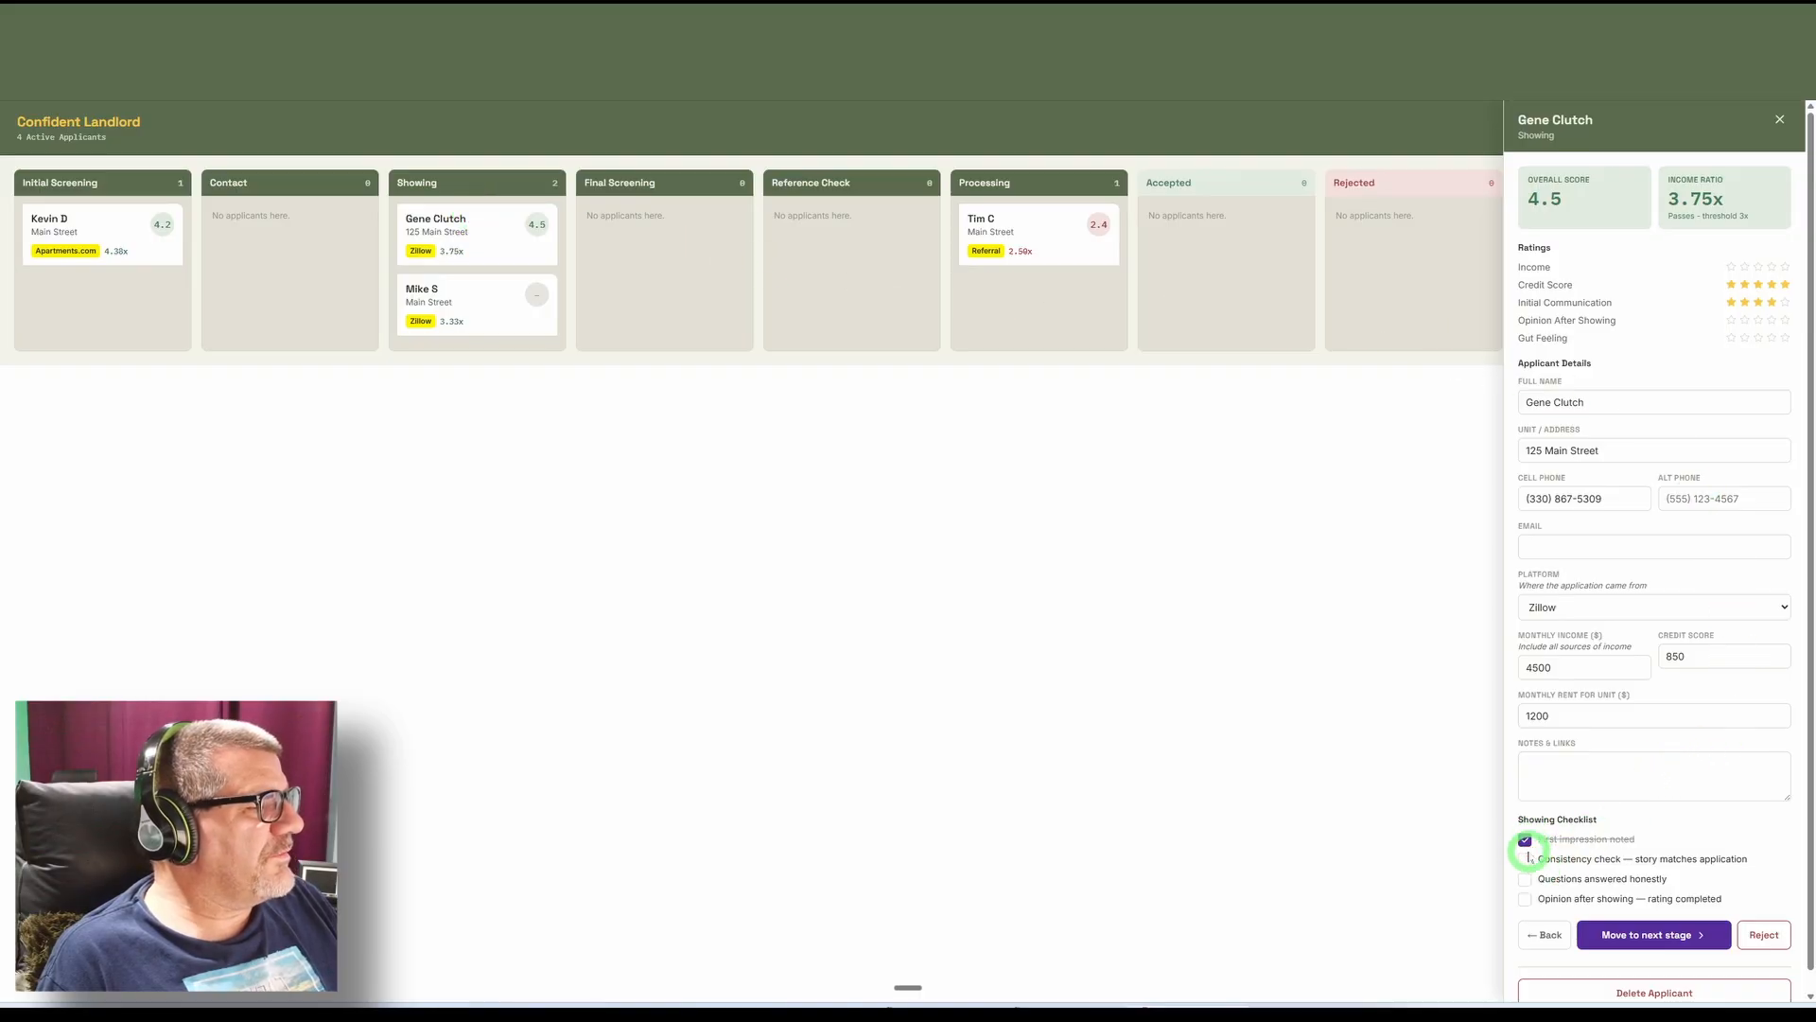
click(1524, 859)
click(1525, 879)
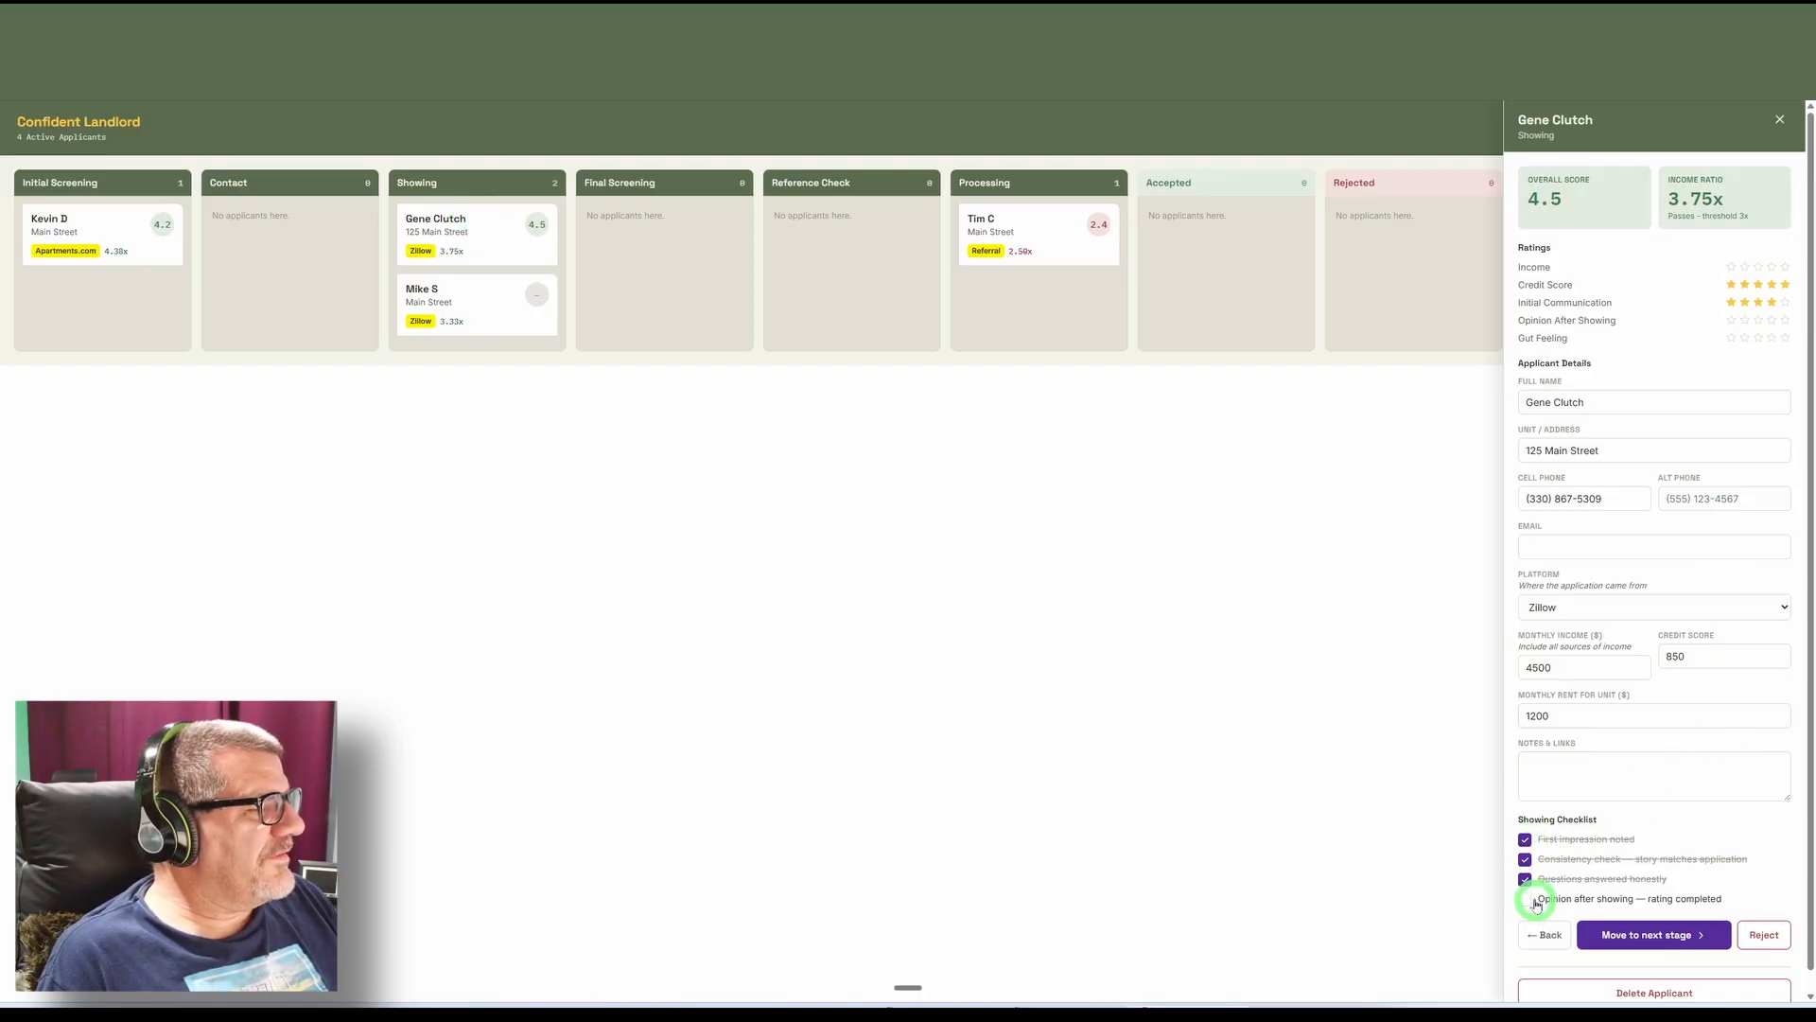
click(1525, 900)
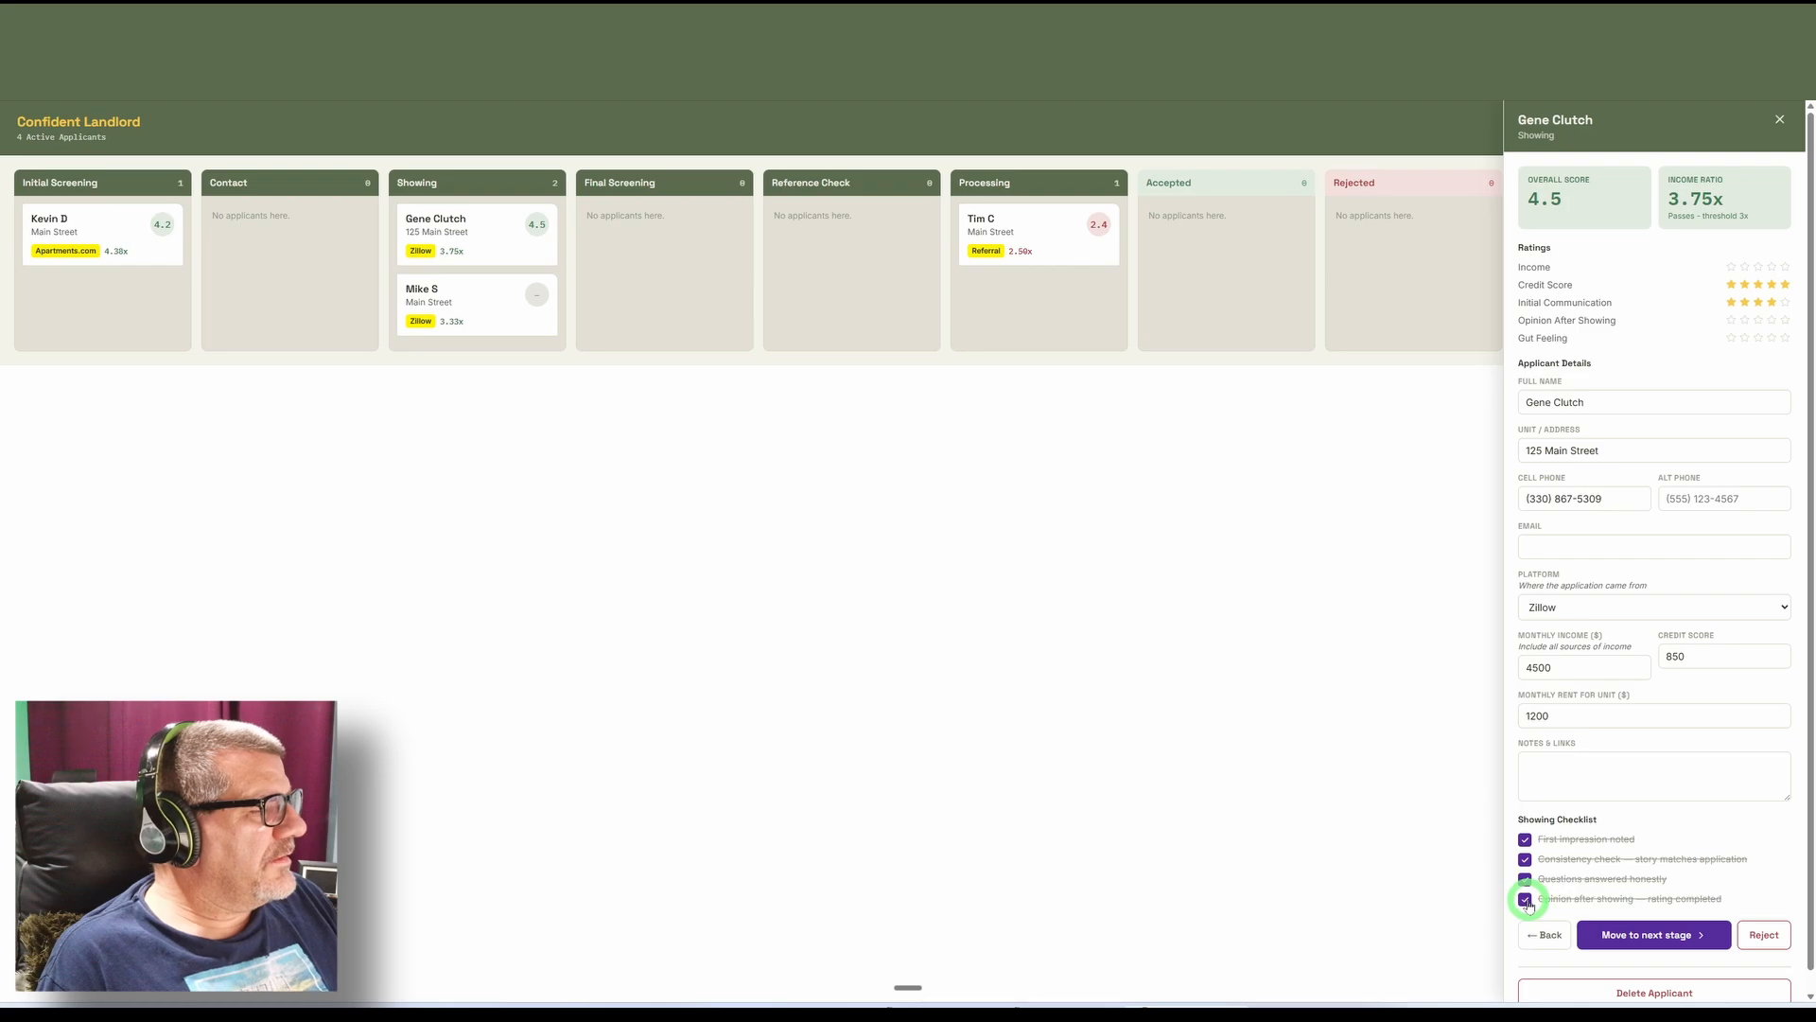
click(1655, 936)
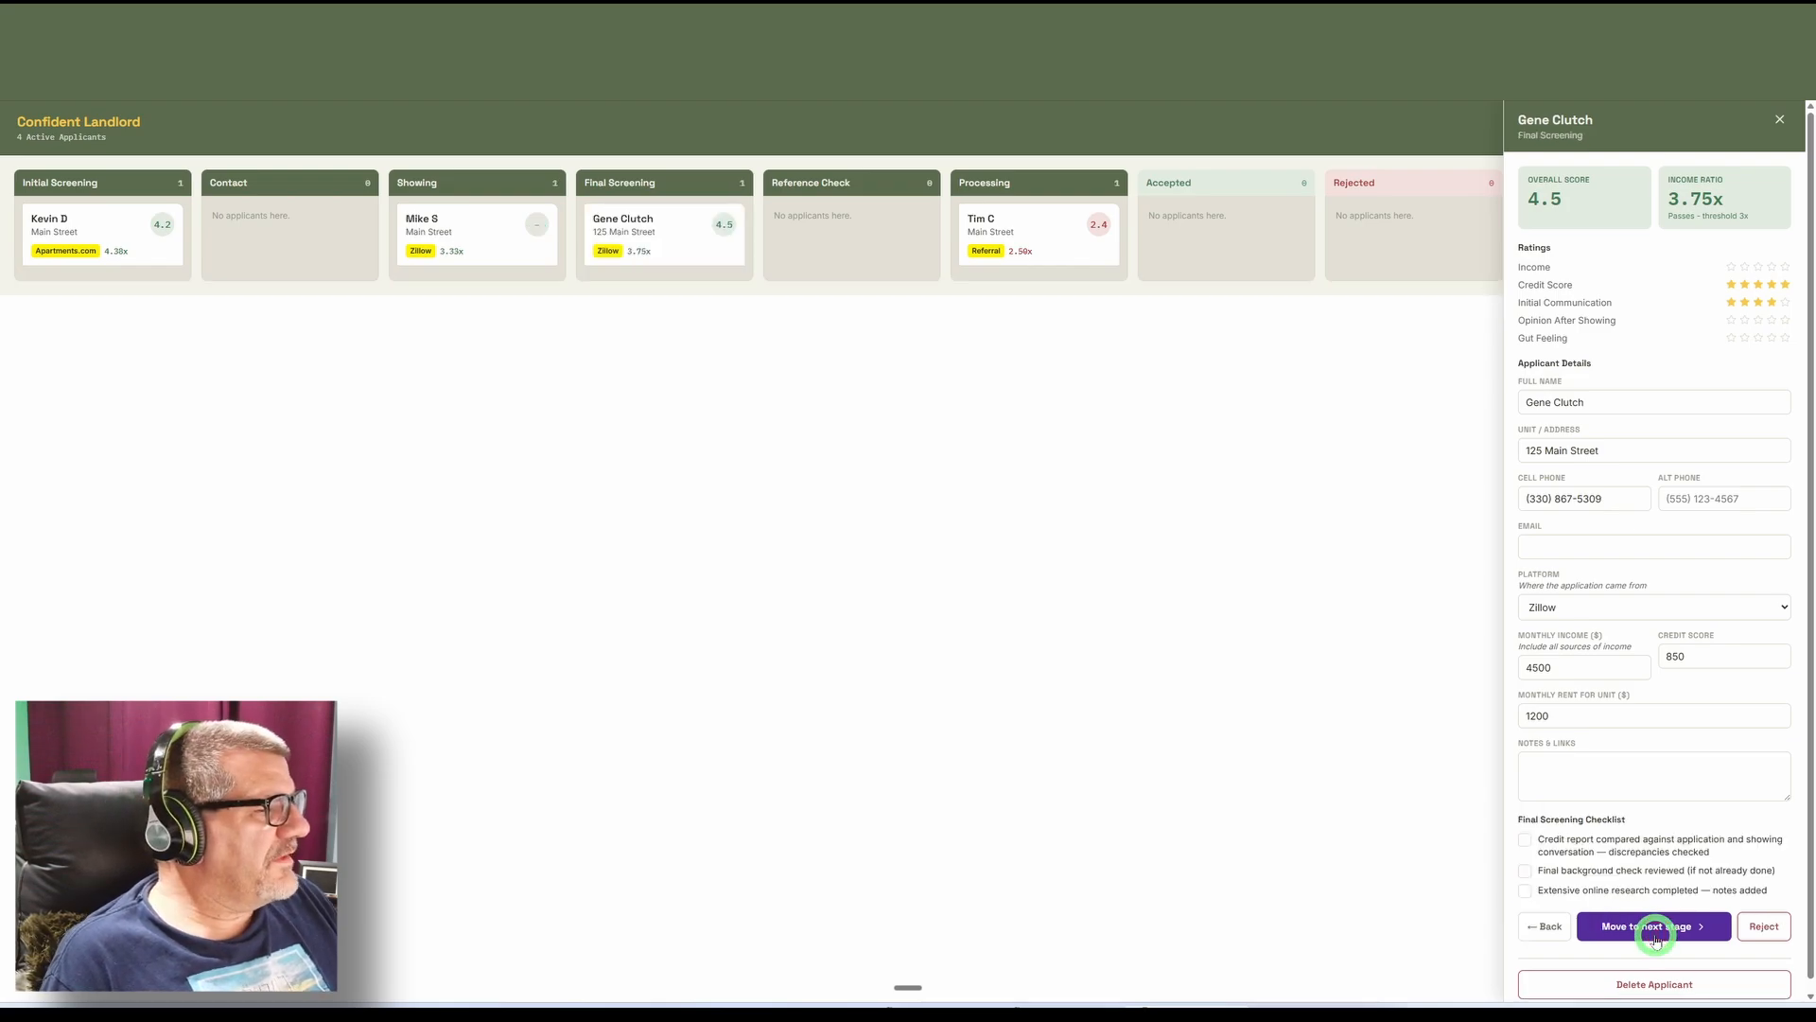
Check off credit report comparison, final background check and extensive online research in the Final Screening checklist, and move the applicant to Reference Check.
click(1529, 843)
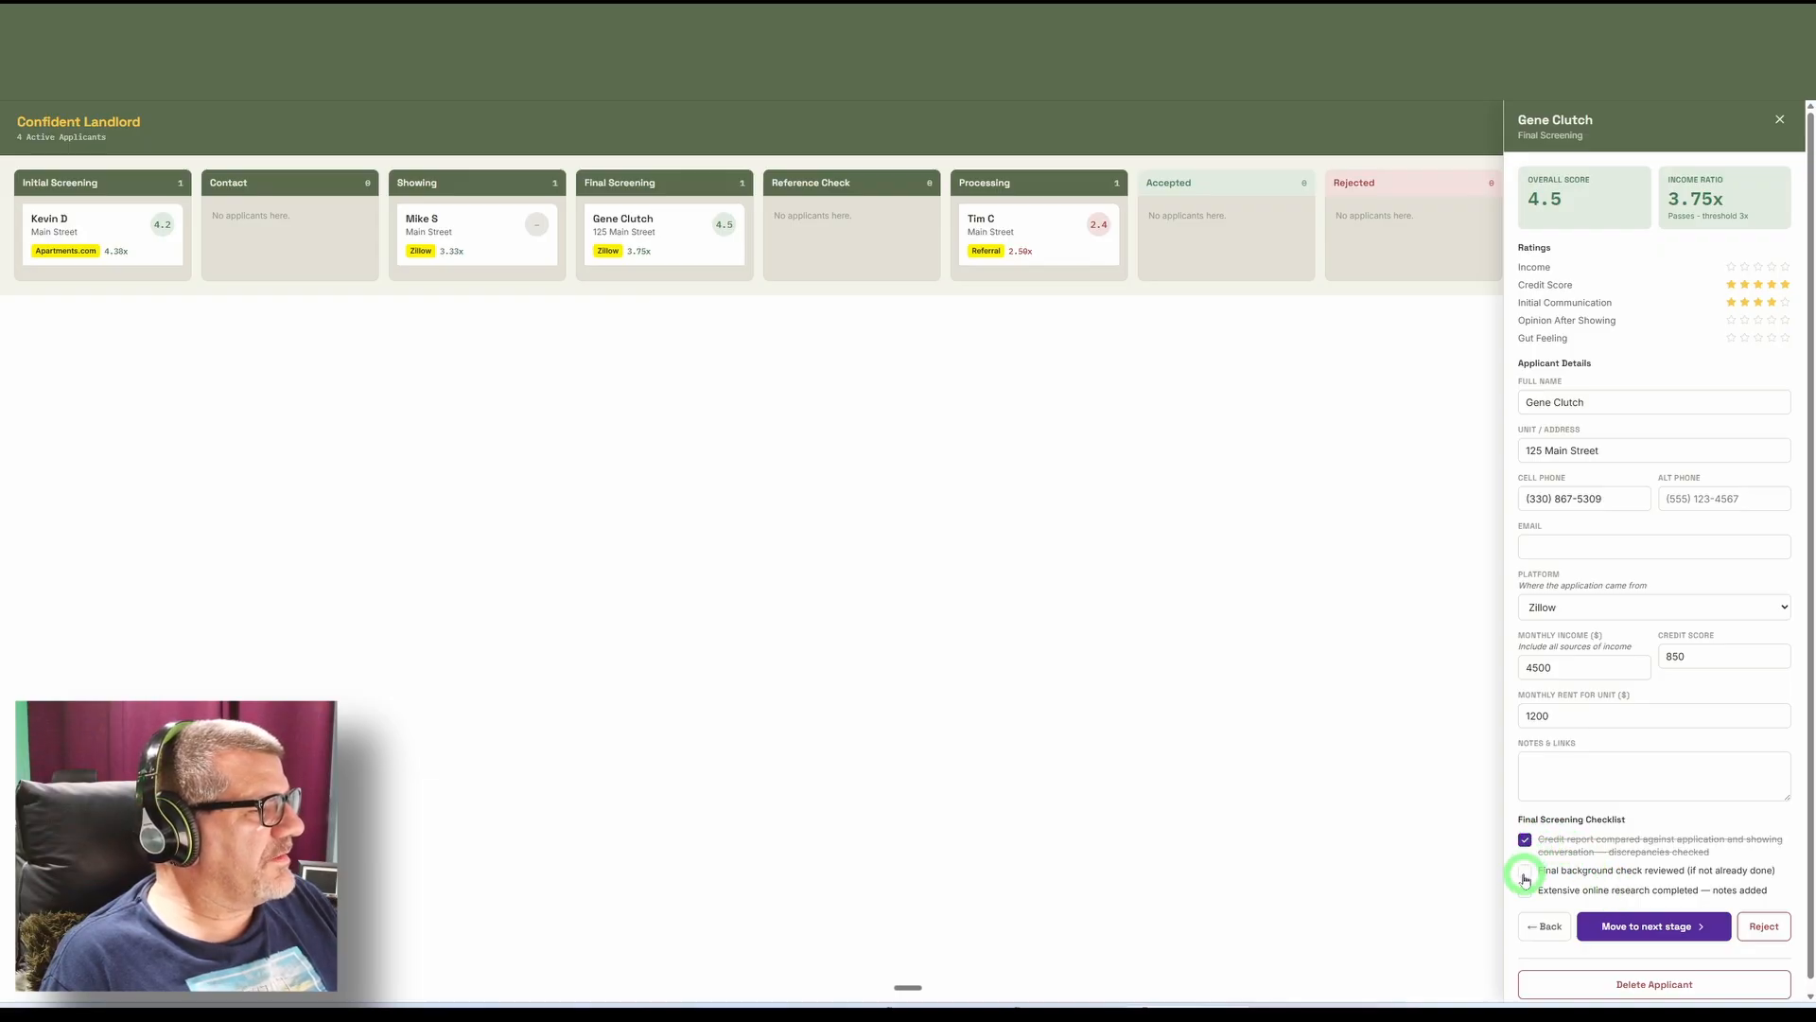
click(1524, 871)
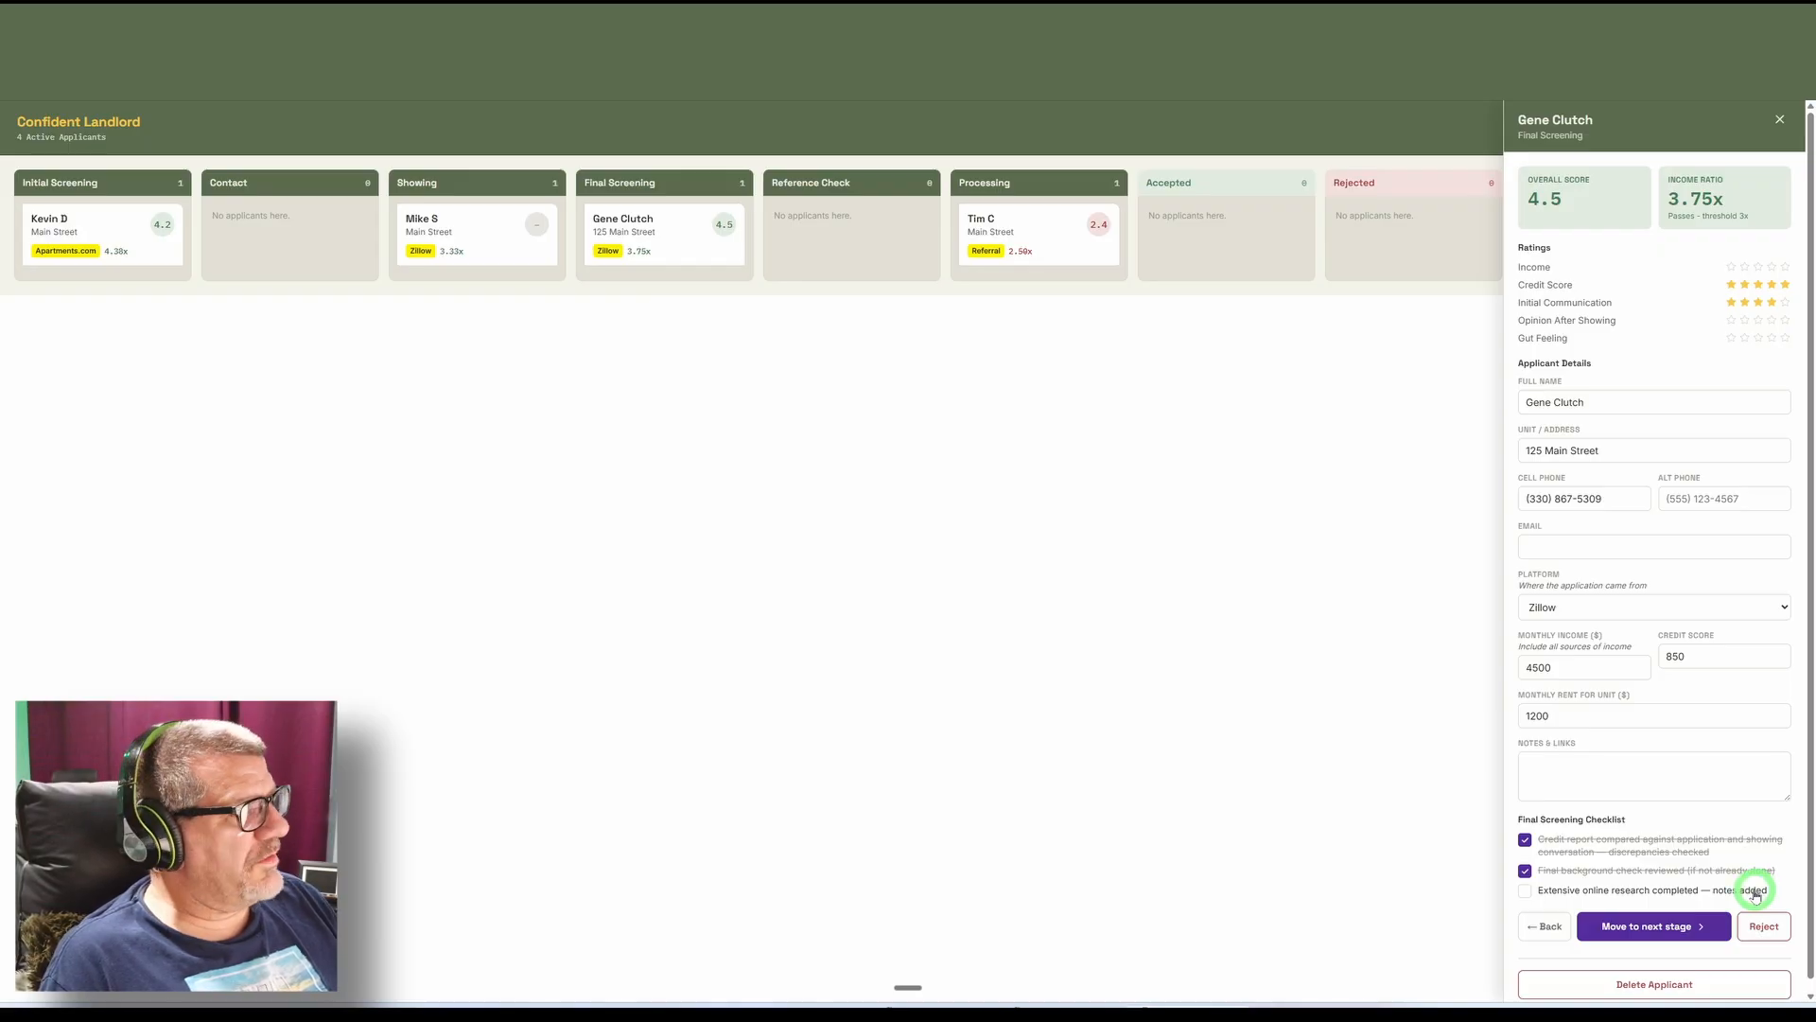
click(1526, 893)
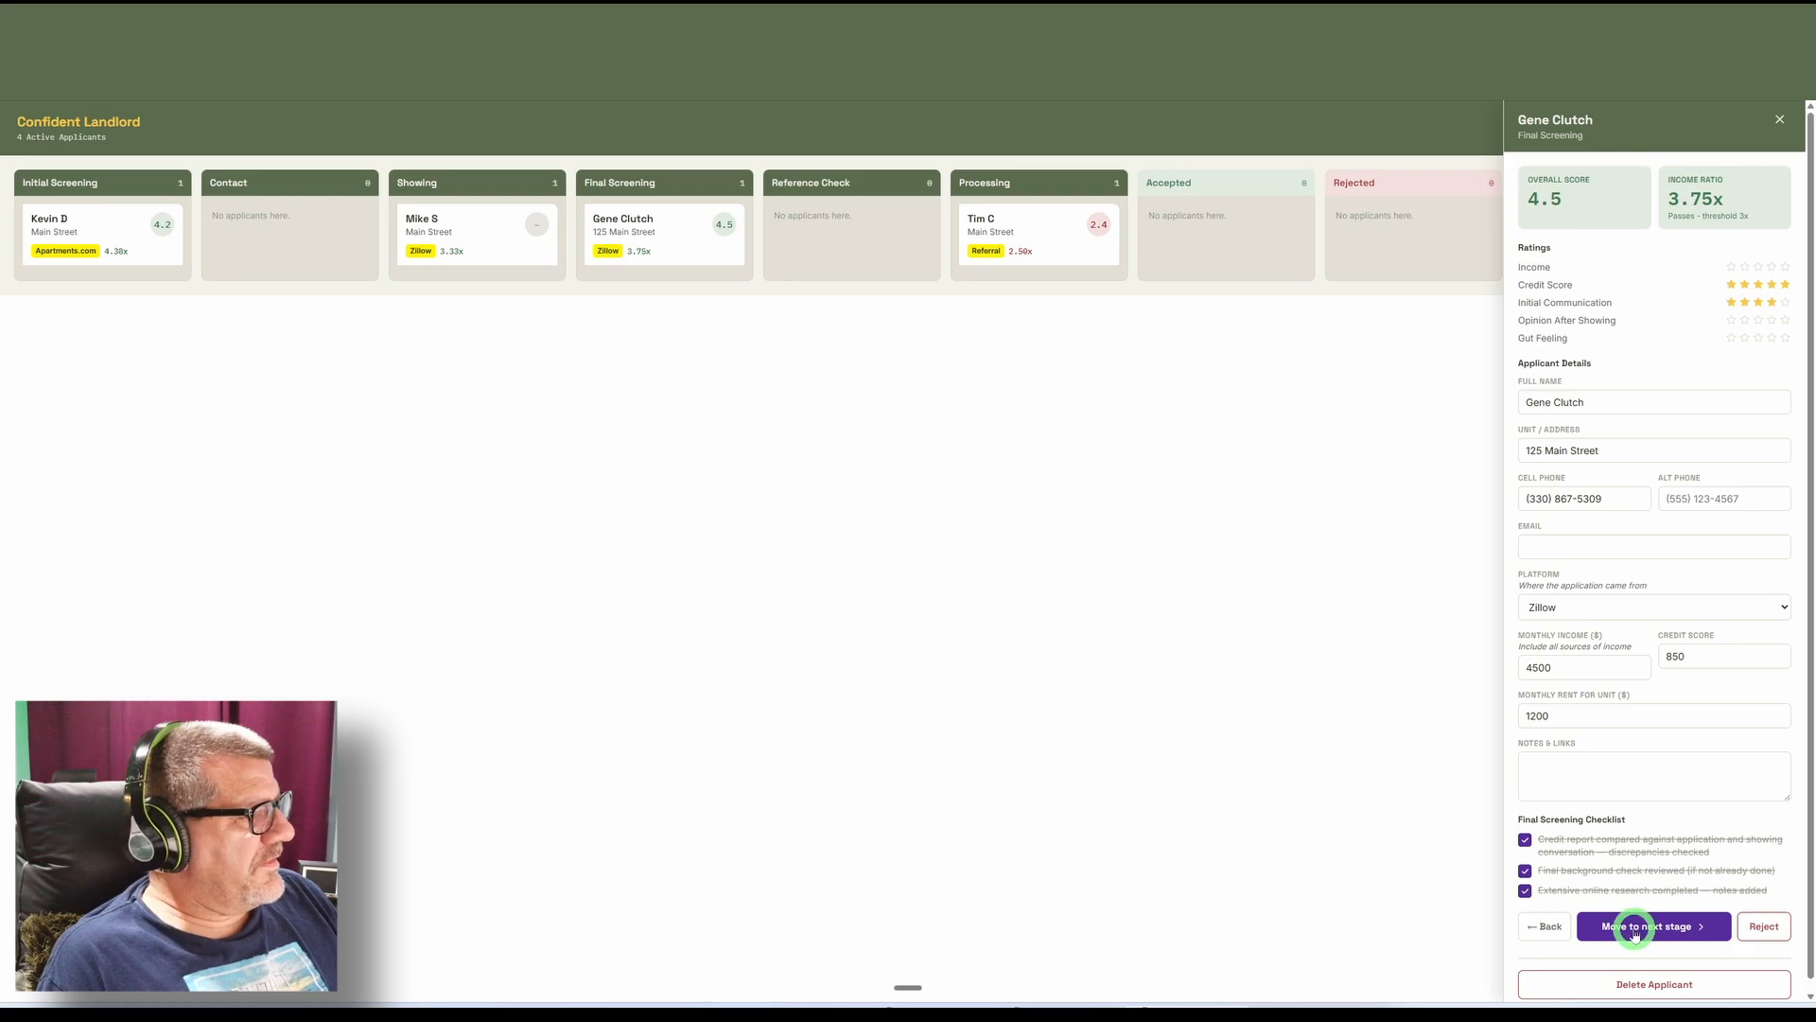
click(1635, 934)
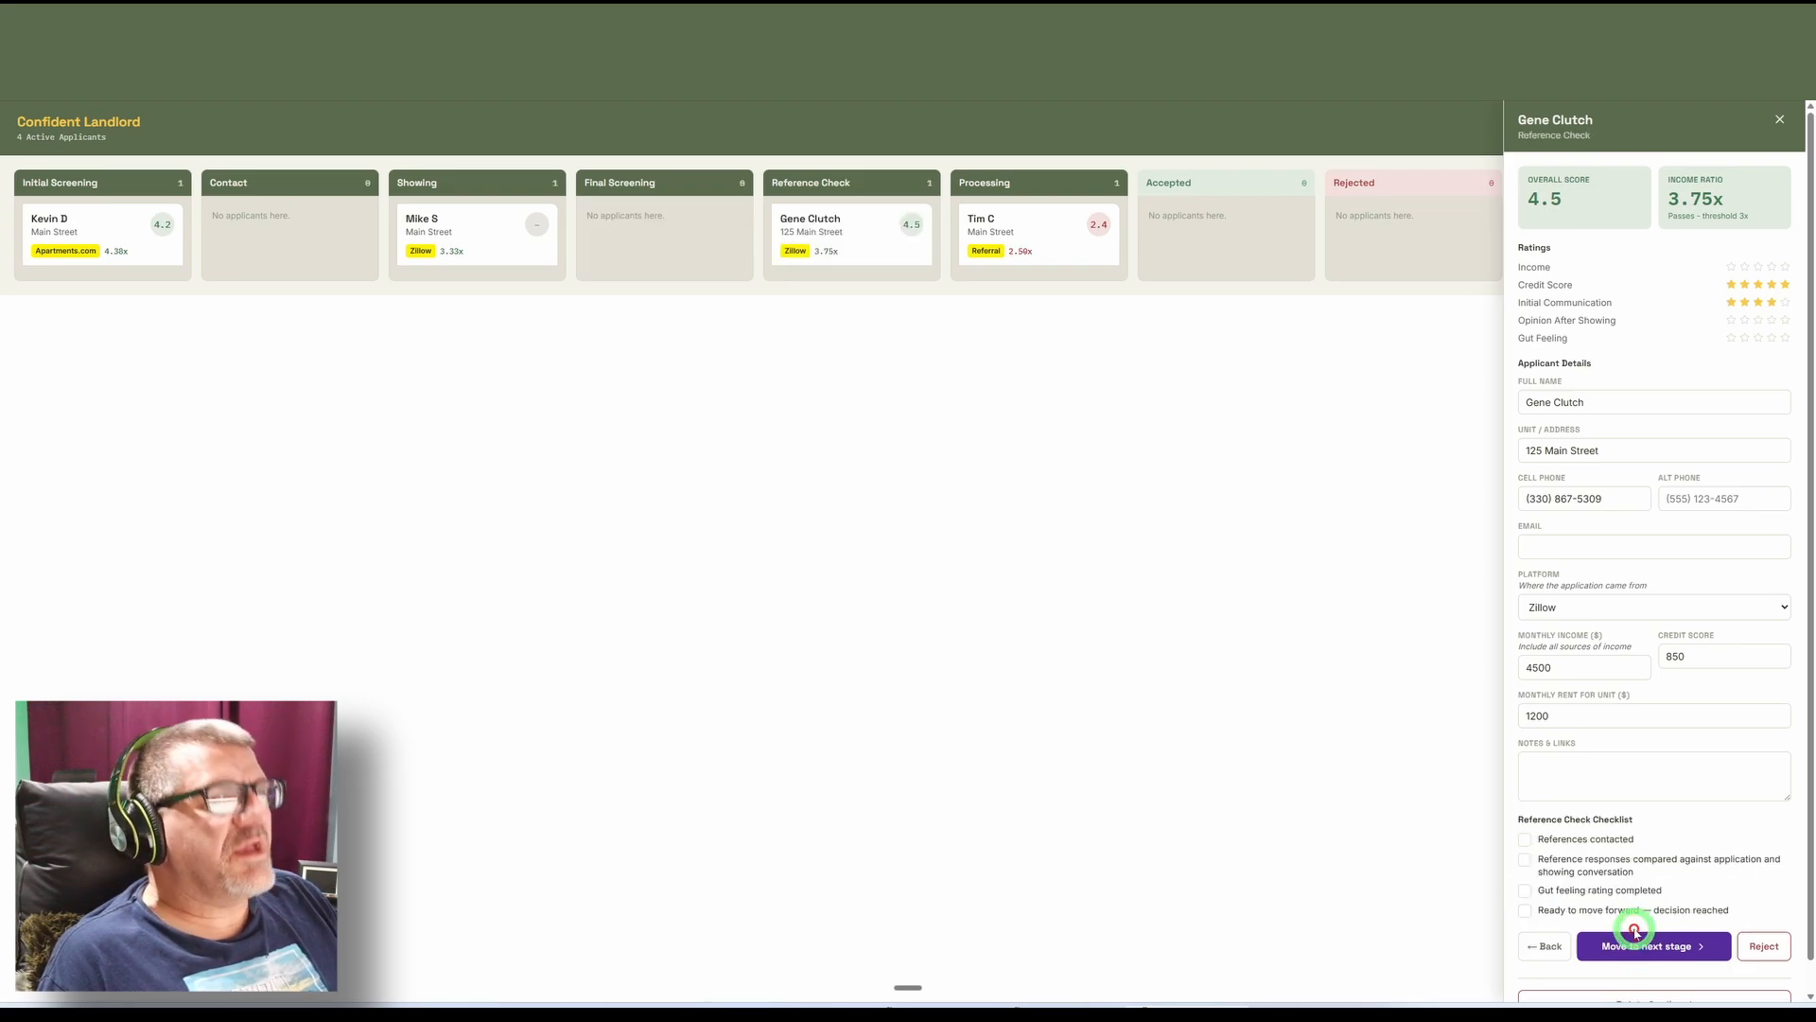
Check off references contacted, responses compared, gut feeling rating and ready to move forward in the Reference Check checklist, and move the applicant to Processing.
click(1525, 840)
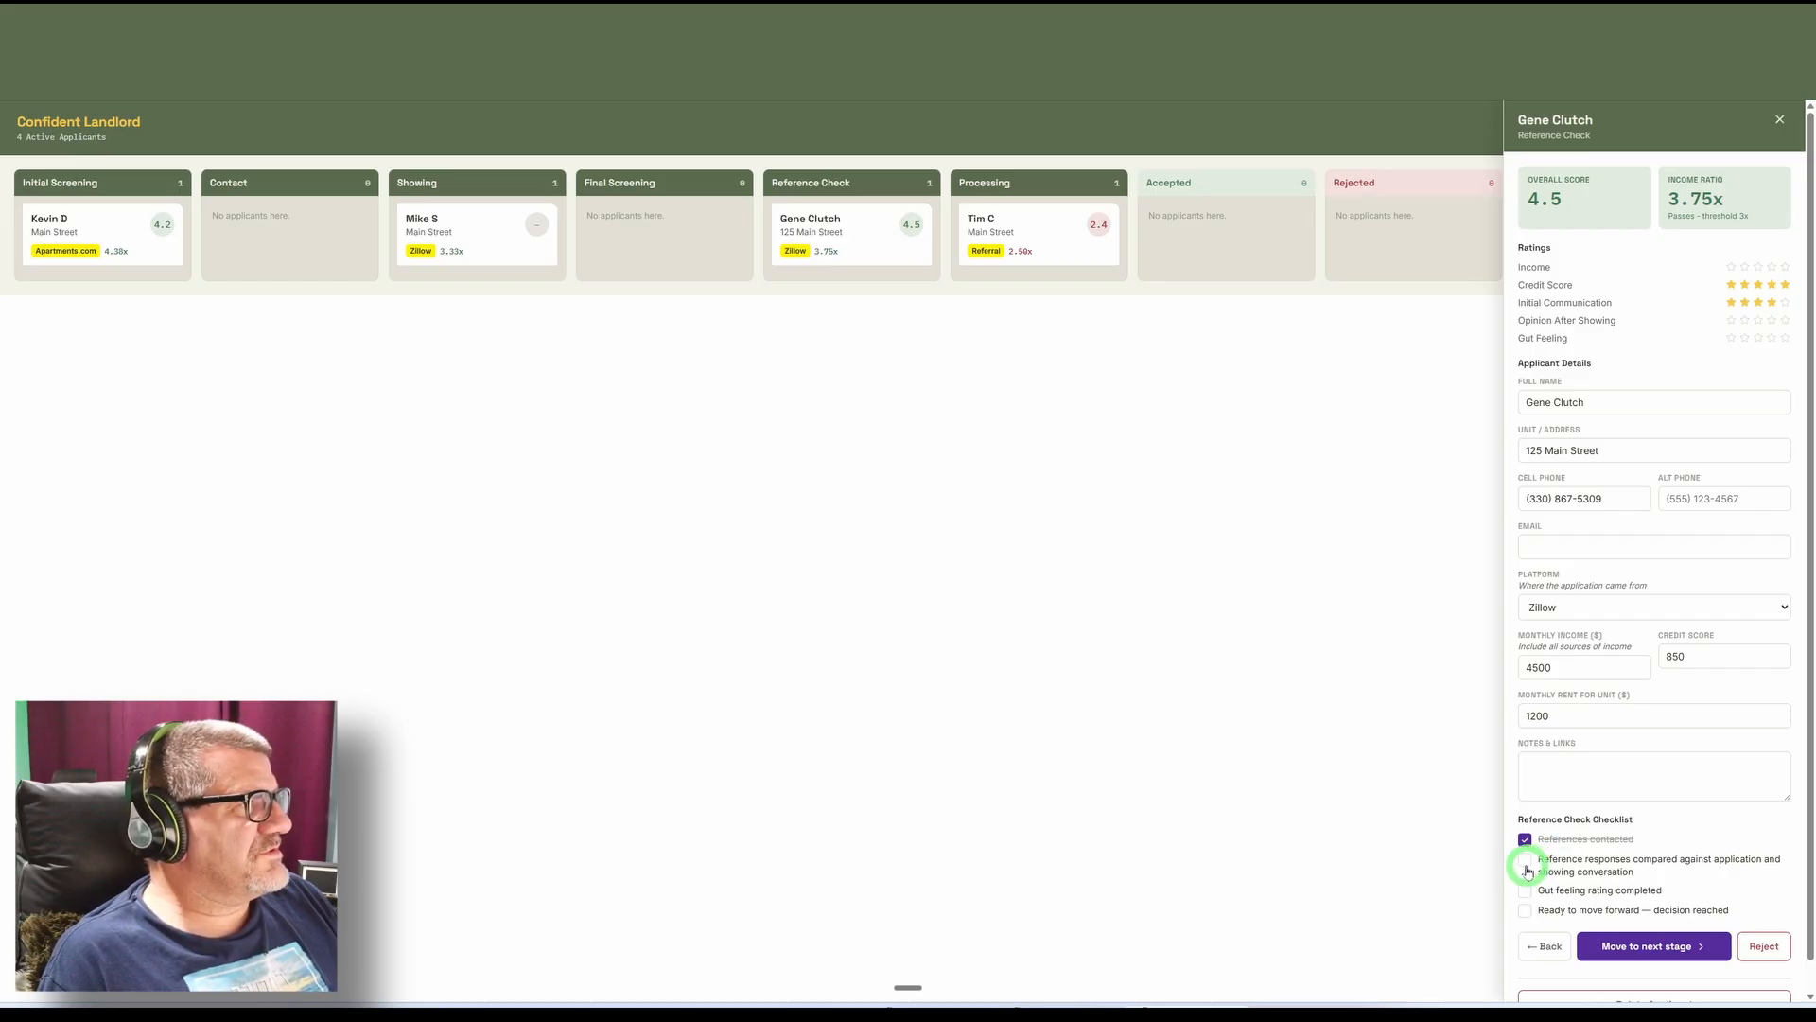
click(1526, 868)
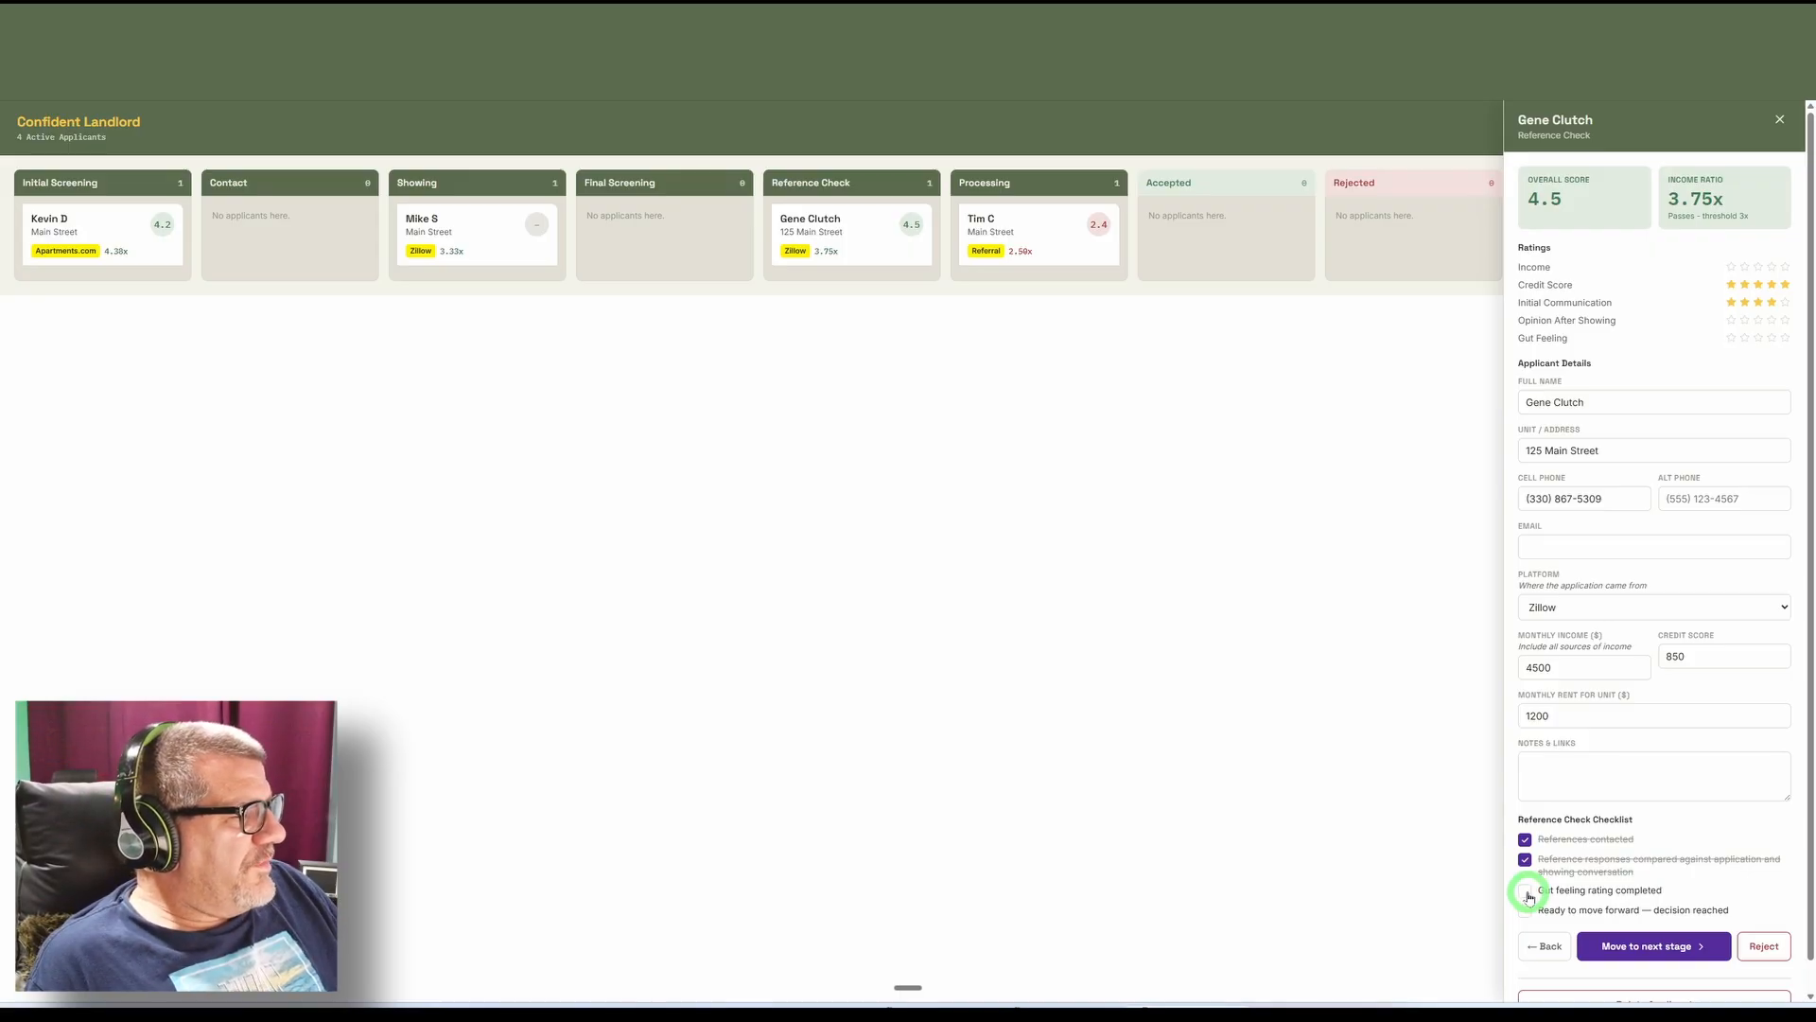
click(1526, 892)
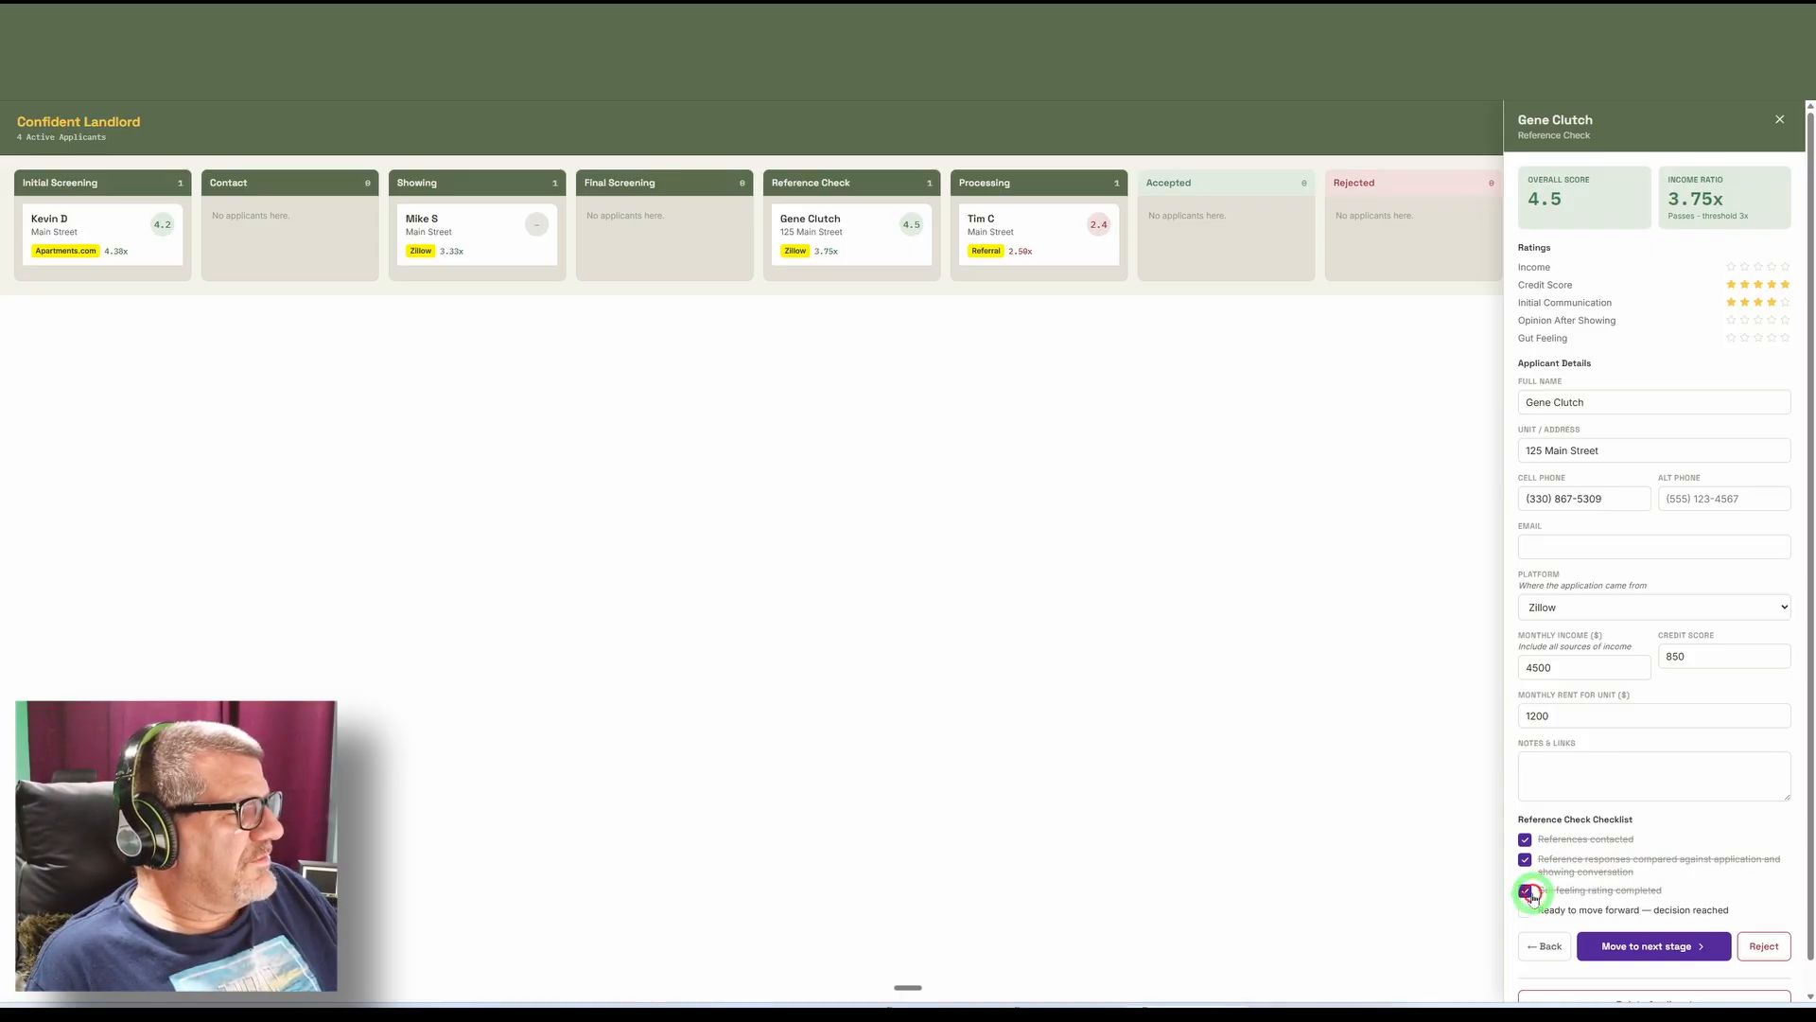
click(1526, 911)
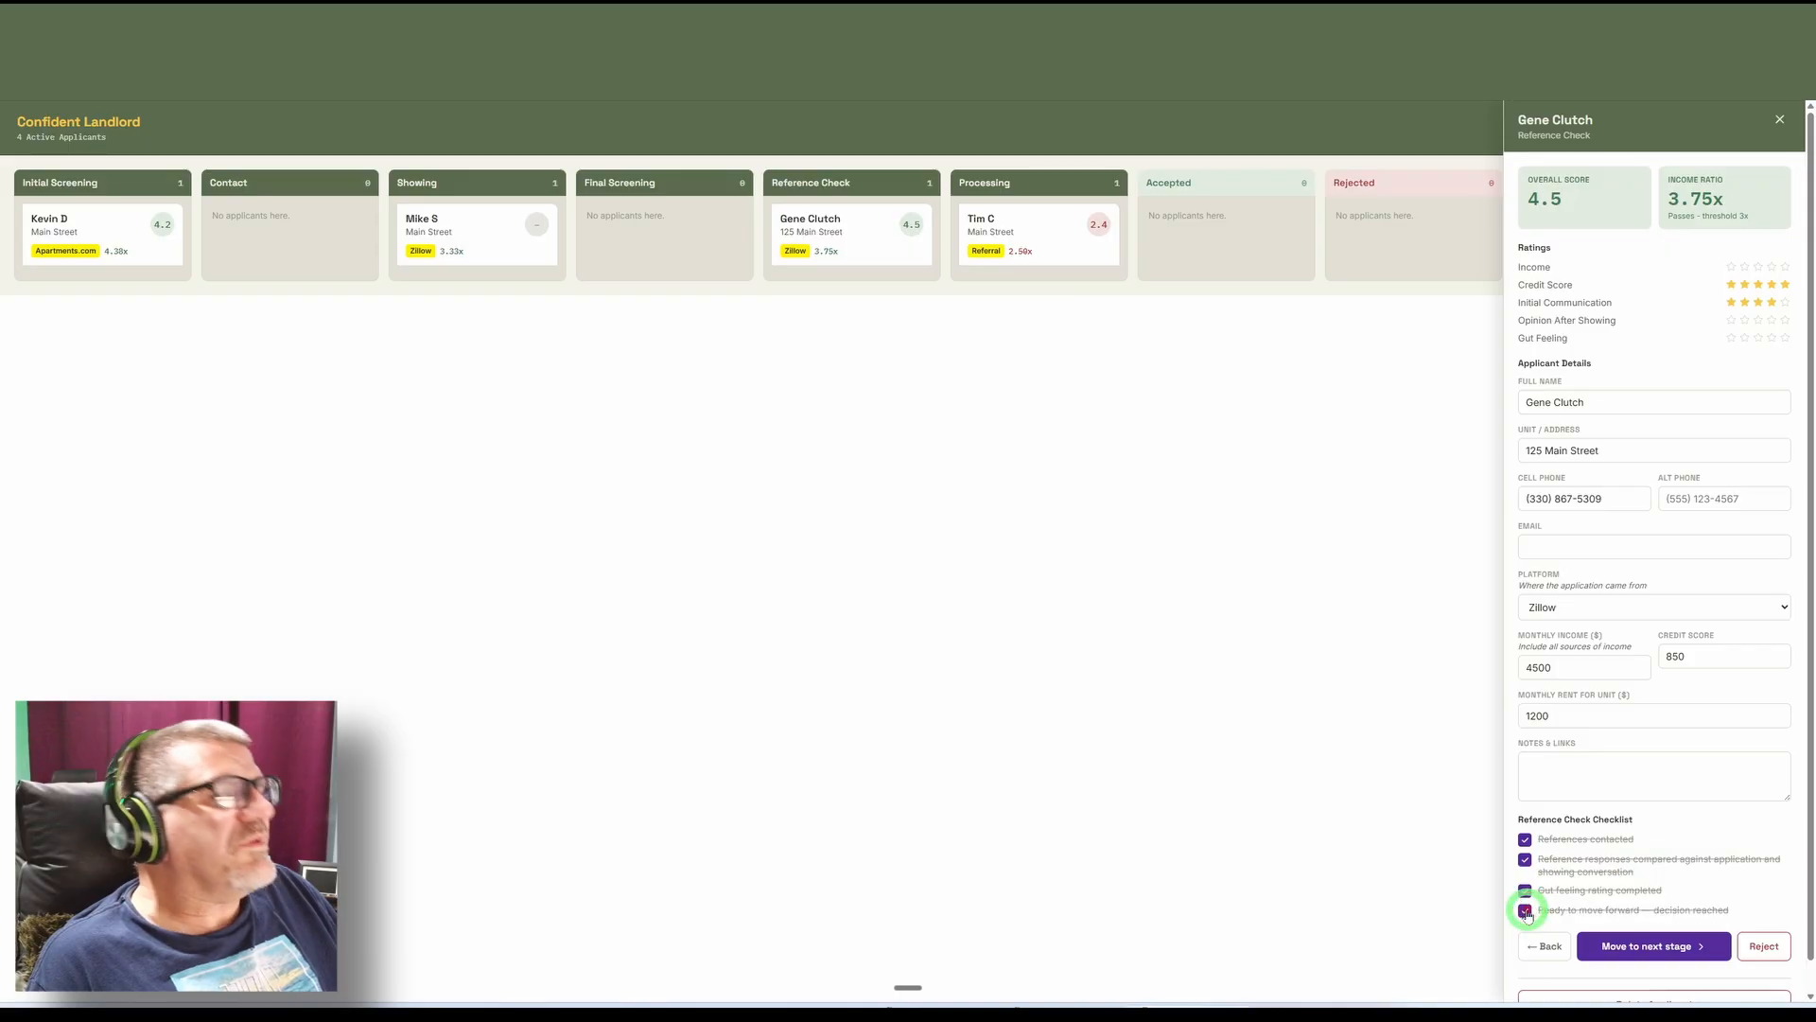
click(1693, 946)
Check off still interested, schedule to sign lease, create lease and accept applicant on platform in the Processing checklist, and accept the applicant as tenant.
scroll(1673, 953, down, 2)
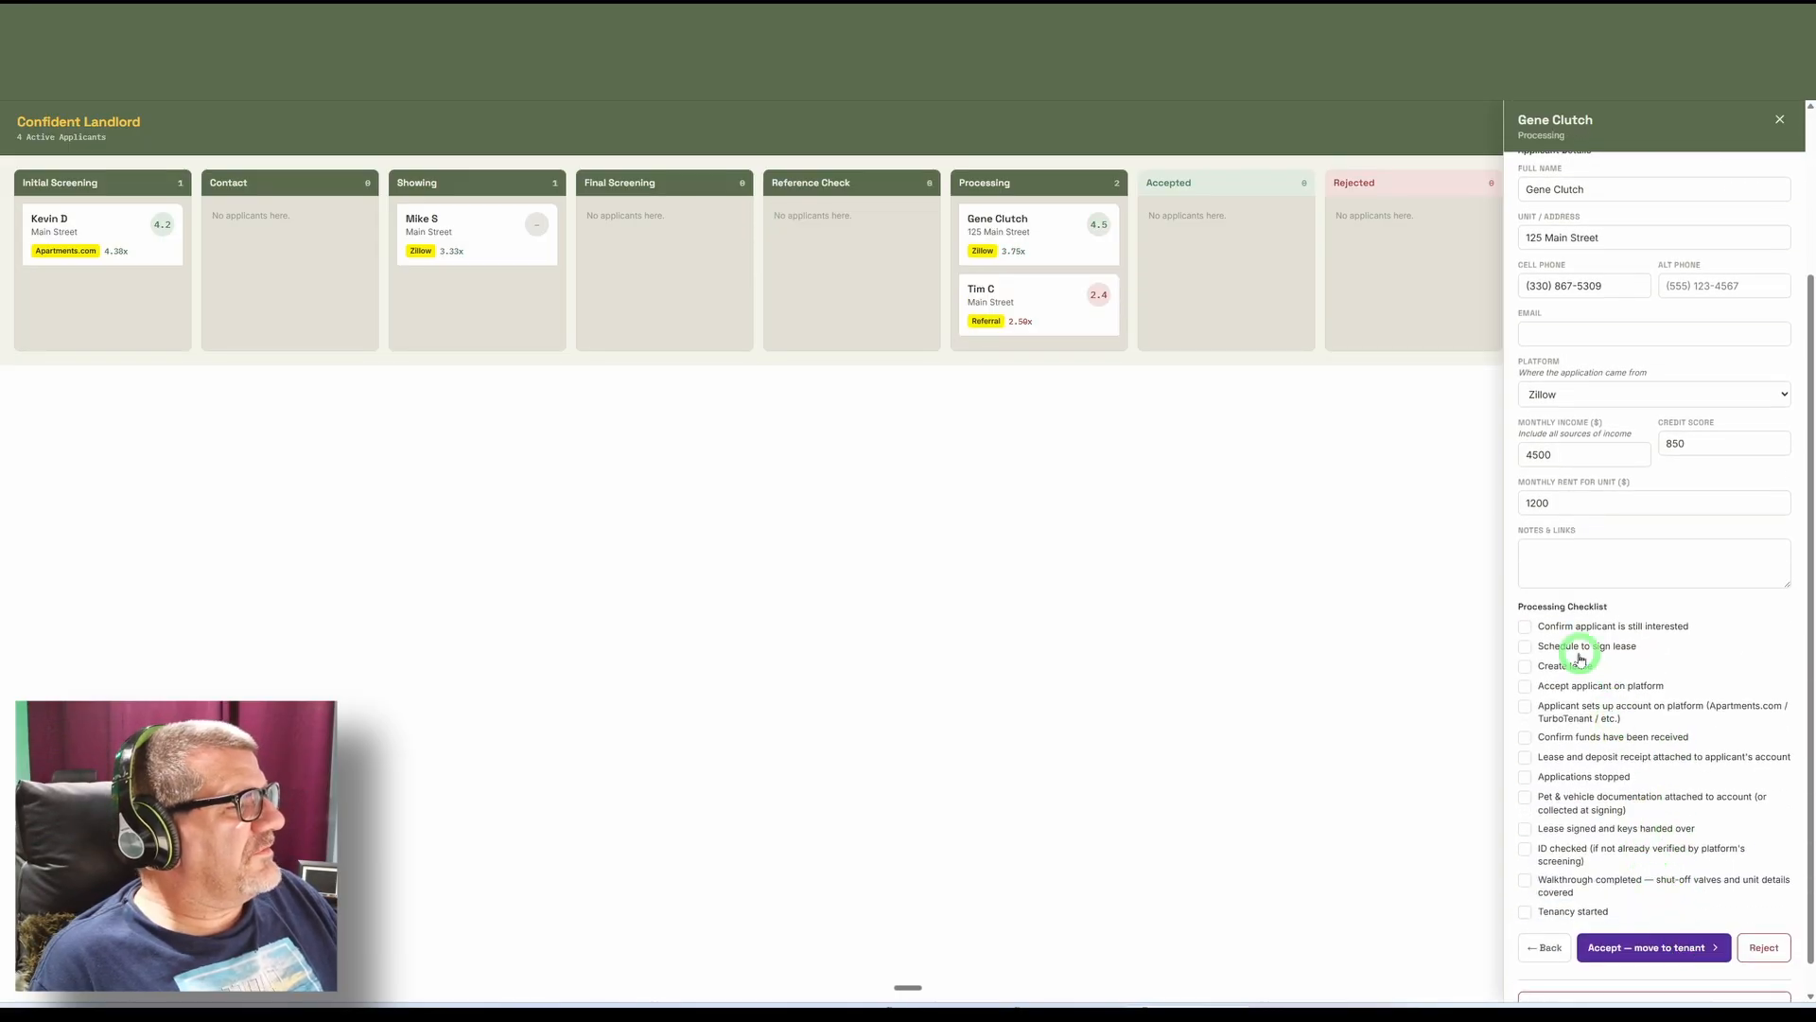
click(1525, 627)
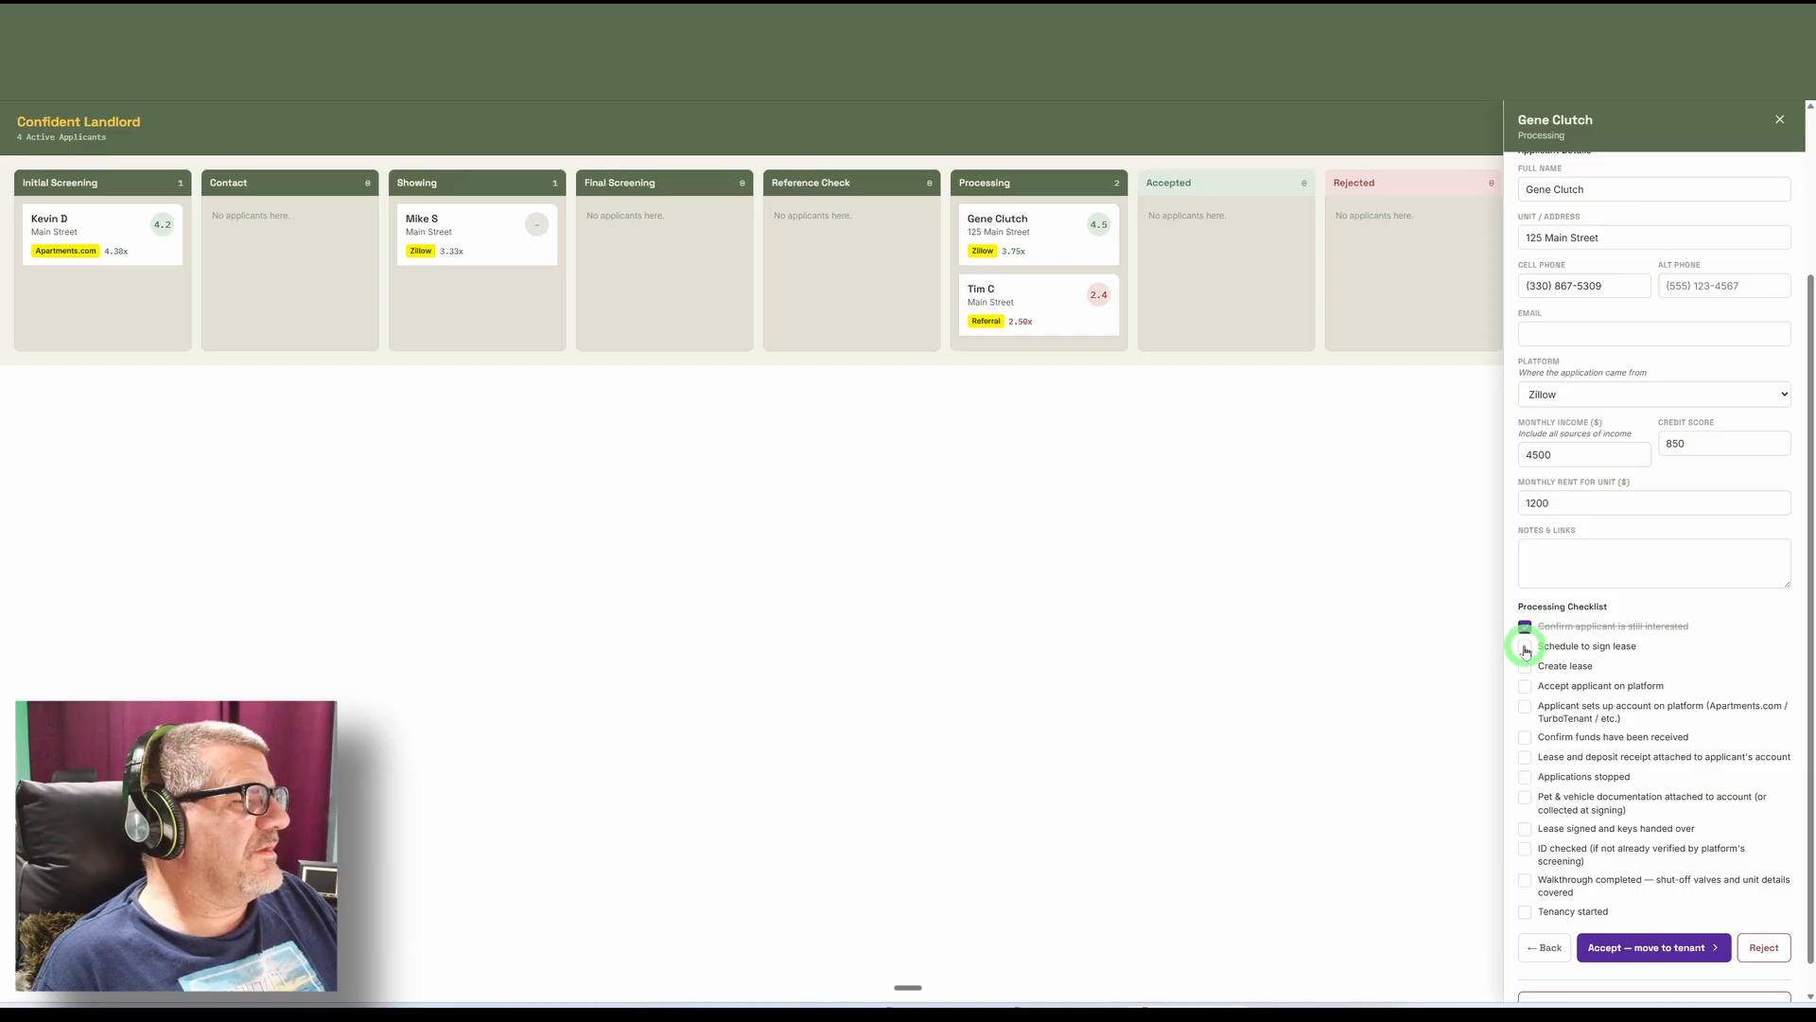
click(1525, 647)
click(1525, 667)
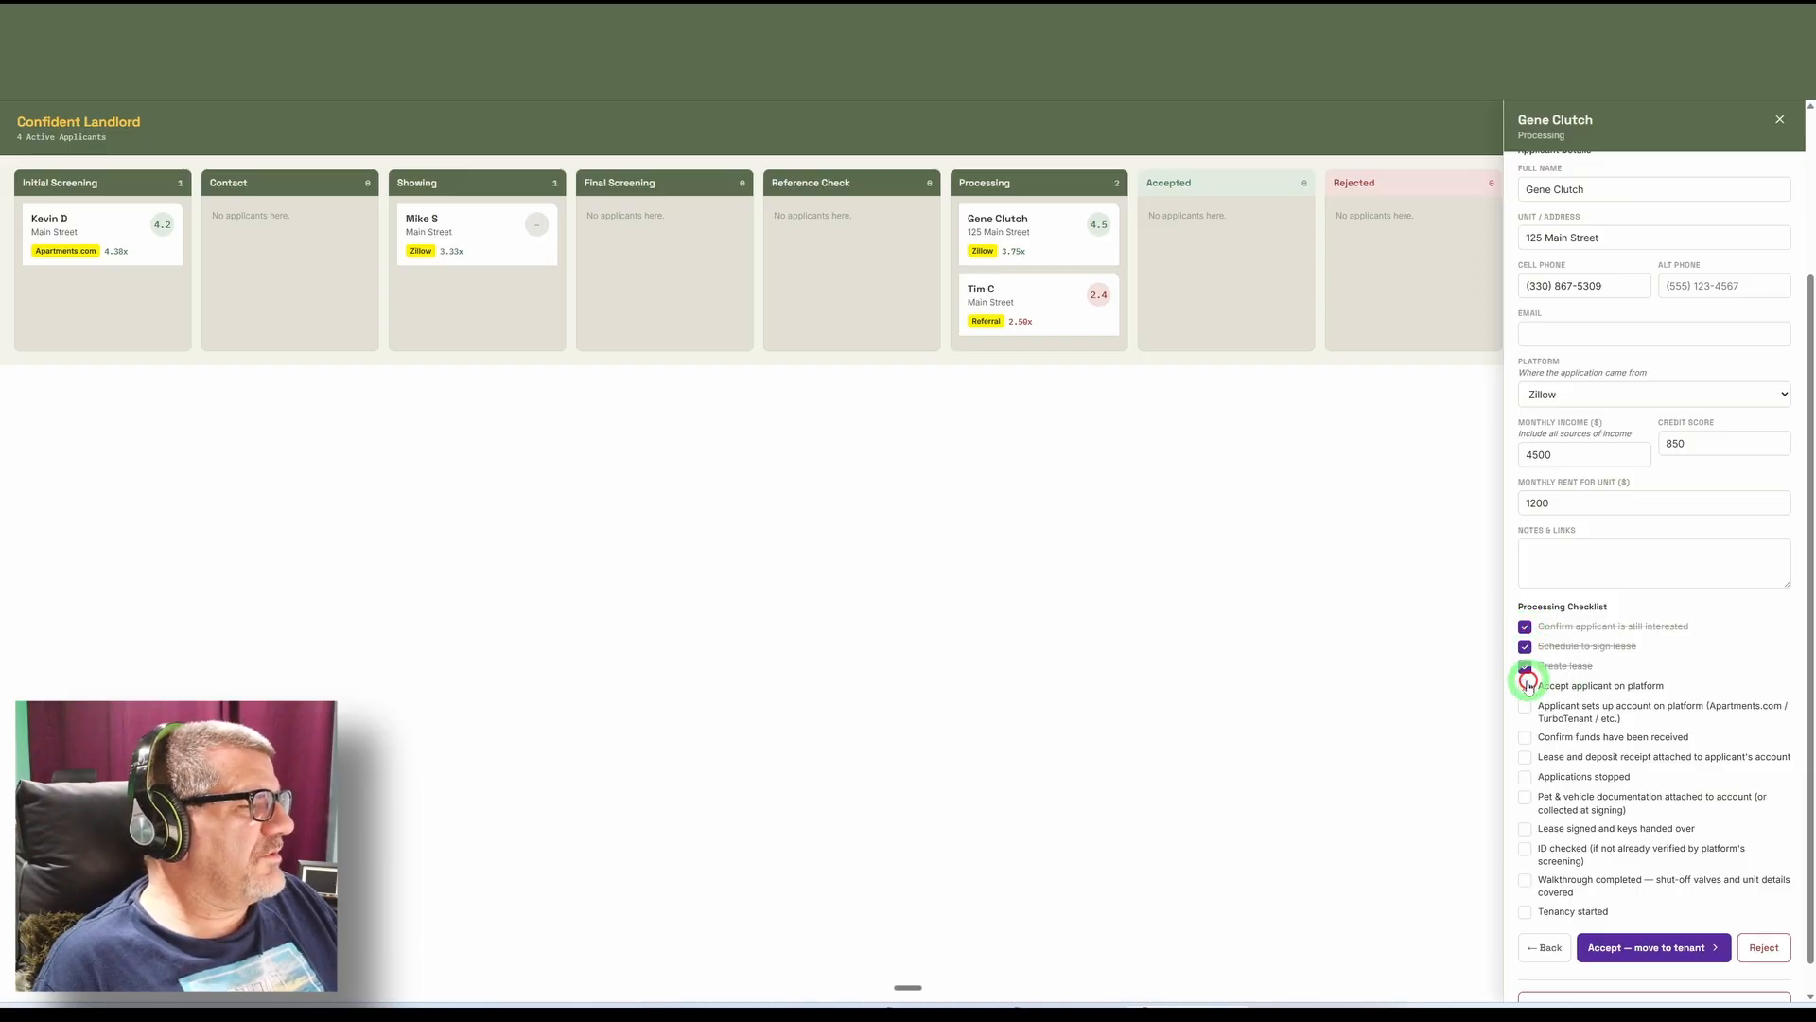
click(1525, 685)
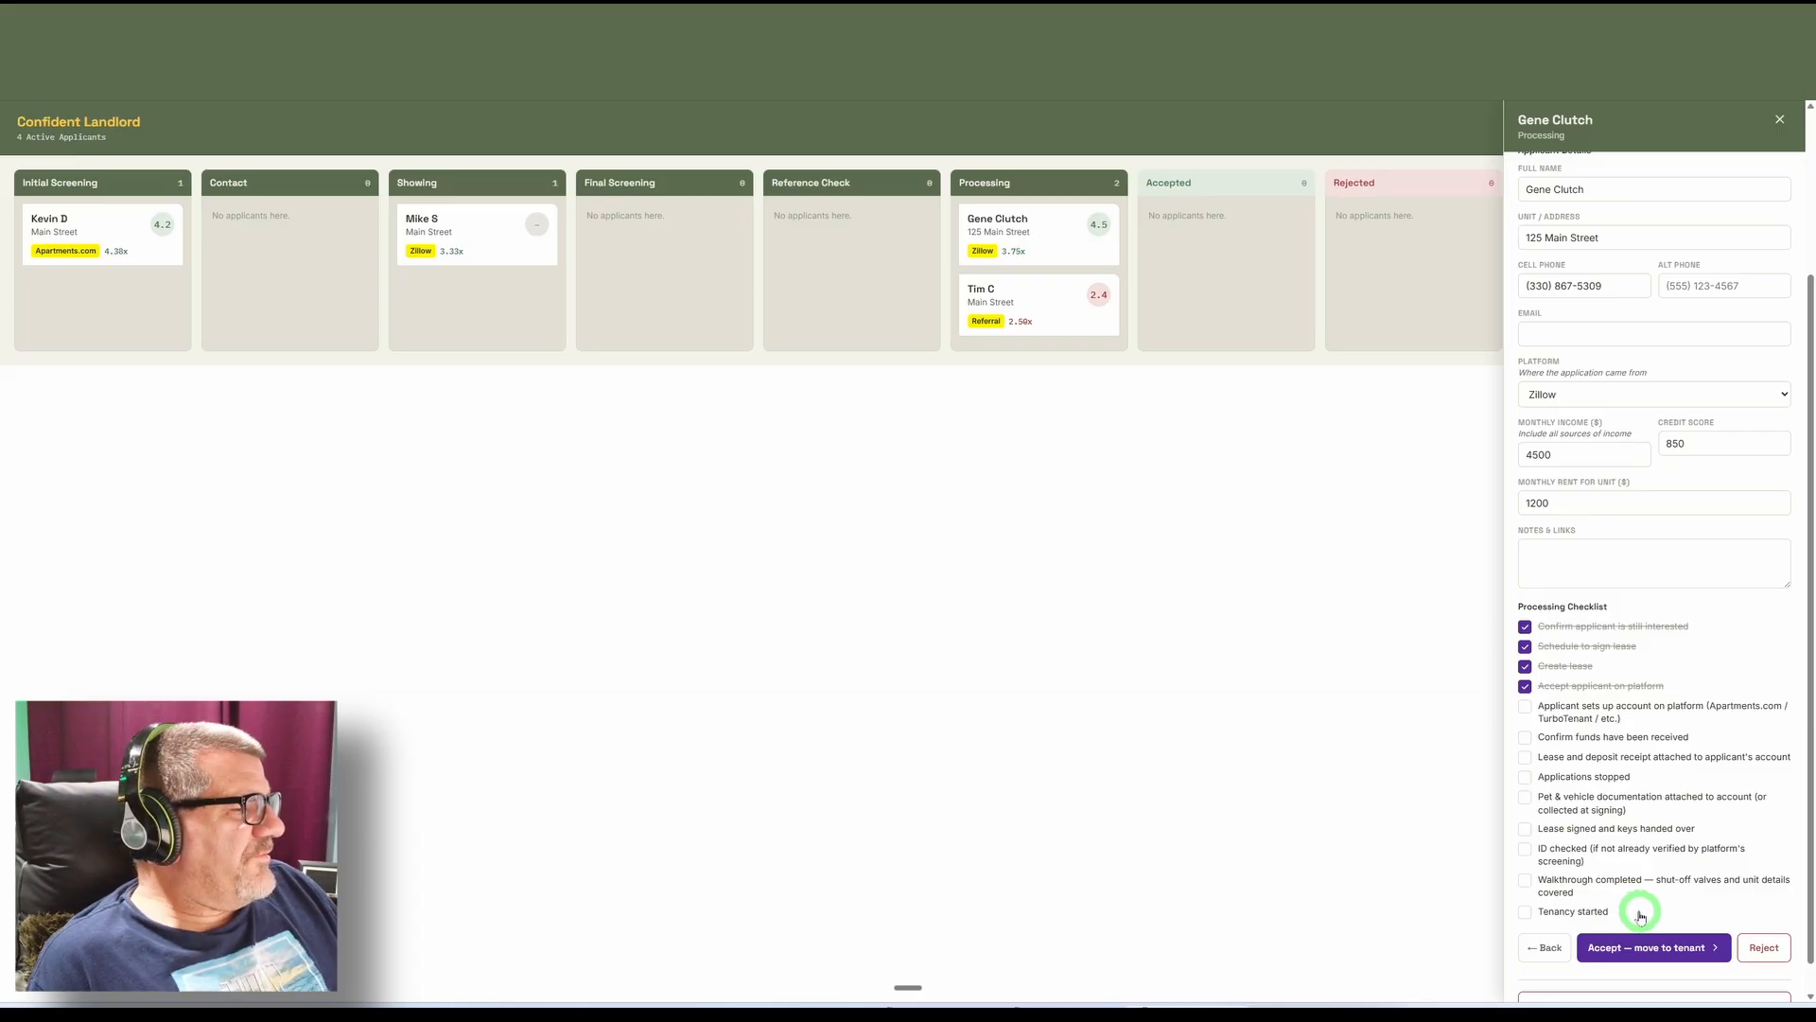
click(1652, 953)
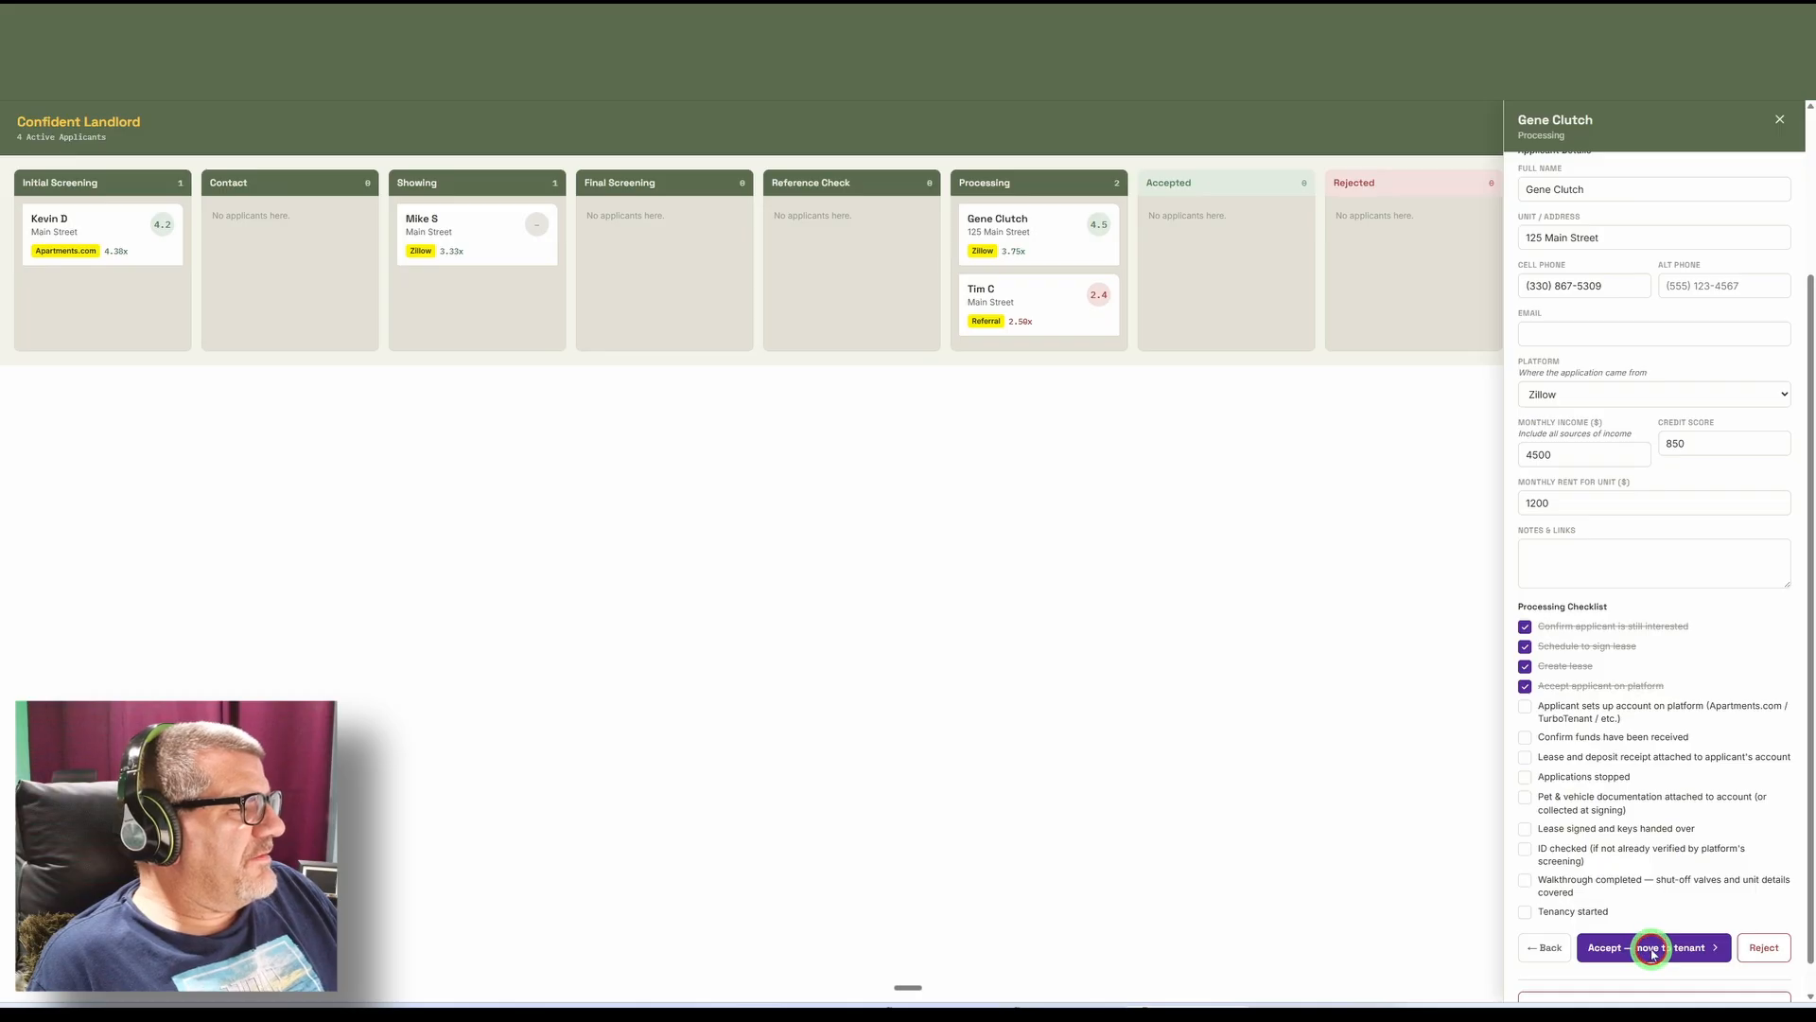